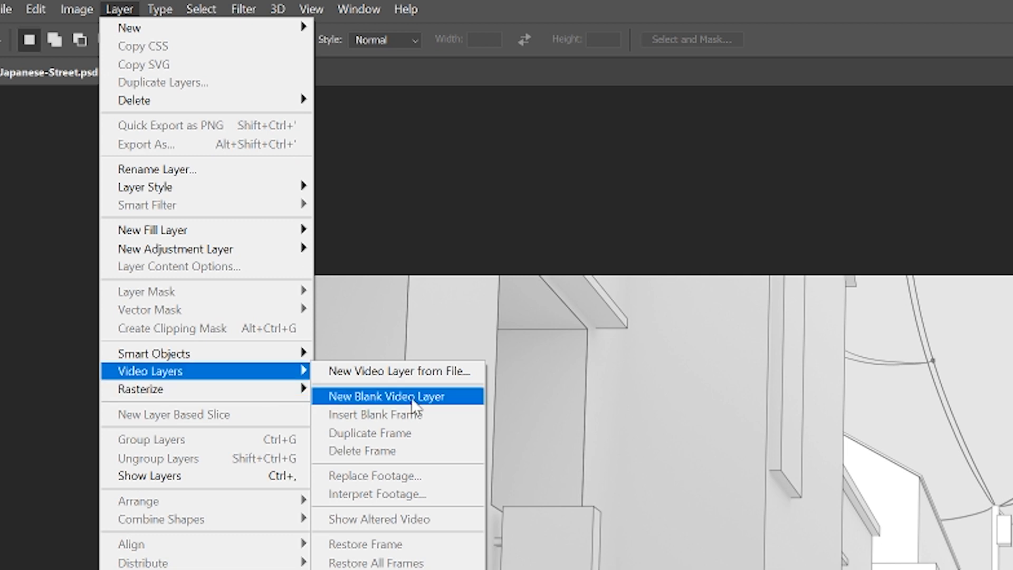
Add a new blank video layer and sketch the running figure's first pose on frame 02 in front of the left-hand buildings
left_click(417, 397)
left_click_drag(365, 216, 358, 226)
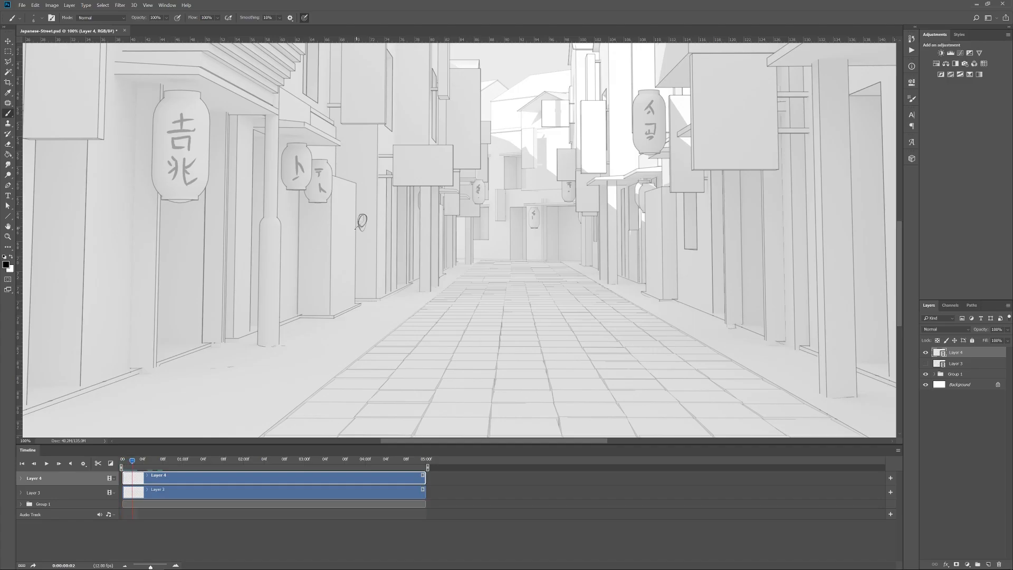
mouse_move(346, 260)
left_mouse_down()
mouse_move(349, 224)
mouse_move(388, 241)
mouse_move(344, 257)
mouse_move(365, 300)
left_mouse_up()
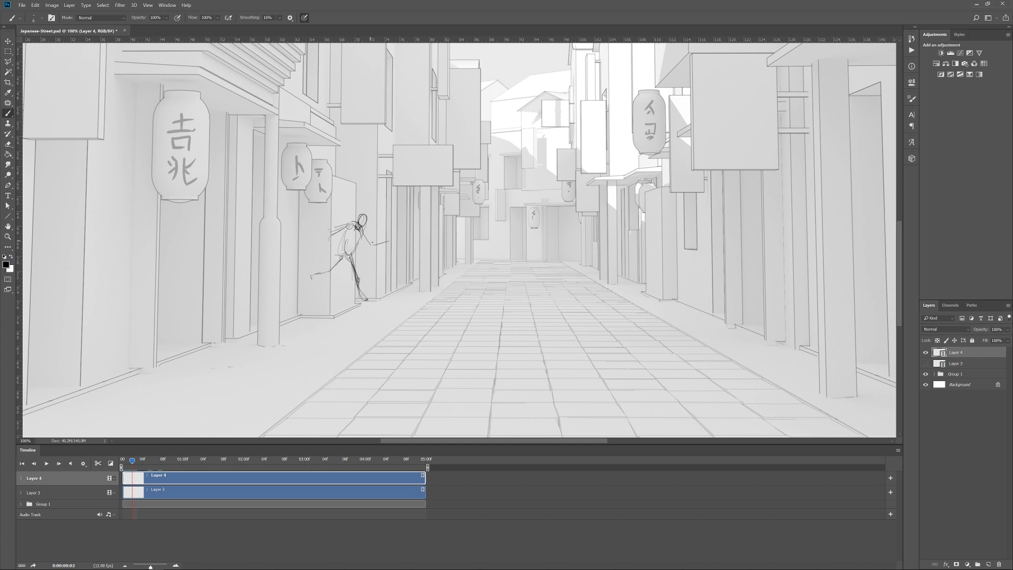
Enable onion skins for the animation timeline
left_click(898, 450)
left_click(932, 400)
left_click(177, 146)
left_click(898, 450)
left_click(935, 387)
Sketch the figure's next pose on frame 03, crouched against the wall further along the left side of the street
key("Right")
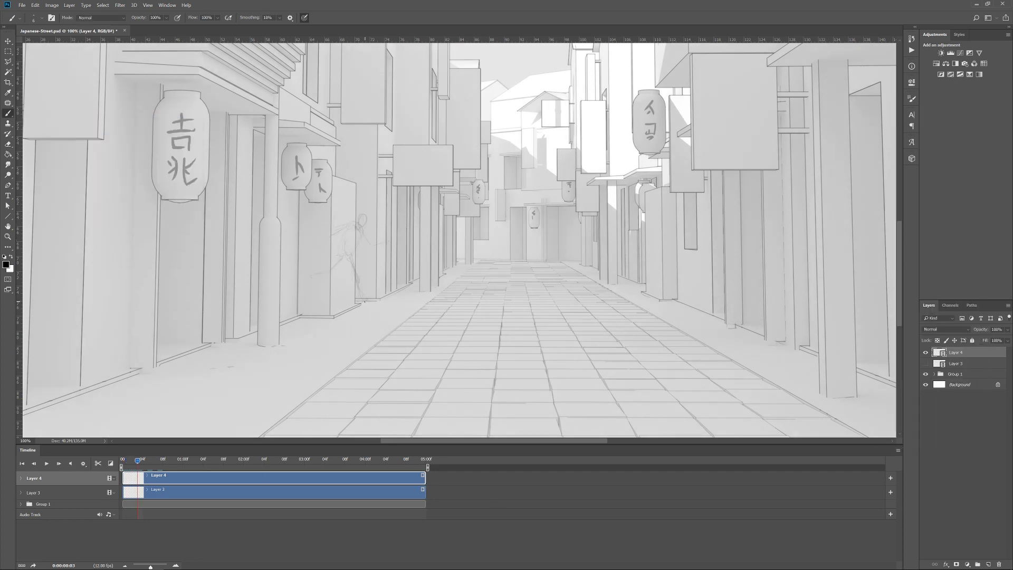
mouse_move(401, 222)
left_mouse_down()
mouse_move(389, 238)
mouse_move(388, 260)
mouse_move(413, 269)
mouse_move(388, 256)
mouse_move(364, 297)
left_mouse_up()
left_click_drag(410, 226, 403, 227)
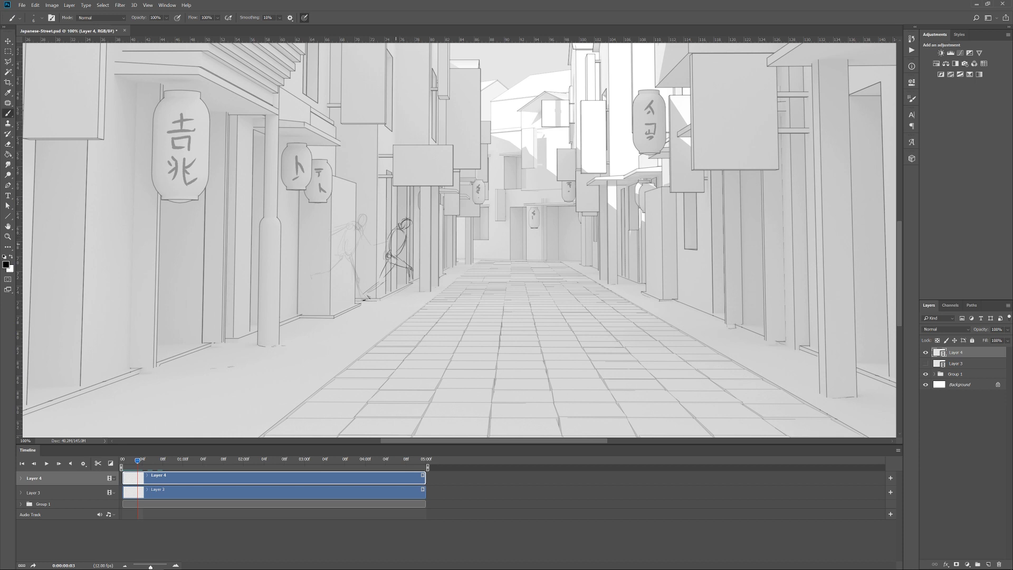
mouse_move(402, 227)
left_mouse_down()
mouse_move(381, 236)
mouse_move(409, 233)
left_mouse_up()
Sketch the figure's pose on frame 04 at the left edge of the paving, redoing the first stroke
mouse_move(137, 461)
left_mouse_down()
mouse_move(128, 462)
mouse_move(138, 461)
left_mouse_up()
key("Right")
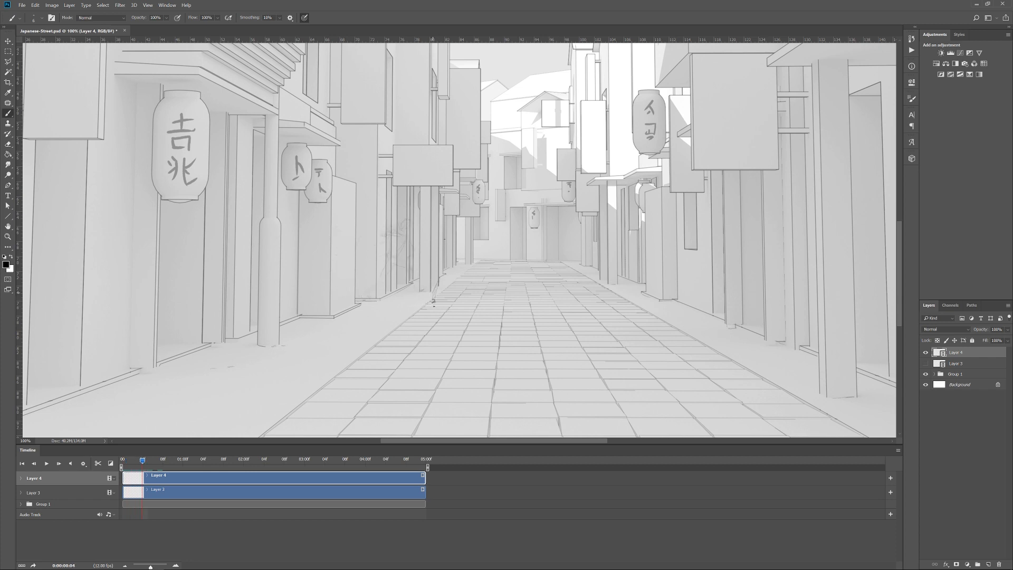
left_click_drag(458, 234, 459, 259)
key("ctrl+z")
left_click_drag(458, 262, 462, 273)
mouse_move(434, 236)
left_mouse_down()
mouse_move(470, 269)
mouse_move(441, 265)
mouse_move(433, 300)
left_mouse_up()
Check frames 02 to 04, and sketch the figure with widely spread legs on frame 05
key("Left")
key("Left")
key("Right")
key("Right")
key("Right")
left_click_drag(488, 272, 501, 288)
left_click_drag(476, 256, 469, 216)
mouse_move(477, 257)
left_mouse_down()
mouse_move(505, 290)
mouse_move(464, 266)
mouse_move(446, 297)
left_mouse_up()
left_click_drag(464, 278, 445, 298)
Rough in the figure's head and shoulders on frame 06 and compare the pose with frame 05
key("Left")
key("Right")
key("Right")
mouse_move(511, 216)
left_mouse_down()
mouse_move(509, 227)
mouse_move(513, 216)
left_mouse_up()
left_click_drag(505, 228, 518, 233)
key("Left")
key("Right")
key("Left")
key("Right")
key("Left")
key("Right")
Sketch the figure's head, torso, arms and striding legs on frame 07 near the middle of the street
key("Right")
left_click_drag(539, 217, 538, 228)
left_click_drag(531, 234, 534, 253)
mouse_move(545, 233)
left_mouse_down()
mouse_move(536, 252)
mouse_move(538, 230)
left_mouse_up()
mouse_move(545, 231)
left_mouse_down()
mouse_move(530, 236)
mouse_move(508, 284)
left_mouse_up()
left_click_drag(538, 253, 542, 270)
mouse_move(544, 236)
left_mouse_down()
mouse_move(531, 259)
mouse_move(553, 285)
left_mouse_up()
Flip back and forth through frames 02 to 10 to examine how the running poses flow together
key("Left")
key("Left")
key("Left")
key("Left")
key("Left")
key("Right")
key("Right")
key("Right")
key("Right")
key("Right")
key("Right")
key("Right")
key("Left")
key("Right")
key("Left")
key("Left")
key("Right")
key("Right")
key("Right")
key("Left")
Add a body stroke to the figure on frame 10 and sketch its body and legs on frame 11
key("Right")
left_click_drag(552, 249, 549, 266)
key("Right")
mouse_move(531, 230)
left_mouse_down()
mouse_move(544, 250)
mouse_move(533, 298)
left_mouse_up()
Return to frame 05 and add strokes across the running figure's upper body
key("Left")
key("Left")
key("Left")
key("Left")
key("Left")
key("Left")
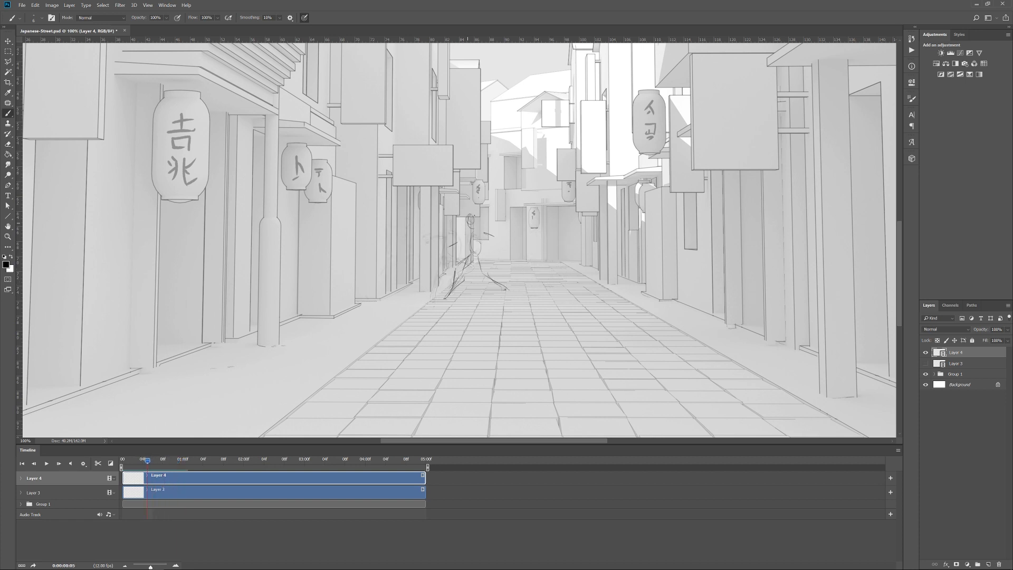
mouse_move(468, 233)
left_mouse_down()
mouse_move(480, 254)
mouse_move(503, 255)
left_mouse_up()
Draw the figure's torso and both outstretched legs on frame 06
key("Right")
left_click_drag(515, 231, 512, 254)
mouse_move(526, 239)
left_mouse_down()
mouse_move(536, 247)
mouse_move(477, 290)
left_mouse_up()
left_click_drag(509, 253, 530, 287)
Compare frames 05 to 08, and draw the figure's hip and leg on frame 10
key("Left")
key("Right")
key("Right")
key("Right")
key("Left")
key("Left")
key("Right")
key("Right")
key("Right")
key("Right")
left_click_drag(550, 248, 563, 279)
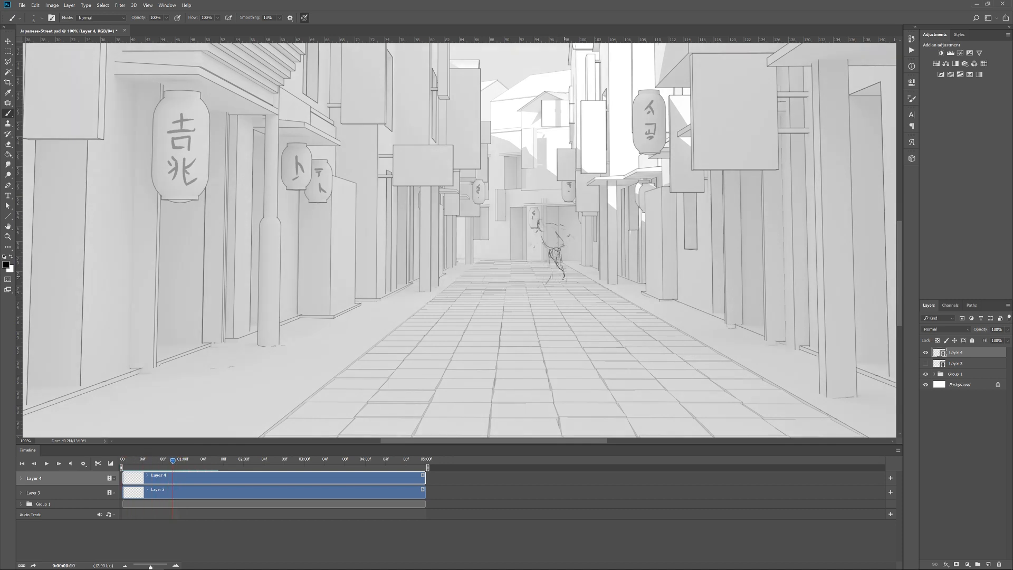
Check frames 08 to 10, and sketch the figure's head on frame 01:00 at the far end of the street
key("Left")
key("Right")
key("Left")
key("Left")
key("Right")
key("Right")
key("Right")
key("Right")
left_click_drag(536, 220, 540, 224)
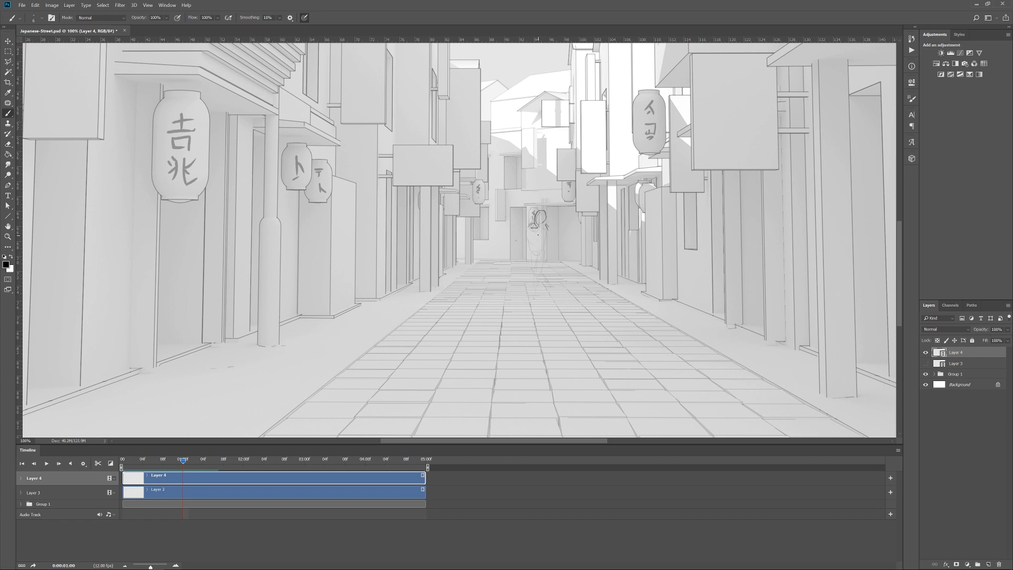
left_click_drag(537, 224, 544, 211)
Draw the figure's legs on frame 01:00, erase part of the head and redraw it
left_click_drag(544, 252, 531, 298)
key("e")
mouse_move(535, 211)
left_mouse_down()
mouse_move(531, 222)
mouse_move(542, 222)
left_mouse_up()
key("b")
left_click_drag(533, 209, 535, 225)
left_click_drag(535, 266, 526, 279)
Compare frame 01:00 with its neighbouring frames and add a long stroke down the figure's body and leg
key("Right")
key("Left")
key("Left")
key("Right")
key("Right")
key("Left")
key("Left")
key("Right")
key("Right")
key("Left")
mouse_move(534, 223)
left_mouse_down()
mouse_move(520, 230)
mouse_move(546, 229)
mouse_move(527, 255)
mouse_move(545, 257)
mouse_move(528, 298)
left_mouse_up()
Check the preceding frames and add a lower-leg stroke to the figure on frame 01:01
key("Right")
key("Left")
key("Left")
key("Right")
key("Right")
mouse_move(533, 276)
left_mouse_down()
mouse_move(527, 302)
mouse_move(542, 204)
mouse_move(548, 275)
mouse_move(526, 289)
left_mouse_up()
Try to reposition a selected part of the figure on frame 01:01, compare it with frame 01:00, and undo the change
key("l")
key("v")
key("ctrl+d")
key("b")
key("Left")
key("Right")
key("Left")
key("Right")
key("Left")
key("Right")
key("Left")
key("Right")
key("ctrl+alt+z")
key("ctrl+alt+z")
Redraw the figure's legs on frame 01:01 with longer strokes down to the feet
key("e")
key("b")
left_click_drag(525, 254, 522, 289)
left_click_drag(527, 256, 526, 304)
left_click_drag(530, 277, 526, 312)
Compare frame 01:01 with the preceding frames and draw the outer contour of the figure's other leg
key("Left")
key("Left")
key("Right")
key("Right")
key("Left")
key("Left")
key("Left")
key("Right")
key("Right")
key("Right")
left_click_drag(543, 251, 532, 306)
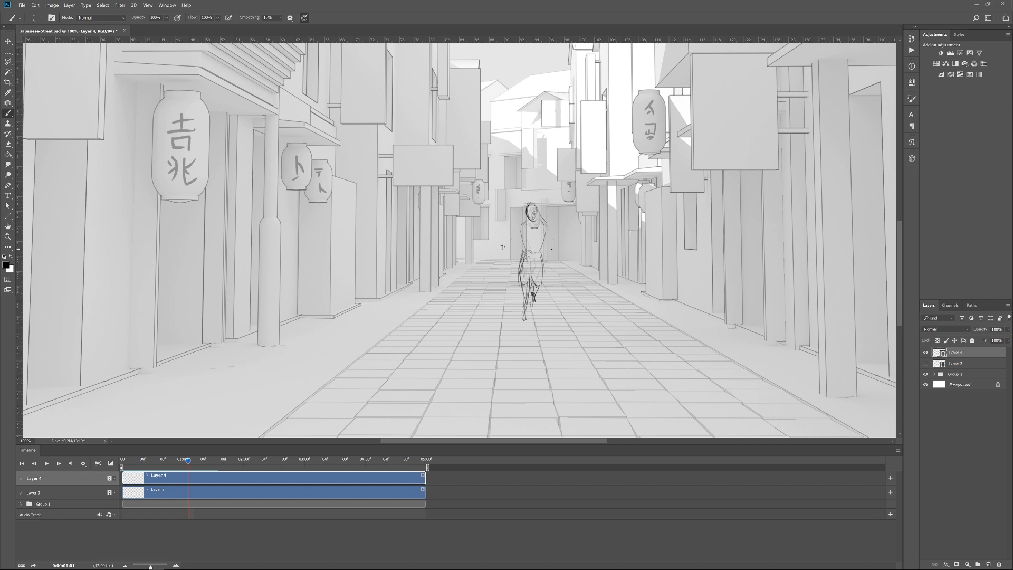
Review the figure's motion by scrubbing back to the early frames and stepping forward to frame 01:02
key("Left")
key("Left")
key("Left")
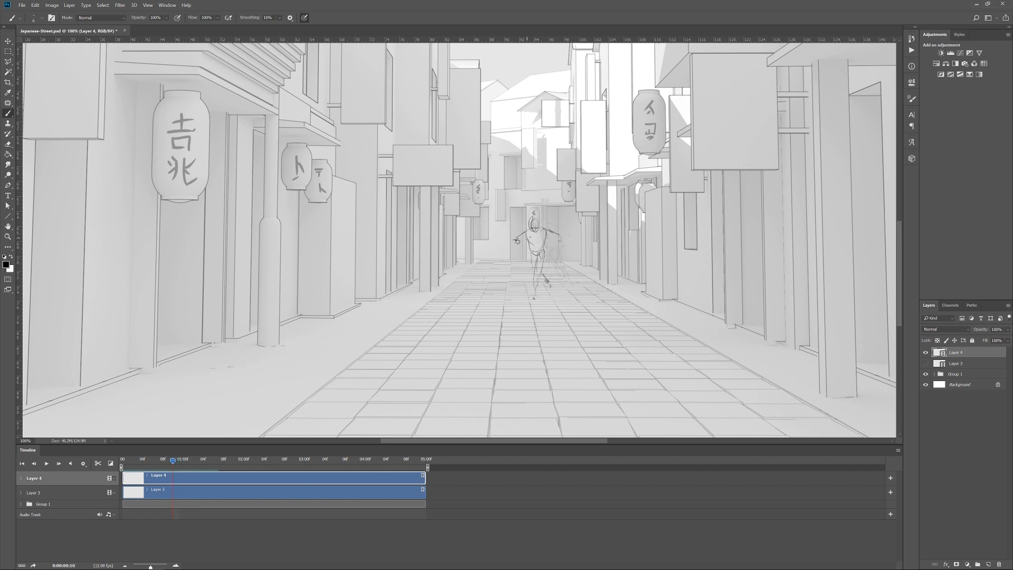
left_click_drag(173, 460, 144, 466)
key("Right")
key("Right")
key("Right")
key("Right")
key("Right")
key("Right")
key("Right")
key("Right")
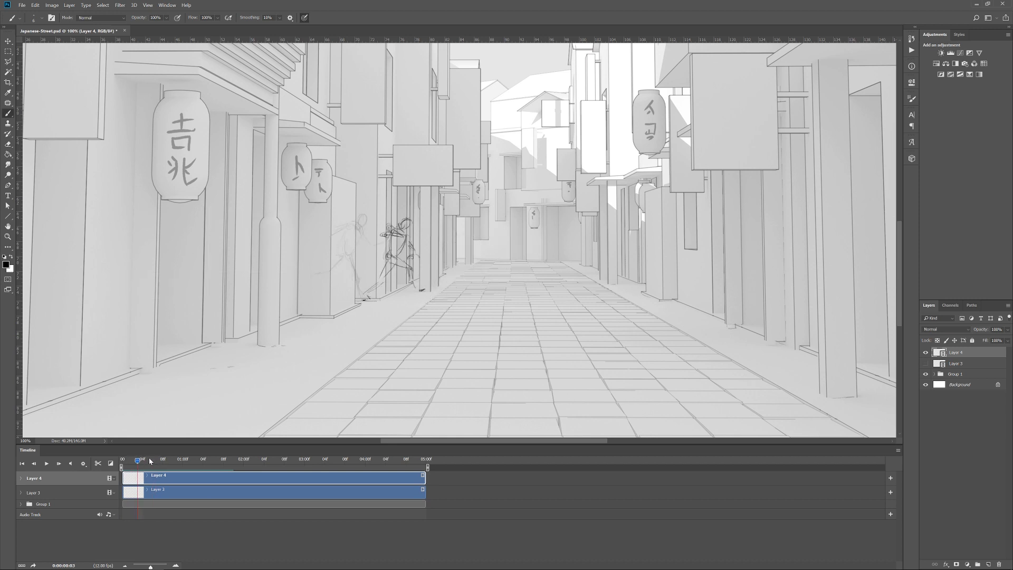
key("Right")
key("Right")
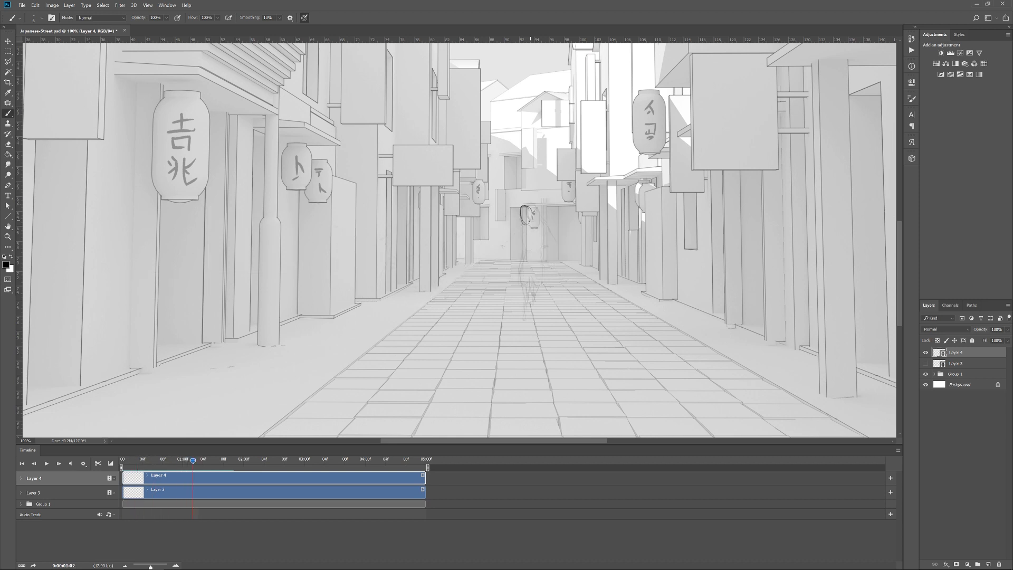
Sketch the figure's torso and first leg strokes on frame 01:02, comparing the pose with the preceding frame
mouse_move(517, 230)
left_mouse_down()
mouse_move(523, 257)
mouse_move(538, 255)
left_mouse_up()
left_click_drag(522, 290, 524, 304)
left_click_drag(532, 280, 525, 307)
left_click_drag(543, 264, 529, 285)
key("Left")
key("Right")
key("Left")
key("Right")
key("Left")
key("Right")
Add longer brush strokes to the figure's legs on frame 01:02, running from the hips down to the feet
key("e")
key("b")
left_click_drag(544, 259, 524, 293)
left_click_drag(540, 269, 535, 312)
left_click_drag(537, 257, 534, 291)
left_click_drag(536, 261, 536, 311)
Step backward and forward through the drawn frames to examine the flow of the running poses
key("Right")
key("Left")
key("Left")
key("Left")
key("Left")
key("Left")
key("Right")
key("Right")
key("Right")
key("Right")
key("Left")
key("Left")
key("Left")
key("Left")
key("Left")
key("Left")
key("Left")
key("Left")
key("Left")
key("Left")
key("Left")
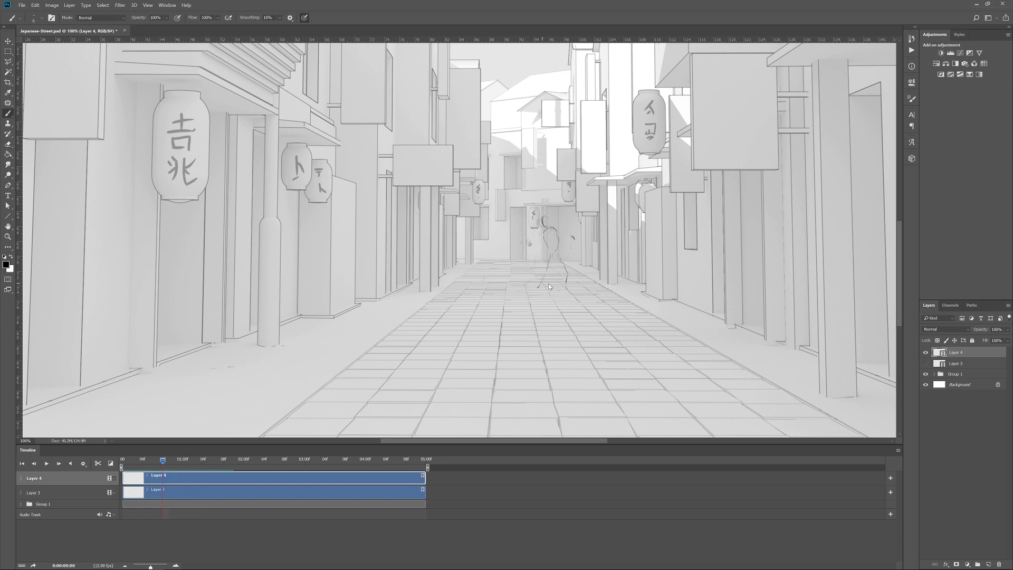
key("Right")
key("Right")
key("Right")
key("Right")
key("Right")
key("Right")
key("Right")
key("Right")
key("Right")
key("Right")
key("Right")
key("l")
mouse_move(580, 259)
left_mouse_down()
mouse_move(580, 321)
mouse_move(575, 256)
mouse_move(543, 265)
left_mouse_up()
key("ctrl+d")
key("b")
key("Left")
key("Right")
Turn off onion skins and nudge part of the figure slightly, returning to the Brush tool
key("l")
key("v")
left_click(898, 450)
left_click_drag(535, 282, 540, 283)
left_click(929, 384)
left_click_drag(506, 199, 505, 197)
key("m")
key("Return")
key("Left")
key("Left")
key("m")
key("l")
key("b")
Go back to the start of the run around frame 00:02 and insert a blank frame between the first poses
key("Right")
key("Right")
key("Left")
key("Left")
key("Left")
key("Right")
key("Left")
left_click_drag(174, 460, 132, 461)
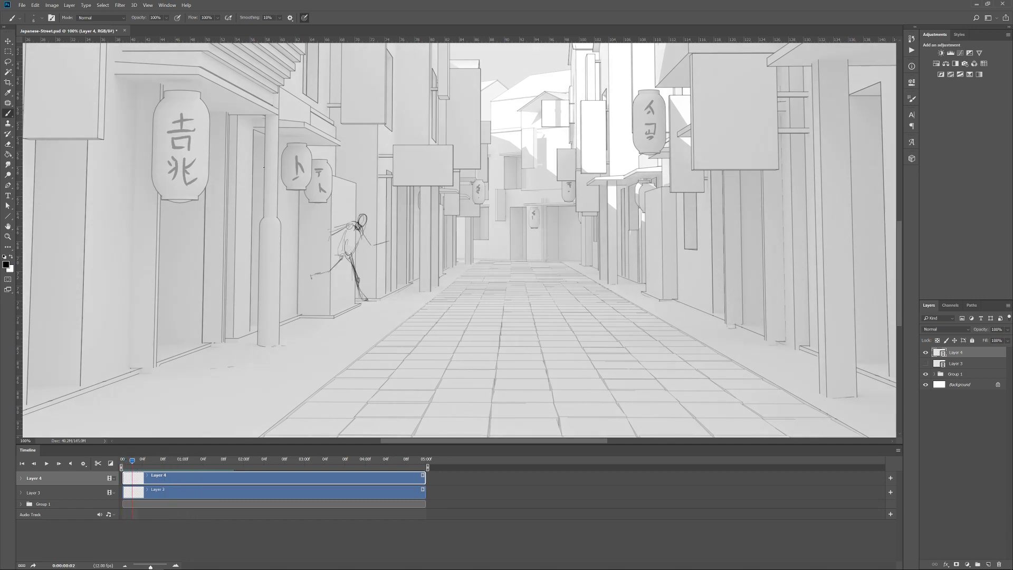
left_click(52, 5)
mouse_move(70, 6)
mouse_move(89, 154)
left_click(179, 172)
key("Right")
key("Right")
Insert two more blank frames on Layer 4 between the following poses, the last one at frame 00:09
left_click(69, 5)
left_click(179, 170)
key("Right")
key("Right")
key("Right")
key("Right")
key("Left")
left_click(69, 5)
left_click(180, 171)
key("Right")
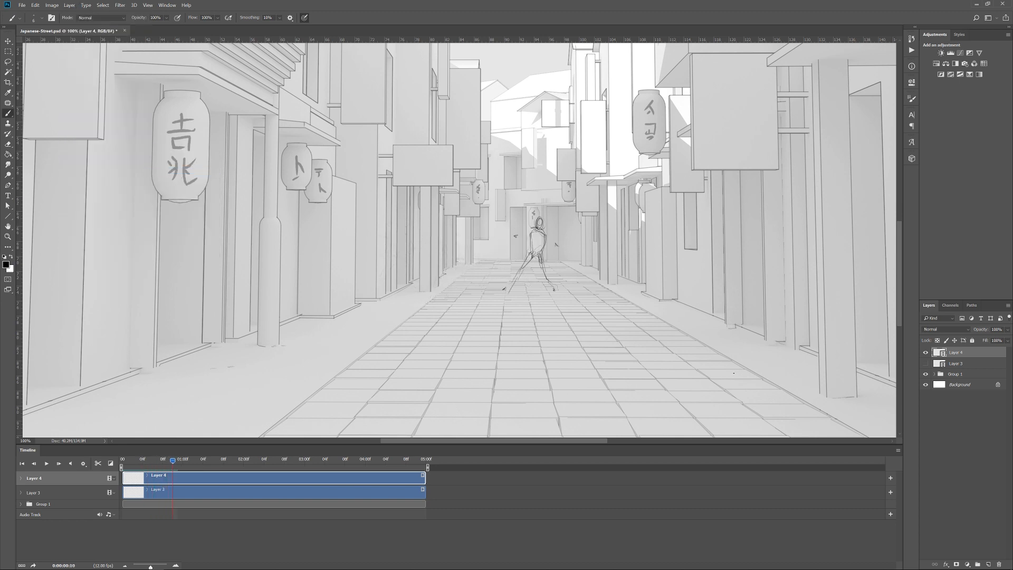
key("Left")
Turn onion skins back on and check the neighbouring pose before returning to the blank frame 00:09
left_click(899, 450)
left_click(936, 378)
left_click(181, 142)
key("Left")
key("Right")
Rough in the in-between figure on frame 00:09 with a head, torso and two striding legs
left_click_drag(525, 218, 527, 228)
mouse_move(520, 232)
left_mouse_down()
mouse_move(519, 248)
mouse_move(530, 232)
mouse_move(494, 289)
left_mouse_up()
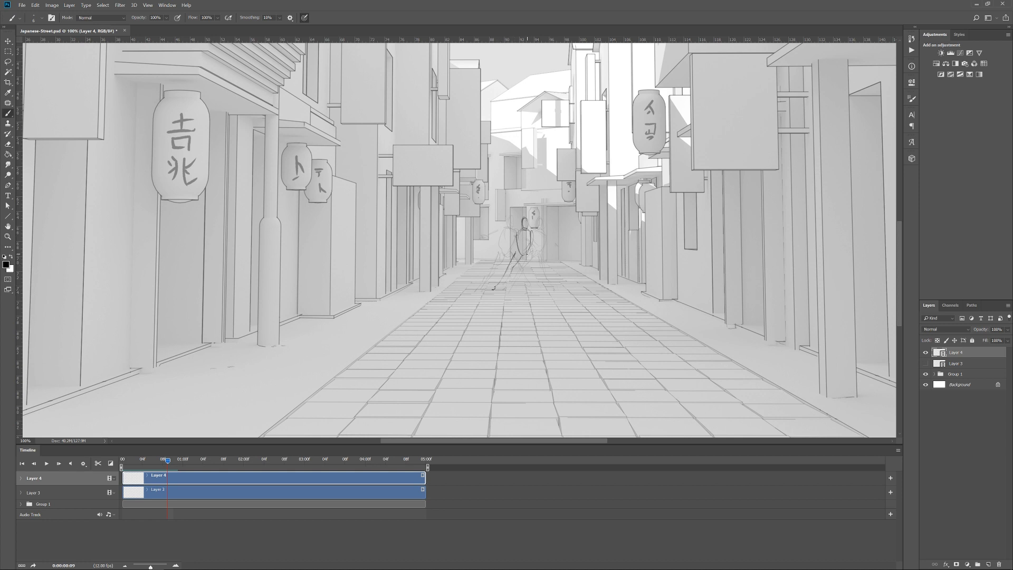
left_click_drag(528, 252, 528, 270)
left_click_drag(531, 248, 533, 268)
left_click_drag(534, 272, 538, 291)
Step back and forth through the frames around 00:09 to examine how the new in-between pose moves
key("Left")
key("Right")
key("Right")
key("Left")
key("Left")
key("Left")
key("Right")
key("Right")
key("Right")
key("Left")
key("Left")
key("Left")
key("Left")
key("Right")
key("Right")
key("Right")
key("Right")
key("Right")
key("Right")
key("Right")
key("Left")
key("Left")
key("Left")
key("Left")
key("Left")
key("Left")
key("Left")
key("Left")
key("Left")
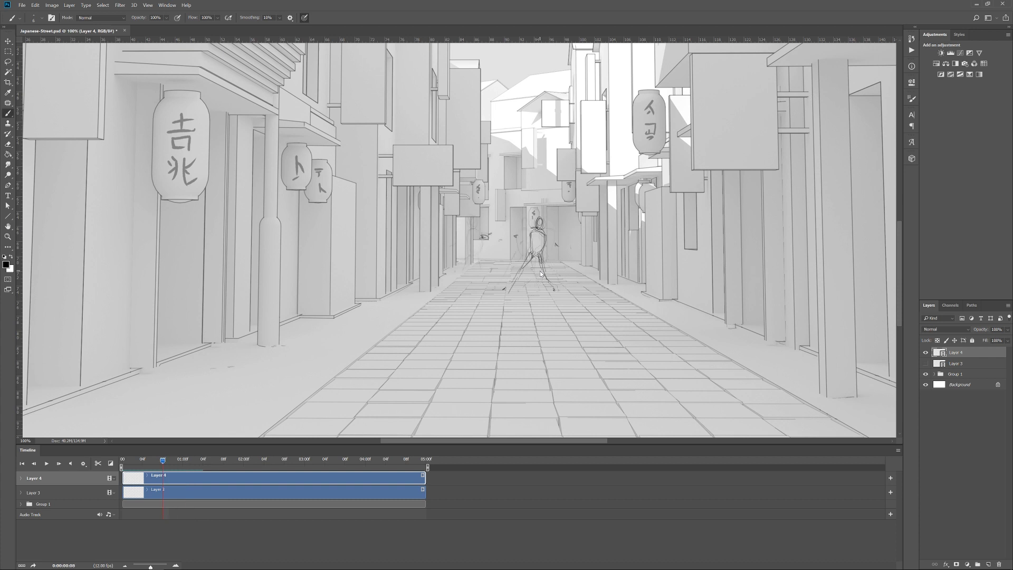
Rough in the in-between figure on frame 00:05 with a head, torso and legs, comparing it with the neighbouring poses
left_click_drag(430, 297, 425, 260)
left_click_drag(422, 235, 422, 257)
left_click_drag(430, 221, 431, 230)
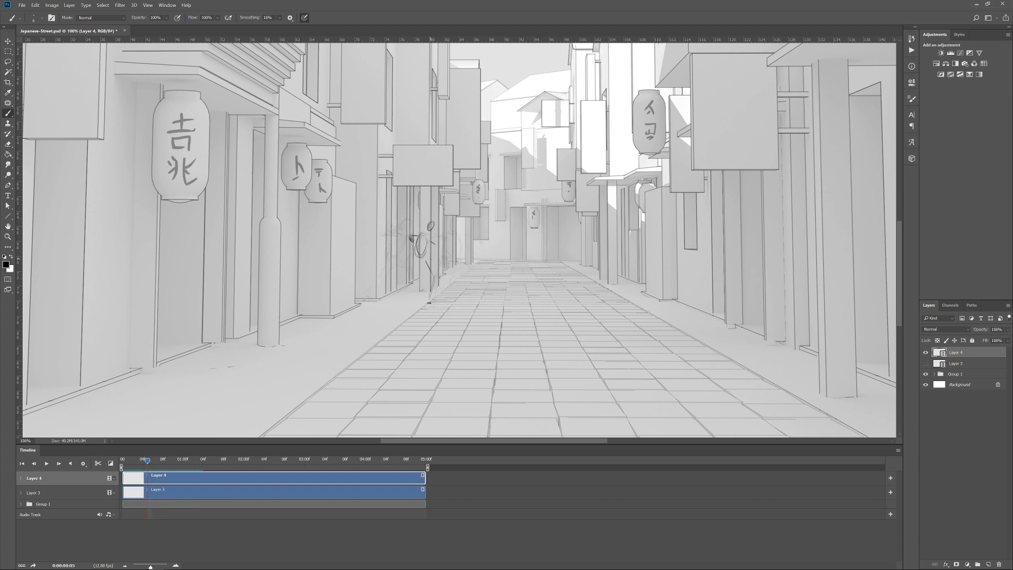
key("Left")
key("Right")
key("Left")
key("Right")
left_click_drag(416, 255, 429, 281)
Compare frame 00:05 with its neighbours and add the remaining limb strokes to the figure
key("Left")
key("Right")
key("Left")
key("Right")
key("Left")
key("Left")
key("Right")
key("Right")
key("Left")
left_click_drag(429, 221, 437, 250)
Advance to the poses at the far end of the street and rough in the in-between figure's upper body there
key("Right")
key("Left")
key("Right")
key("Right")
key("Right")
key("Right")
key("Right")
key("Right")
key("Right")
key("Right")
key("Left")
mouse_move(547, 239)
left_mouse_down()
mouse_move(551, 251)
mouse_move(557, 224)
left_mouse_up()
key("Right")
Insert another blank frame on Layer 4 among the far-end poses and compare it with the adjacent frames
left_click(69, 4)
mouse_move(105, 152)
left_click(177, 171)
key("Left")
key("Right")
key("Left")
key("Right")
Rough in the running figure around frame 01:01 with head, torso, arms and legs, checking it against the neighbouring poses
left_click_drag(547, 220, 552, 228)
key("ctrl+z")
key("Left")
key("Left")
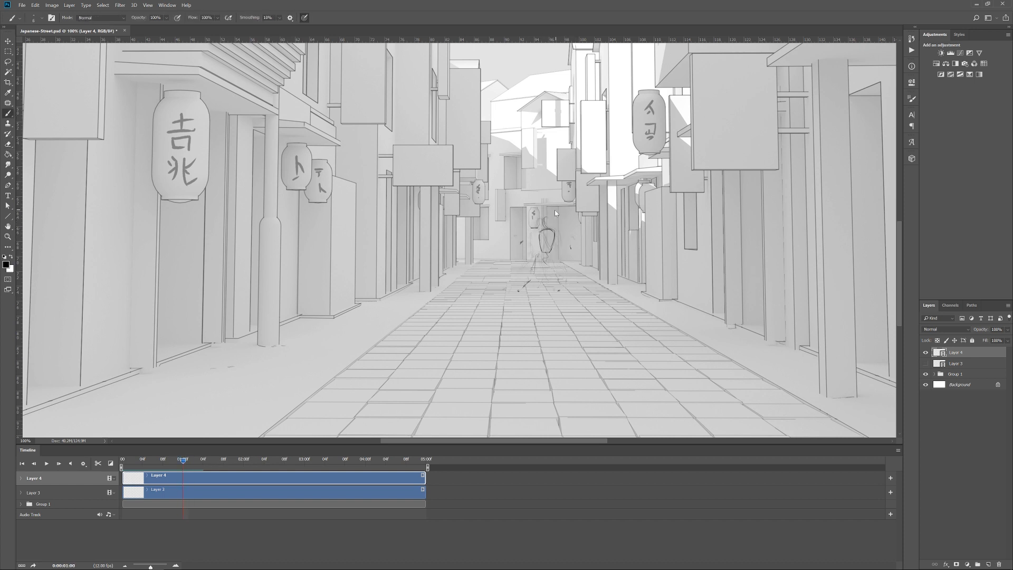
key("Right")
key("Right")
key("Left")
key("Left")
key("Right")
key("Right")
key("Left")
key("Left")
key("Right")
key("Right")
left_click_drag(552, 249, 553, 264)
key("Left")
key("Right")
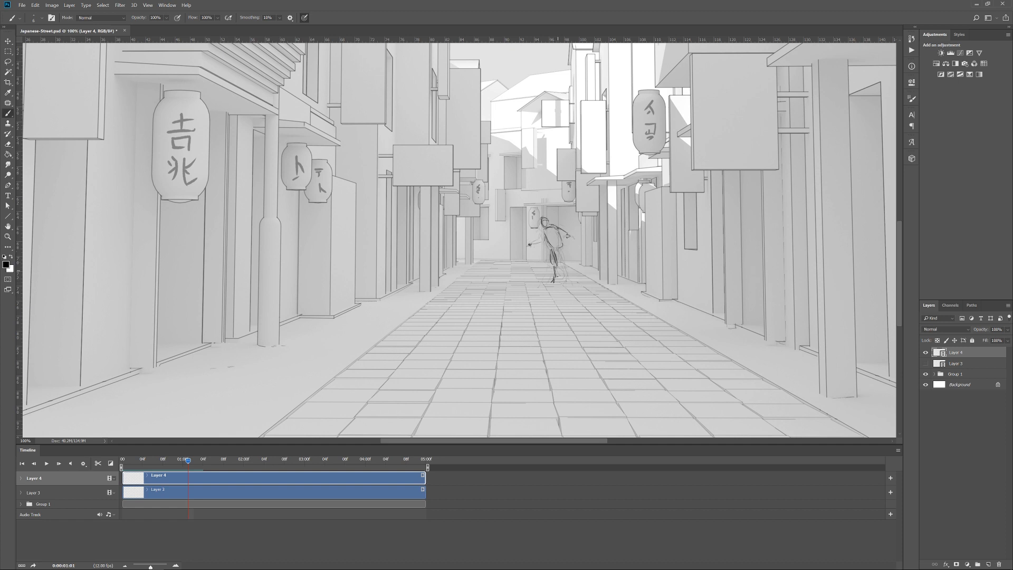
Step through the frames from 01:01 back to the start of the run to examine the sequence of poses
key("Right")
key("Left")
key("Right")
key("Left")
key("Left")
key("Left")
key("Left")
key("Left")
key("Left")
key("Left")
key("Left")
key("Left")
key("Left")
key("Left")
key("Left")
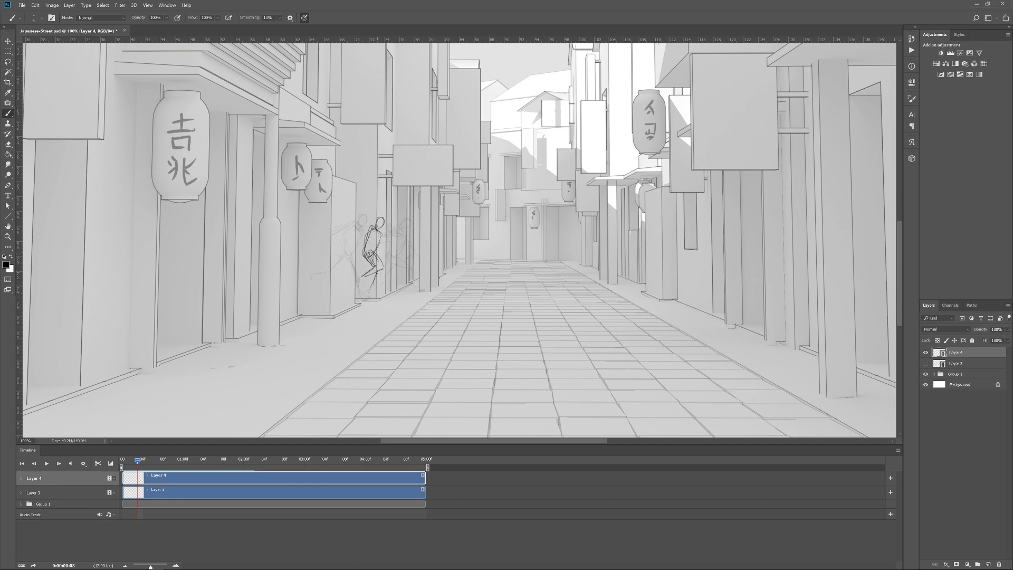
key("Right")
key("Right")
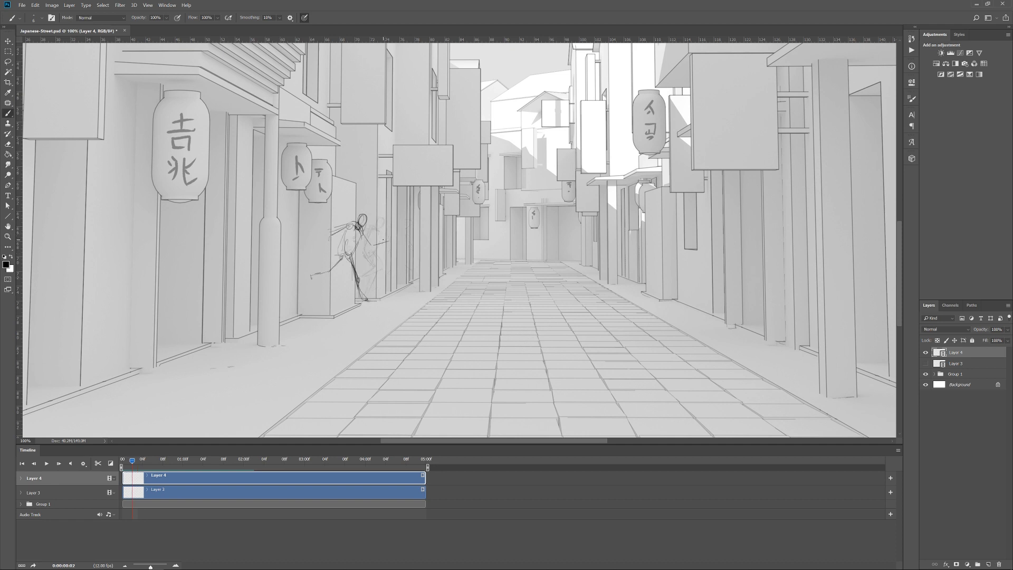
key("Right")
Turn off onion skins and play the animation from the beginning
left_click(898, 451)
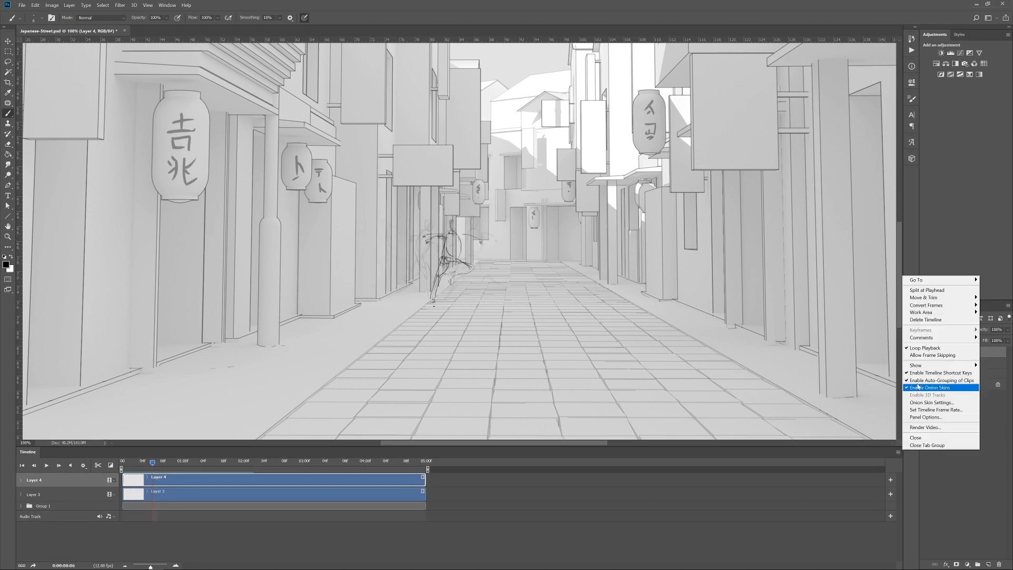
left_click(929, 391)
key("Left")
key("Left")
key("Left")
key("Left")
key("Left")
key("Left")
key("space")
key("space")
Select the far-end figure with the Lasso on a frame just after 01:00 and prepare it for repositioning
mouse_move(222, 460)
left_mouse_down()
mouse_move(122, 461)
mouse_move(151, 474)
mouse_move(119, 467)
mouse_move(183, 453)
left_mouse_up()
key("v")
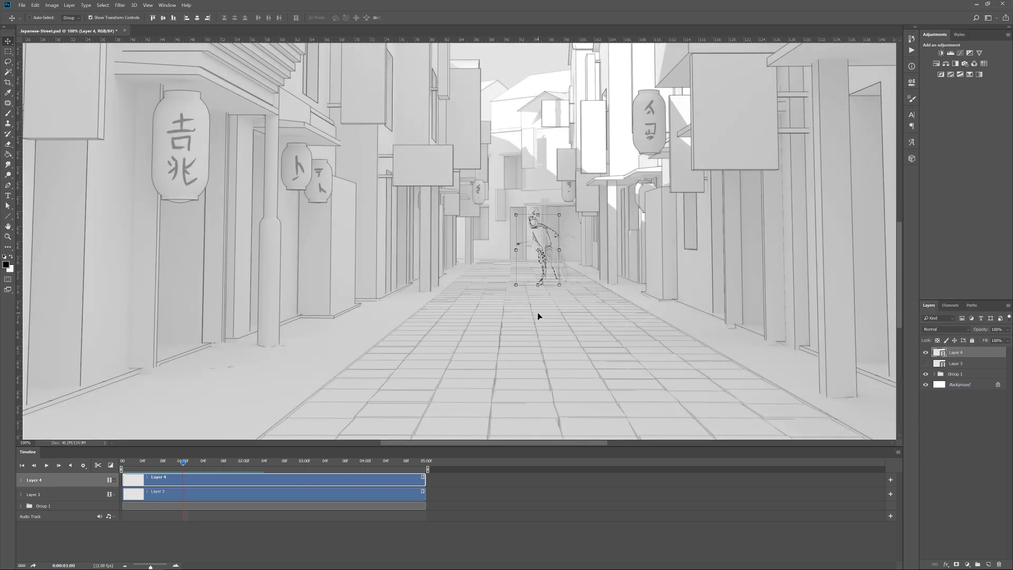
key("Right")
key("Right")
key("l")
key("v")
key("Right")
key("l")
mouse_move(573, 267)
left_mouse_down()
mouse_move(577, 230)
mouse_move(551, 260)
mouse_move(581, 248)
mouse_move(528, 252)
left_mouse_up()
key("v")
Lasso the figure on the following frames and shift its pose slightly left
key("Right")
key("l")
key("v")
key("Left")
key("Right")
key("Right")
key("l")
left_click_drag(576, 213, 574, 226)
key("v")
key("Left")
left_click_drag(540, 261, 534, 262)
Lasso the figure on the next frame, move it slightly left to match and clear the selection
key("Left")
key("Right")
key("Right")
key("Left")
key("Right")
key("l")
left_click_drag(572, 213, 574, 226)
key("v")
left_click_drag(541, 263, 534, 265)
key("Left")
key("Right")
key("Right")
key("ctrl+d")
Step back through the repositioned poses to check their alignment, clear the remaining selection and return to the Brush tool
key("b")
key("Left")
key("Left")
key("Left")
key("Left")
key("Left")
key("Left")
key("Left")
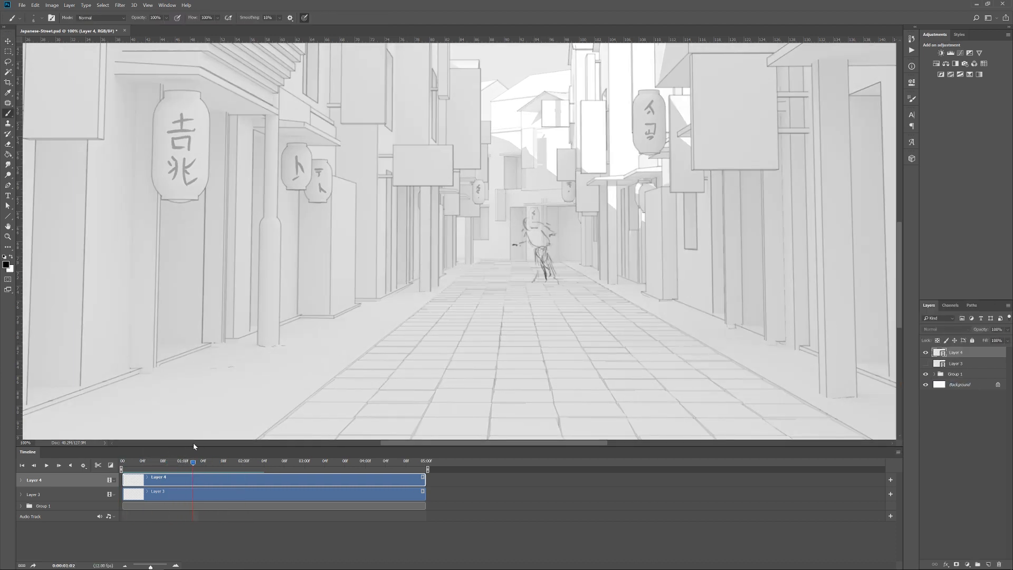
key("v")
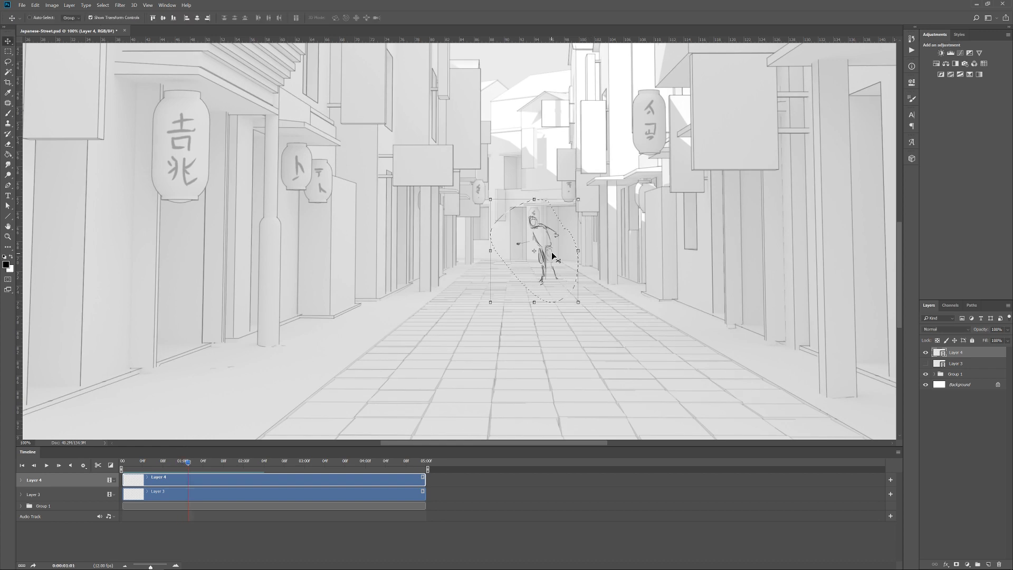
key("ctrl+d")
key("Right")
key("Right")
key("b")
Return to the poses around frame 01:00 and insert a blank frame on Layer 4 between them
mouse_move(192, 462)
left_mouse_down()
mouse_move(123, 463)
mouse_move(182, 469)
left_mouse_up()
key("Left")
key("Left")
key("Right")
key("Right")
left_click(69, 5)
mouse_move(90, 152)
left_click(174, 170)
Compare the neighbouring poses and insert a second blank frame on Layer 4
key("Right")
key("Right")
key("Left")
key("Left")
left_click(69, 6)
left_click(174, 169)
Play the animation from the start and stop around frame 01:00 to examine the timing
left_click_drag(188, 463, 110, 465)
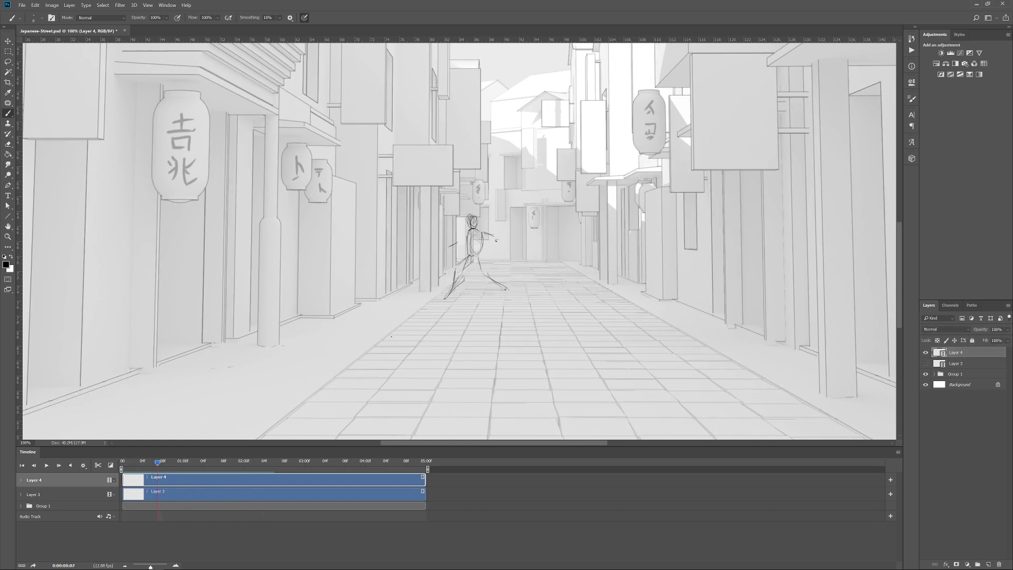
key("space")
key("Right")
key("Right")
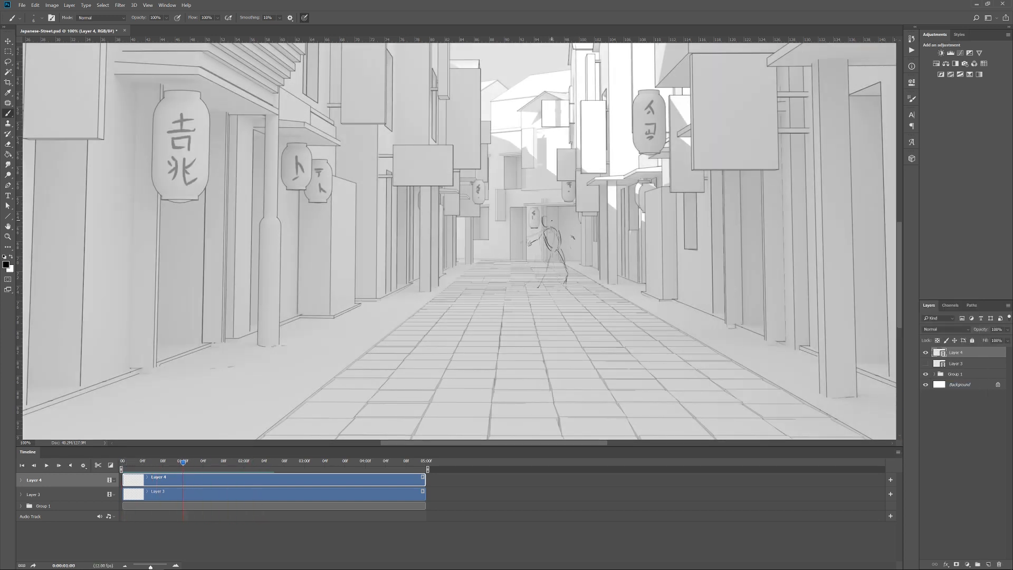
Compare the poses around frame 01:00, lasso part of the running figure just after it, shift it slightly and clear the selection
key("Right")
key("Left")
key("Left")
key("Right")
key("Right")
key("Right")
key("Right")
key("Left")
key("l")
key("v")
mouse_move(548, 214)
left_mouse_down()
mouse_move(561, 219)
mouse_move(552, 238)
left_mouse_up()
left_click_drag(570, 205, 575, 208)
key("Return")
key("ctrl+d")
key("b")
Erase and redraw parts of the running poses between frames 00:11 and 01:04, comparing each with its neighbours
key("Left")
key("Left")
key("Left")
key("Left")
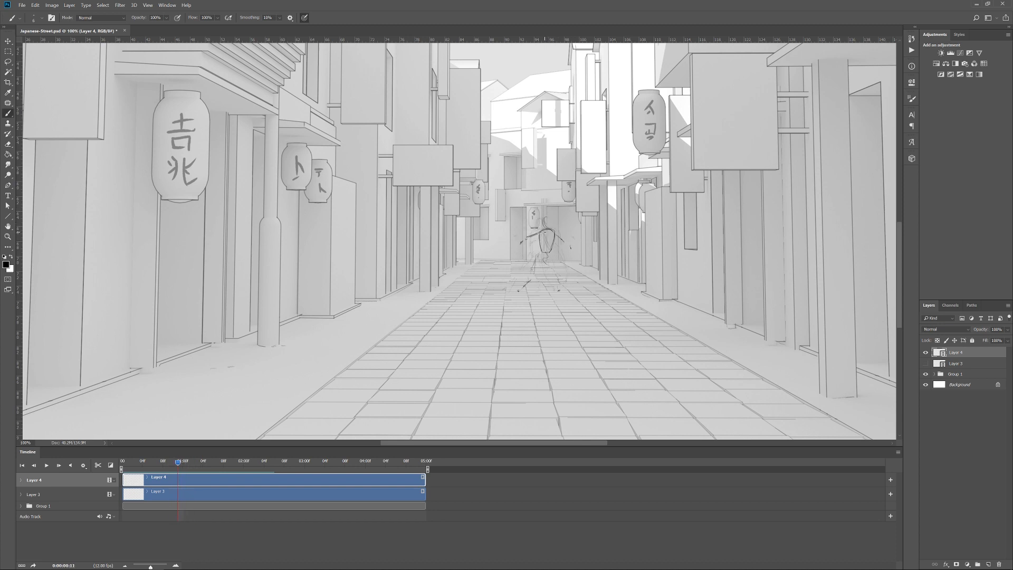
key("e")
key("b")
key("Right")
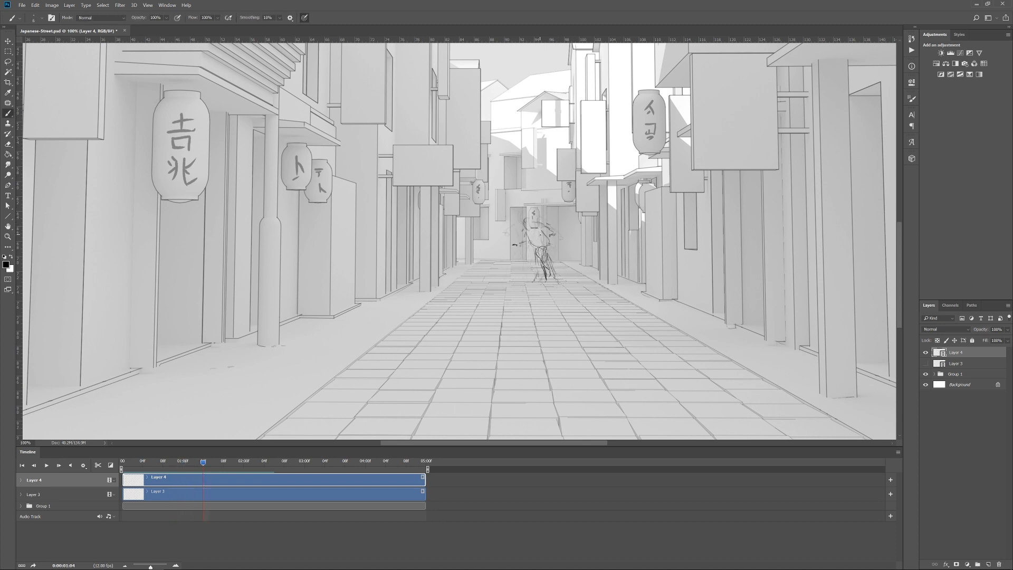
key("Right")
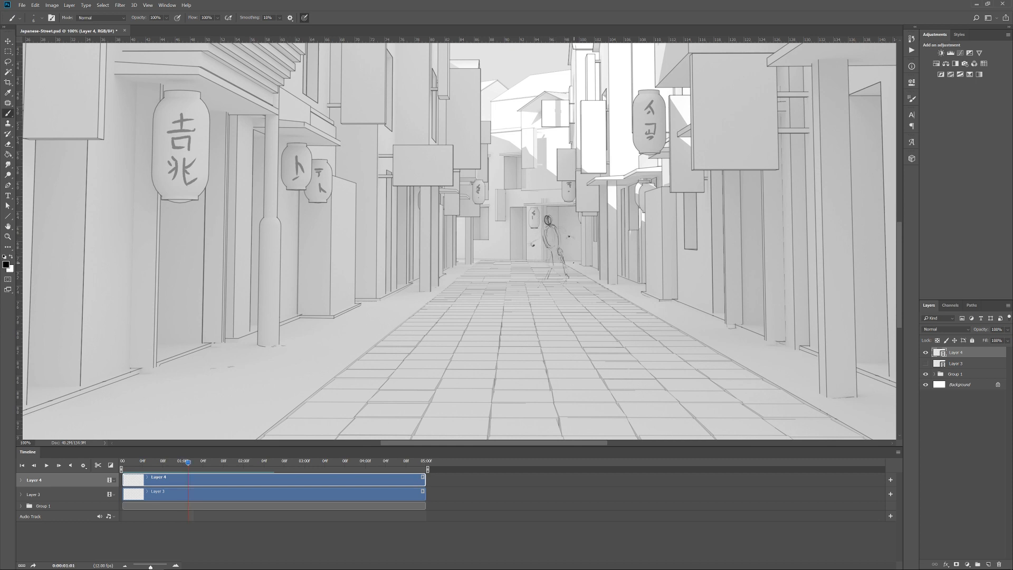
key("Left")
key("Left")
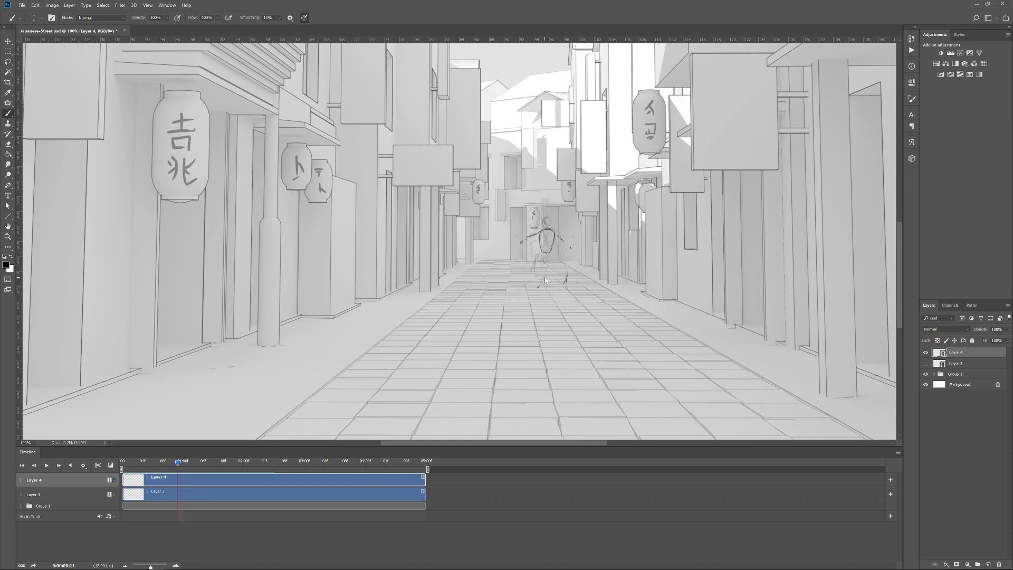
key("Right")
key("Right")
Play the animation to examine the run's timing, and move the playhead to frame 01:08
key("space")
left_click_drag(182, 458, 186, 457)
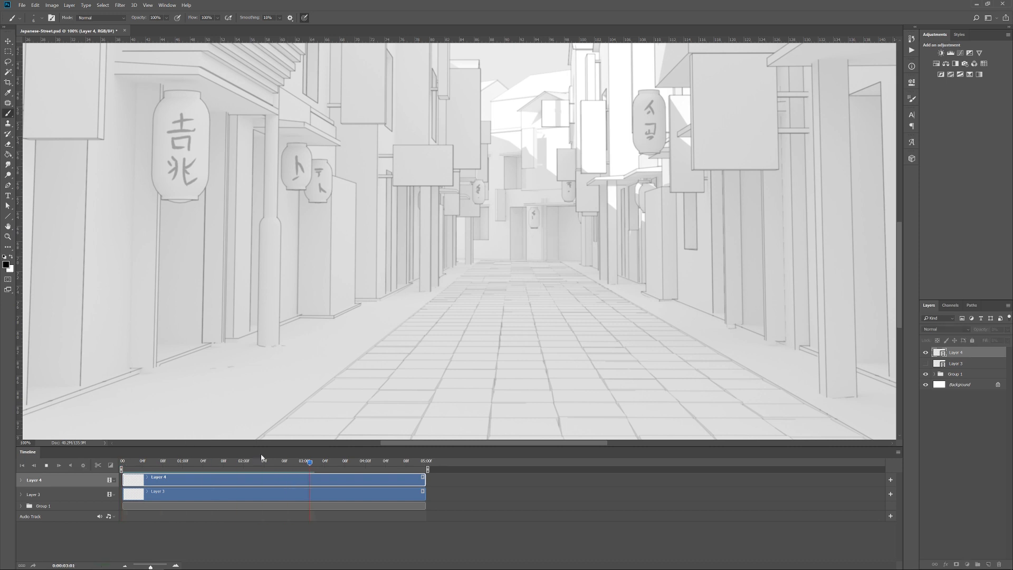
left_click_drag(185, 458, 223, 459)
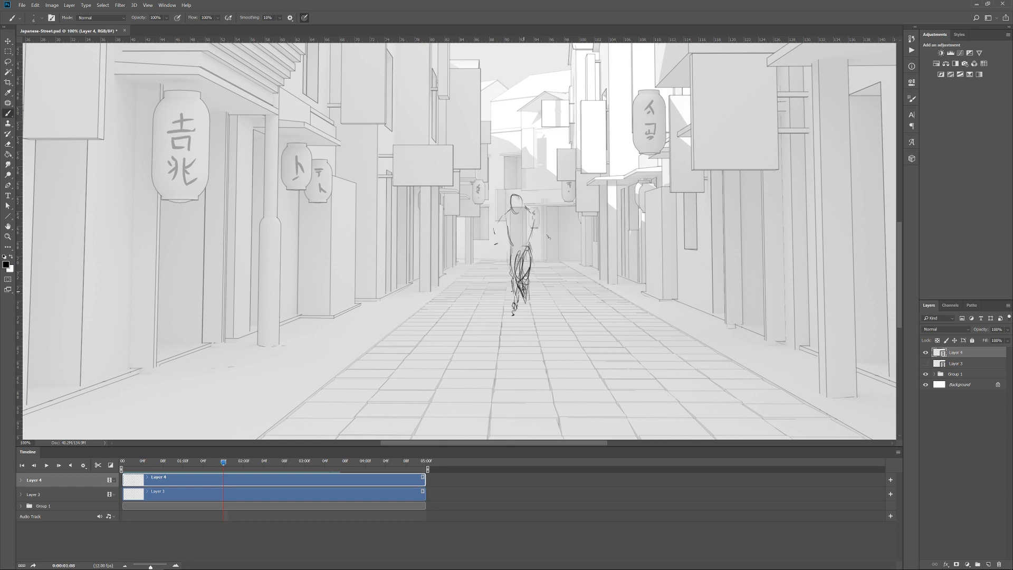
Enlarge the figure slightly at frame 01:08 with Free Transform and nudge it into place
key("ctrl+t")
left_click_drag(563, 169, 565, 165)
left_click_drag(542, 211, 540, 212)
key("Return")
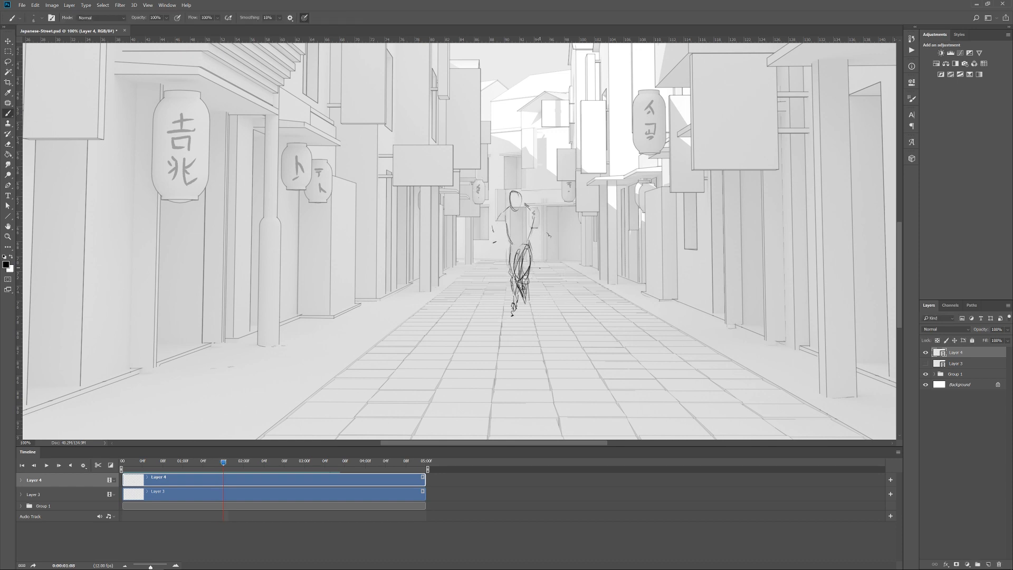
Insert a blank frame on Layer 4 following the 01:08 pose and compare it with the neighbouring frames
left_click(898, 452)
left_click(933, 388)
key("Left")
key("Left")
key("Right")
key("Right")
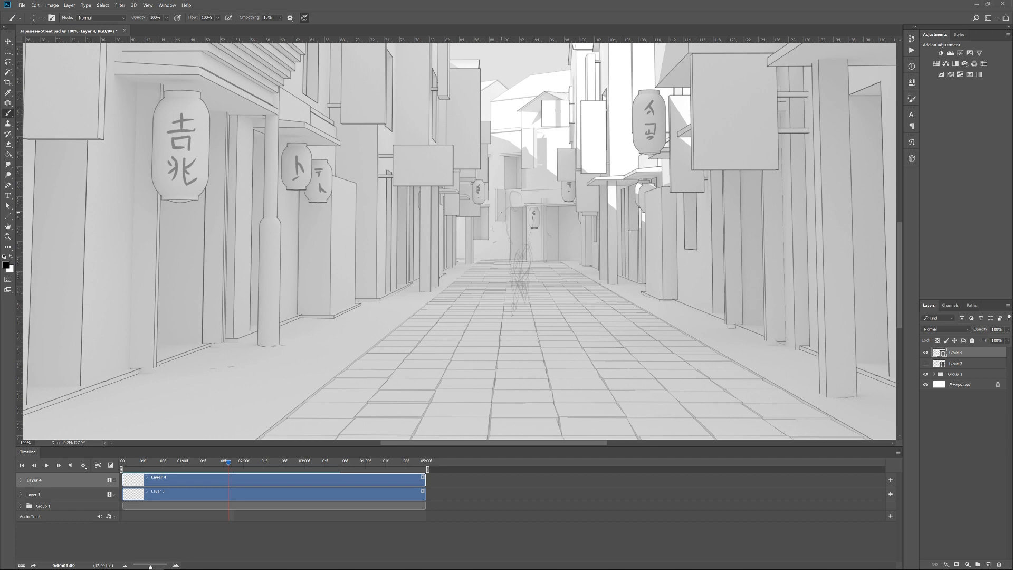
Lasso the runner's head around frame 01:09, shift it slightly, clear the selection and return to the Brush tool
key("Left")
key("Right")
key("l")
left_click_drag(501, 179, 504, 181)
left_click_drag(505, 206, 513, 203, "ctrl")
key("ctrl+d")
key("b")
Sketch the runner's torso and legs at frame 01:09, using the preceding poses as reference
key("Left")
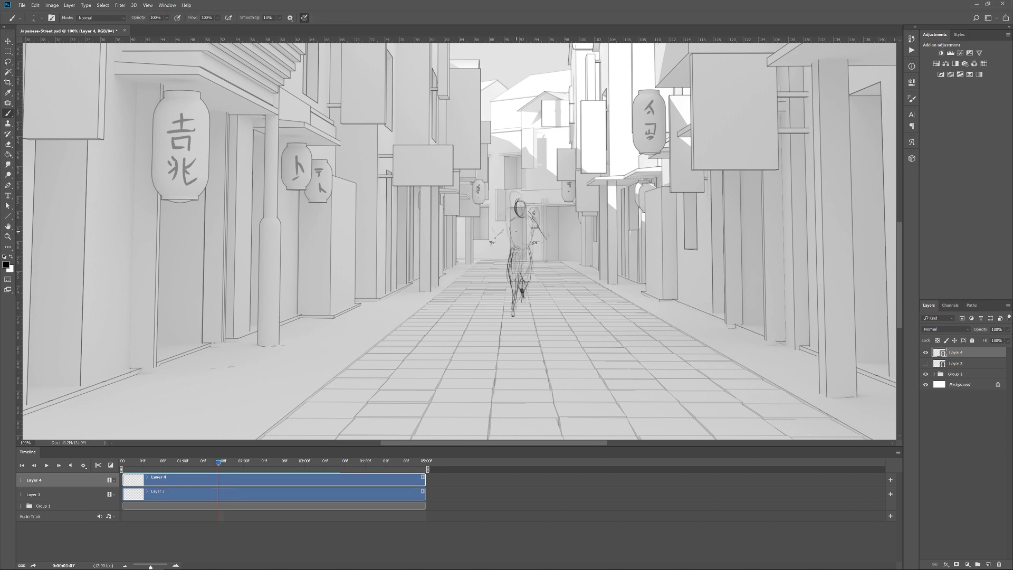
key("Right")
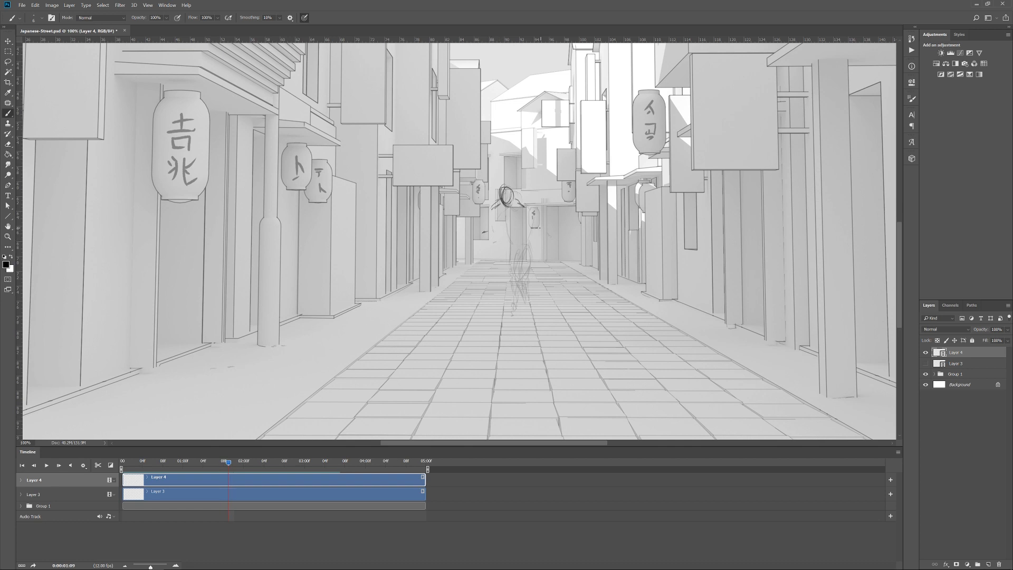
key("Left")
mouse_move(498, 224)
left_mouse_down()
mouse_move(523, 237)
mouse_move(510, 274)
left_mouse_up()
key("Right")
key("Left")
key("Right")
key("Left")
mouse_move(521, 285)
left_mouse_down()
mouse_move(524, 304)
mouse_move(510, 320)
mouse_move(508, 310)
left_mouse_up()
key("Right")
Erase stray lines around the runner's hips at frame 01:09 and check the pose against the previous frame
key("e")
left_click_drag(505, 266, 508, 260)
key("b")
key("Left")
key("Right")
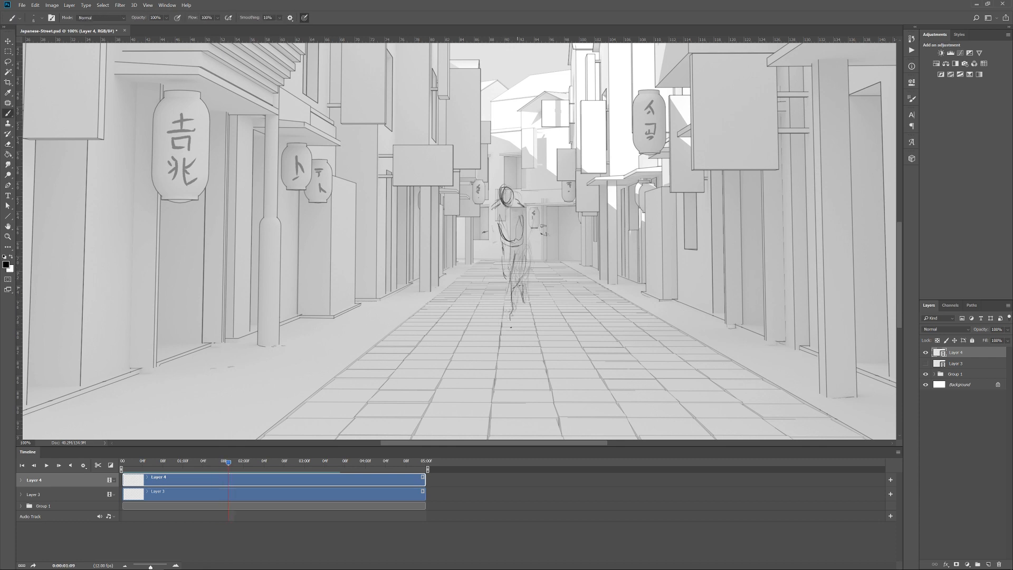
Step back and forth through the poses between frames 01:02 and 01:09 to examine the flow of the run
key("Left")
key("Left")
key("Left")
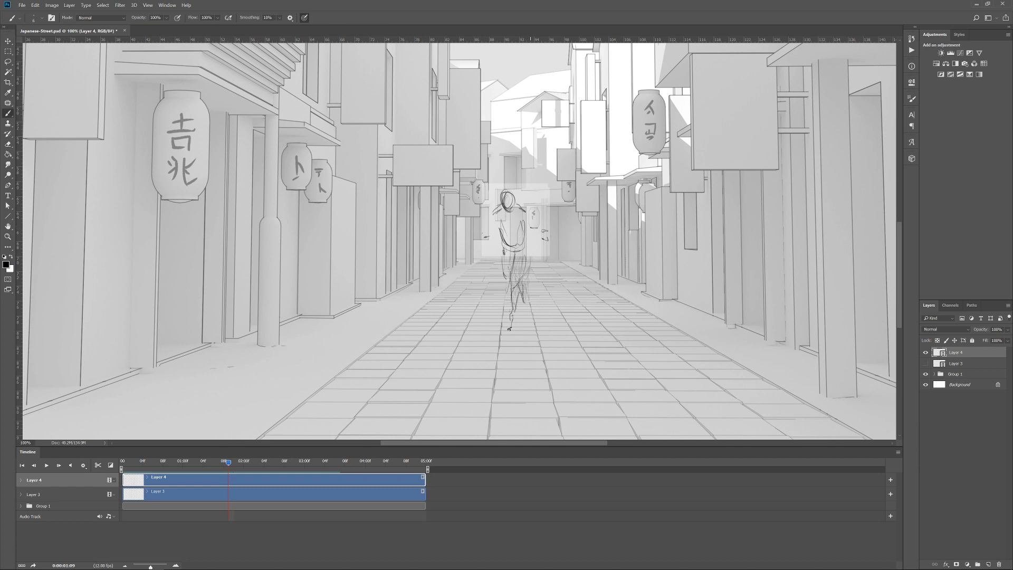
key("Left")
key("Right")
key("Right")
key("Right")
key("Right")
key("Right")
key("Left")
key("Left")
key("Left")
key("Right")
key("Right")
key("Right")
key("Left")
key("Left")
key("Left")
key("Left")
key("Left")
key("Left")
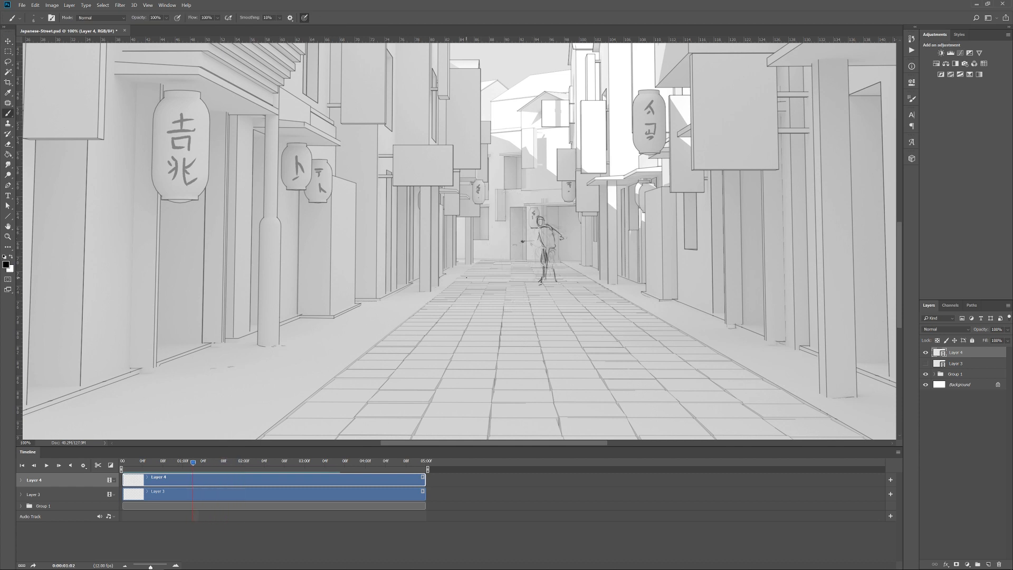
Erase and redraw the side of the runner's torso in the pose at frame 01:08
key("Right")
key("Right")
key("Right")
key("e")
key("b")
left_click_drag(510, 247, 506, 226)
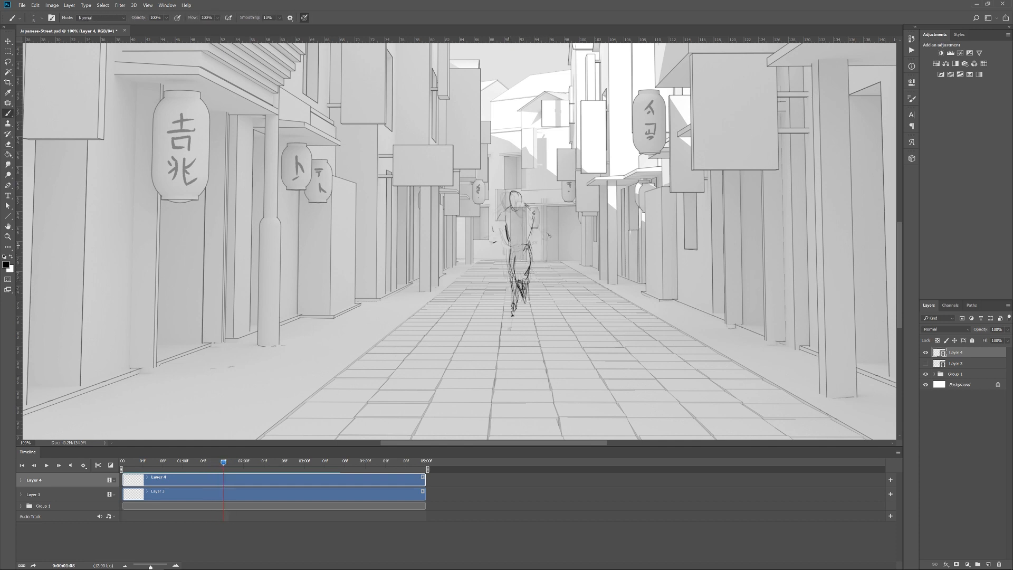
Rework the runner's lower legs and feet around frame 01:08, checking them against the neighbouring pose
key("e")
key("b")
key("Left")
mouse_move(524, 286)
left_mouse_down()
mouse_move(526, 307)
mouse_move(528, 289)
left_mouse_up()
key("Right")
key("e")
key("b")
Play the animation, return to frame 01:09 and adjust the pose with the Lasso and Move tools
key("space")
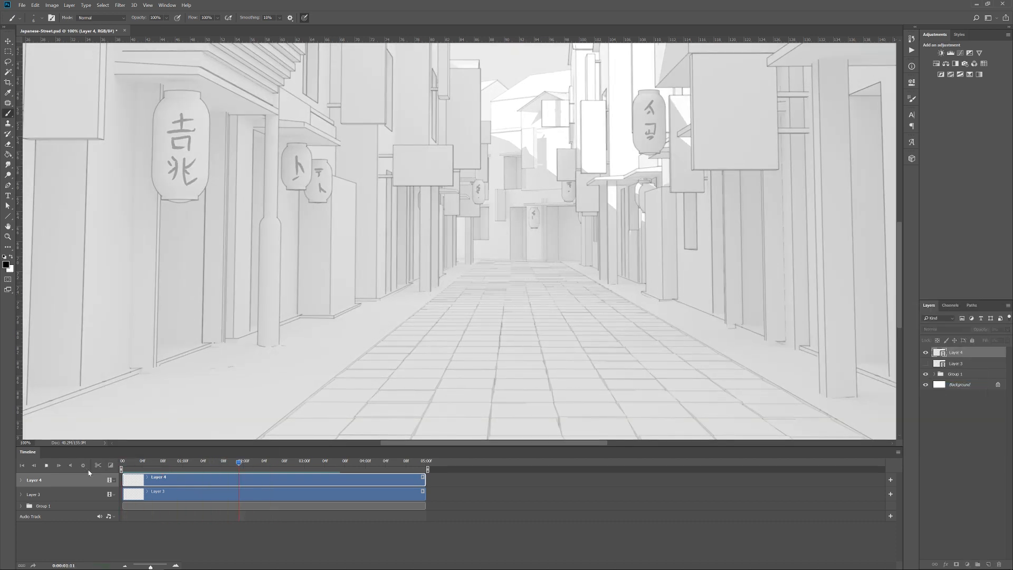
left_click_drag(114, 475, 231, 465)
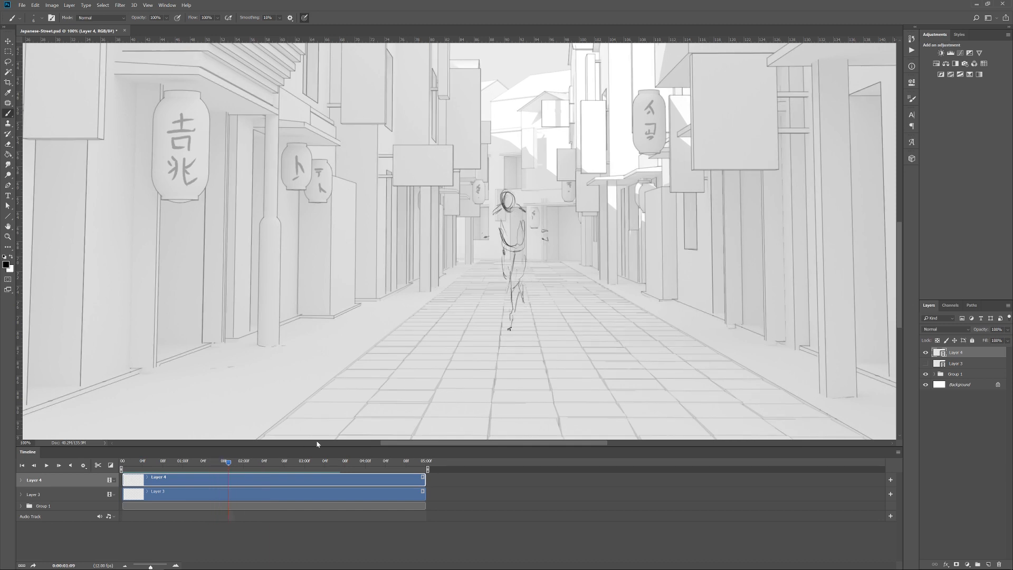
key("l")
key("v")
key("b")
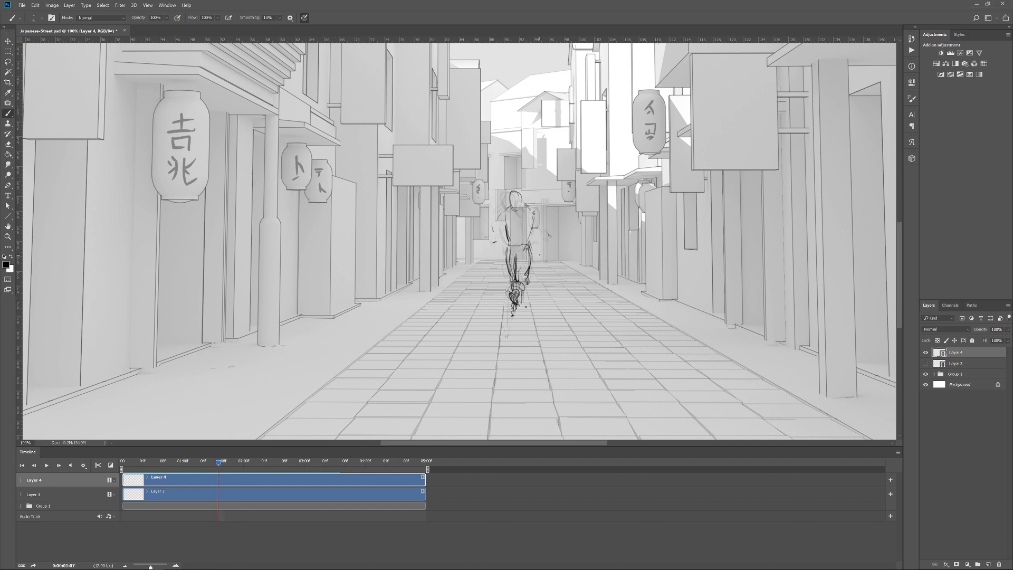
Insert another blank frame on Layer 4 and step back through the preceding poses
left_click(899, 452)
left_click(922, 388)
key("Left")
key("Left")
key("Left")
key("Left")
key("Left")
key("Left")
key("Left")
key("Left")
Erase unwanted lines on the drawn frame, compare it with adjacent frames and scrub through the start of the animation
key("e")
left_click_drag(348, 226, 332, 240)
key("b")
key("Right")
key("Right")
key("Left")
mouse_move(127, 462)
left_mouse_down()
mouse_move(255, 464)
mouse_move(132, 464)
mouse_move(170, 467)
left_mouse_up()
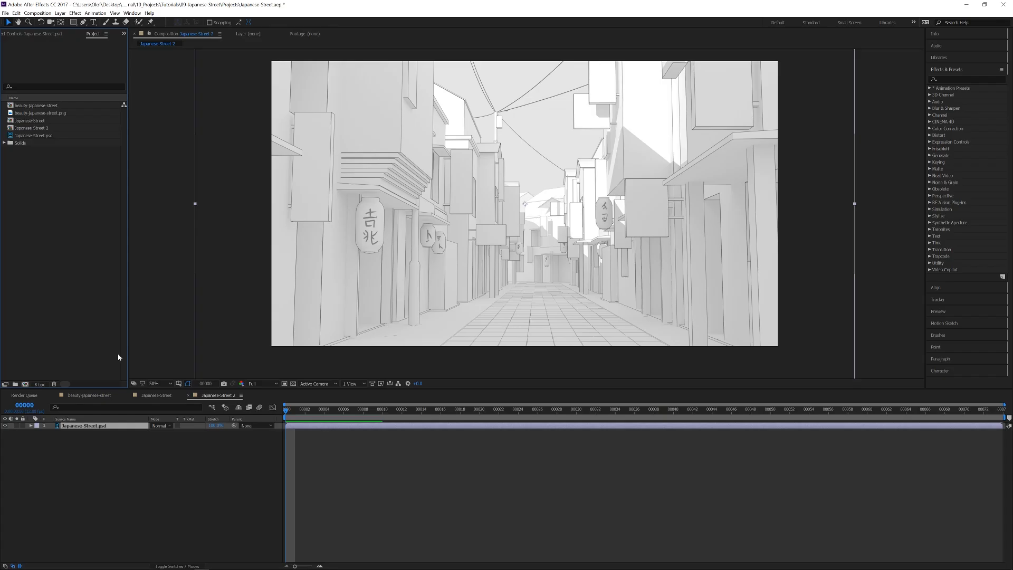
Switch to After Effects and preview the Japanese-Street.psd layer in the Japanese-Street 2 composition
left_click(253, 494)
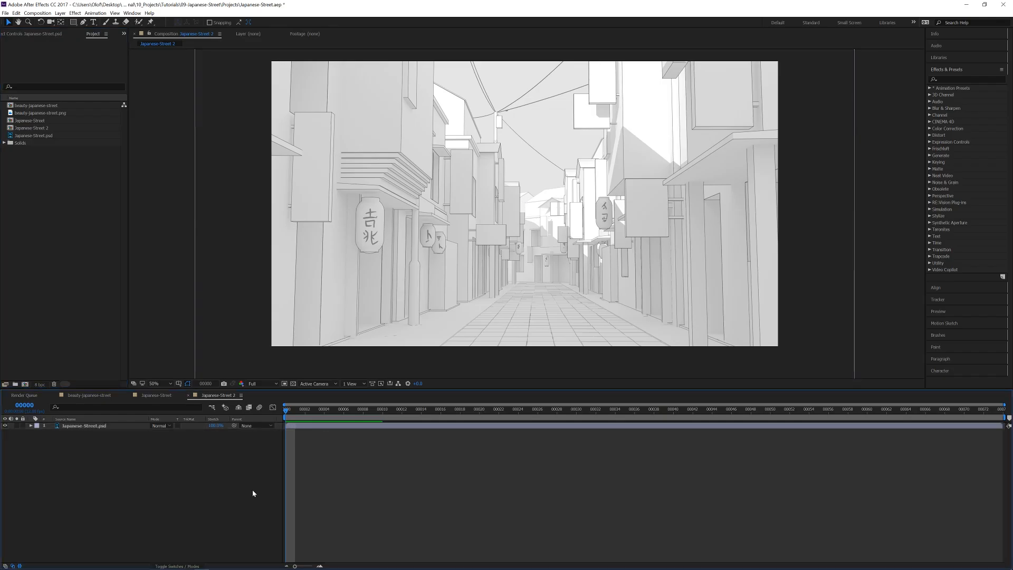
left_click(85, 426)
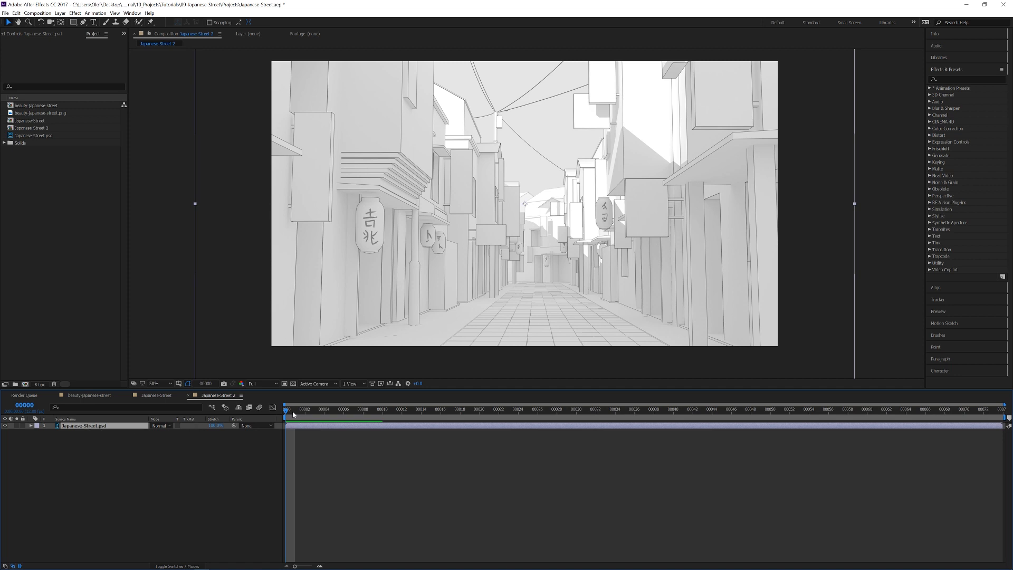
key("space")
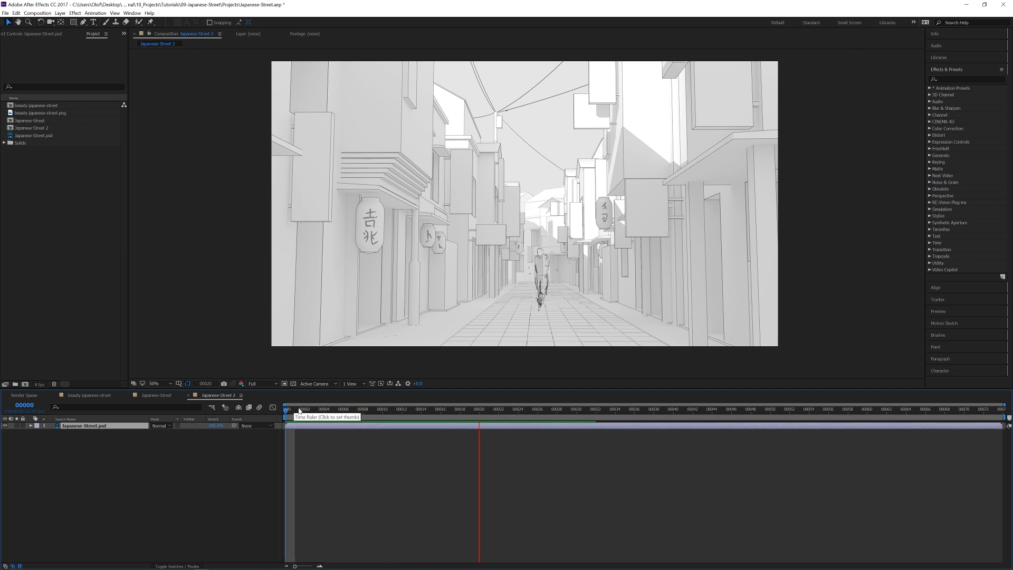
key("space")
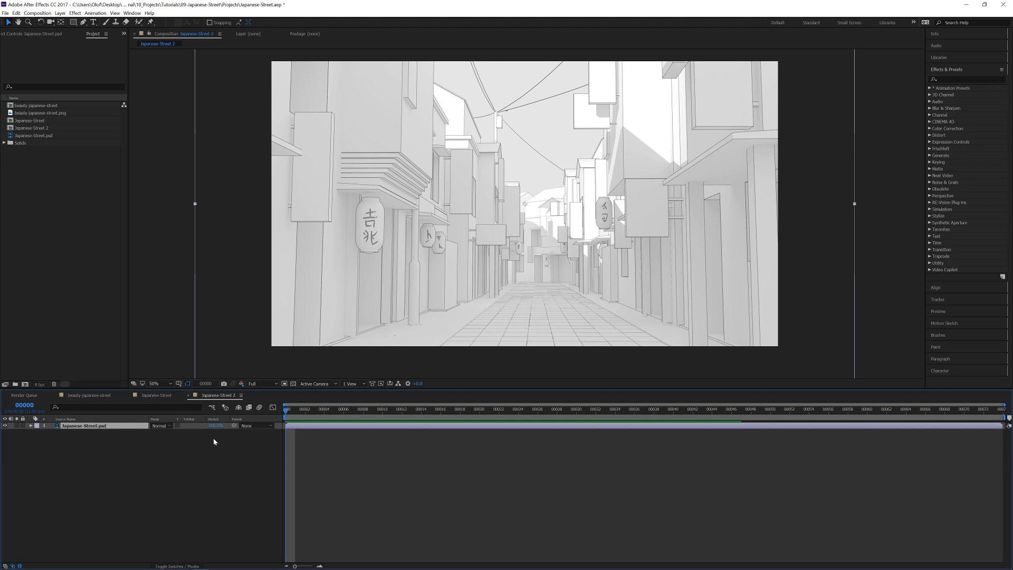
Scale the Japanese-Street.psd layer to 150% and reposition it to frame the far end of the street
type("150")
key("Return")
left_click_drag(437, 248, 471, 171)
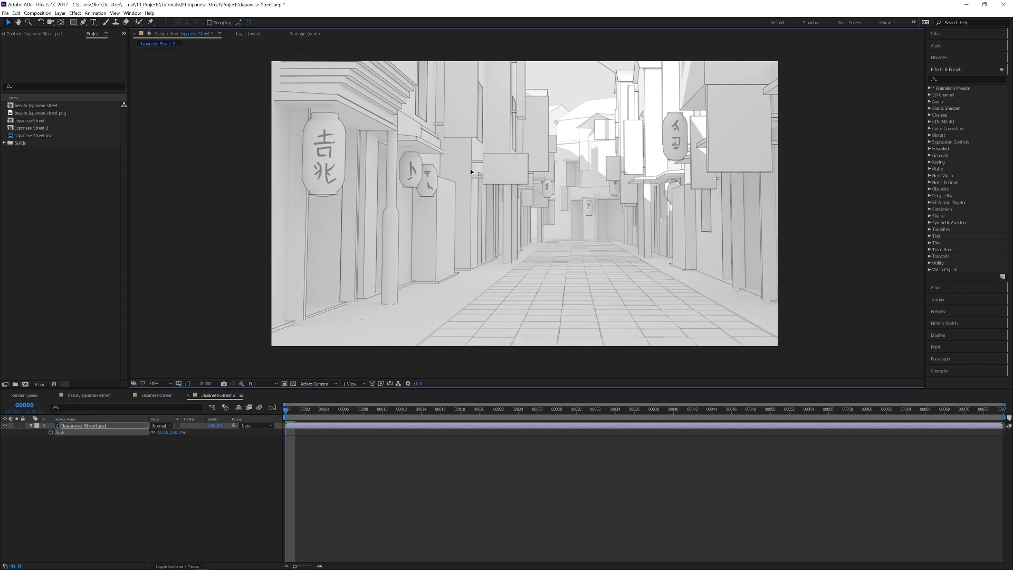
Enable Position and Scale keyframing on the street layer at frame 0 and expand its Transform properties
key("p")
key("s")
left_click(51, 432)
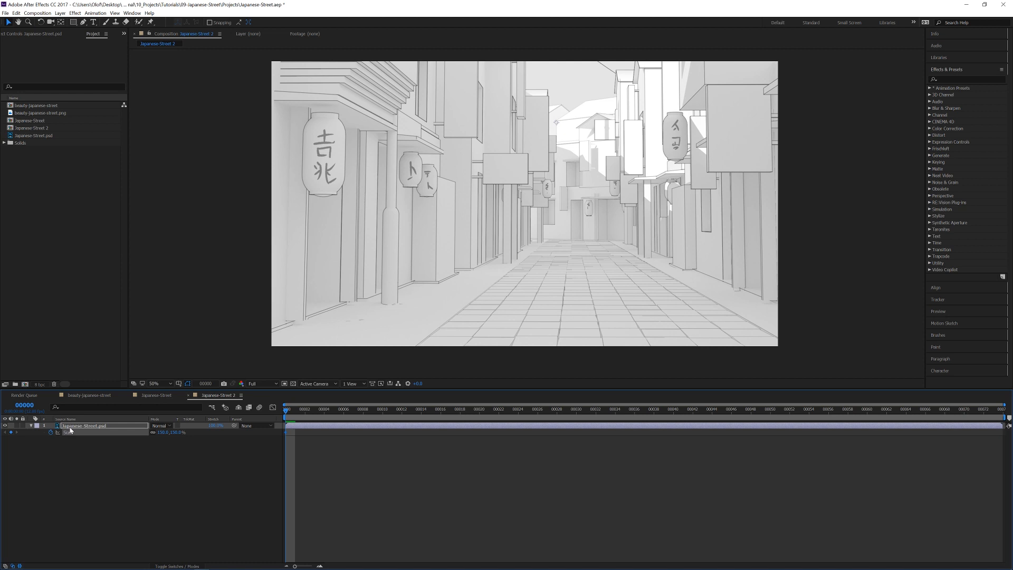
key("s")
left_click(31, 425)
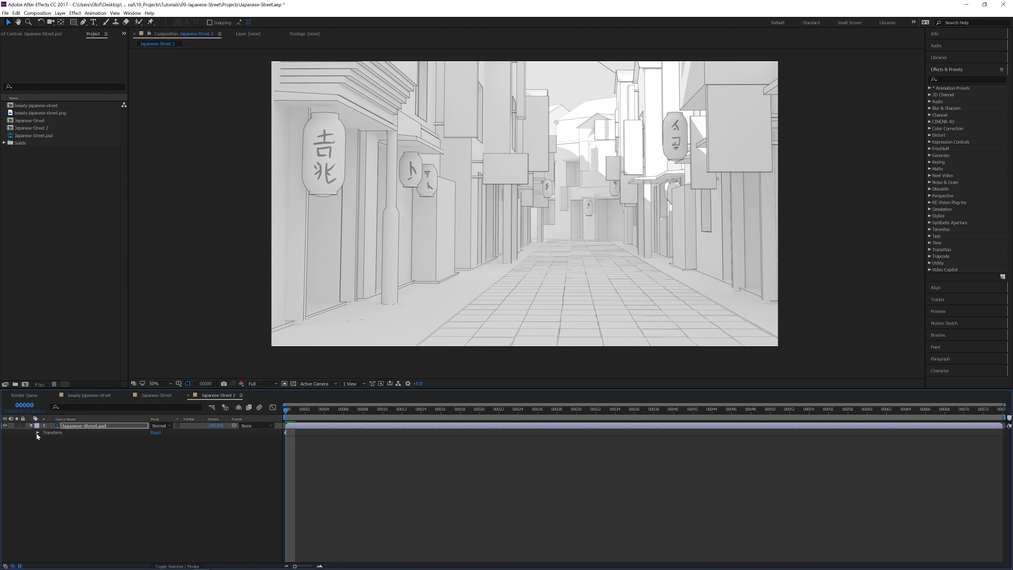
left_click(38, 433)
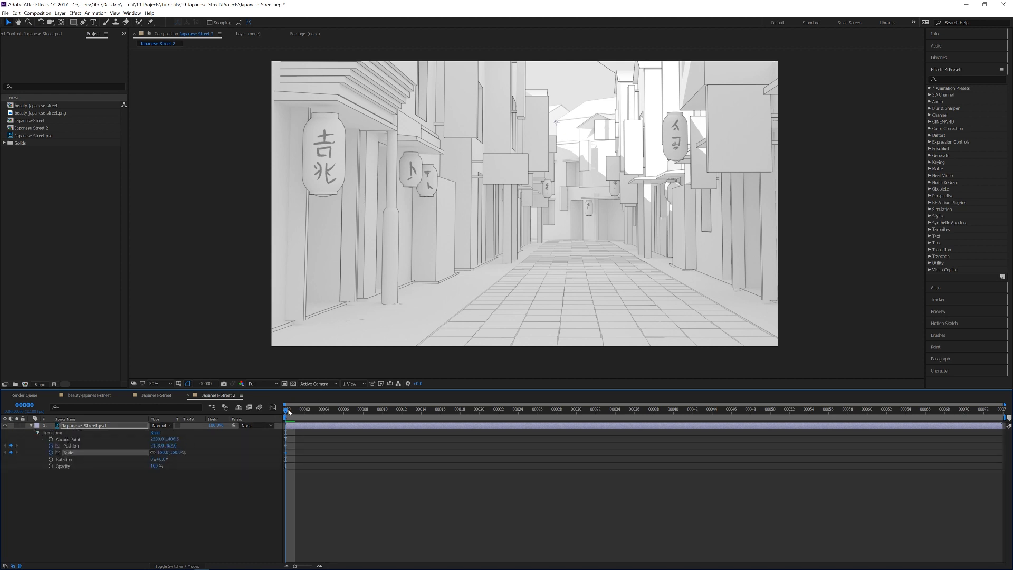
Preview the runner's approach, stop at frame 23 and end the work area there
mouse_move(291, 410)
left_mouse_down()
mouse_move(490, 410)
mouse_move(393, 417)
left_mouse_up()
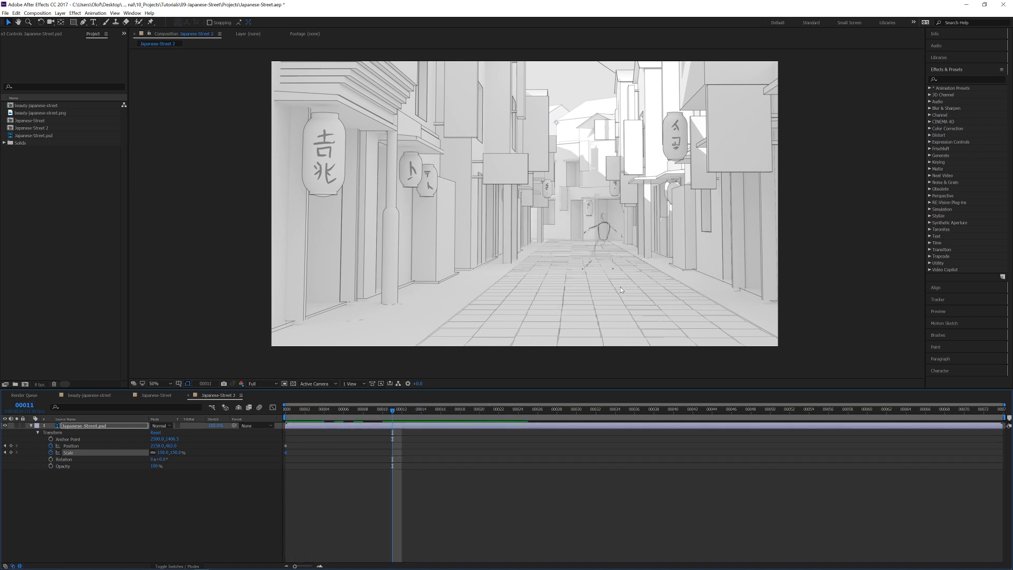
key("space")
left_click_drag(533, 406, 505, 404)
key("n")
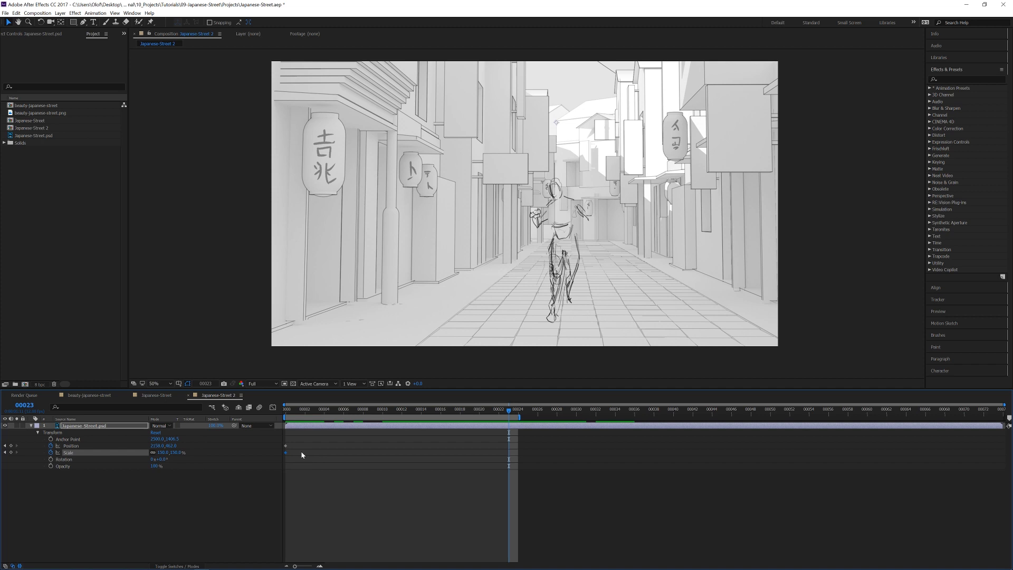
Set the street layer's Scale to 88% at frame 23 and move the layer to reframe the runner
left_click(166, 453)
type("92")
key("Return")
left_click_drag(159, 454, 158, 457)
left_click_drag(505, 222, 478, 288)
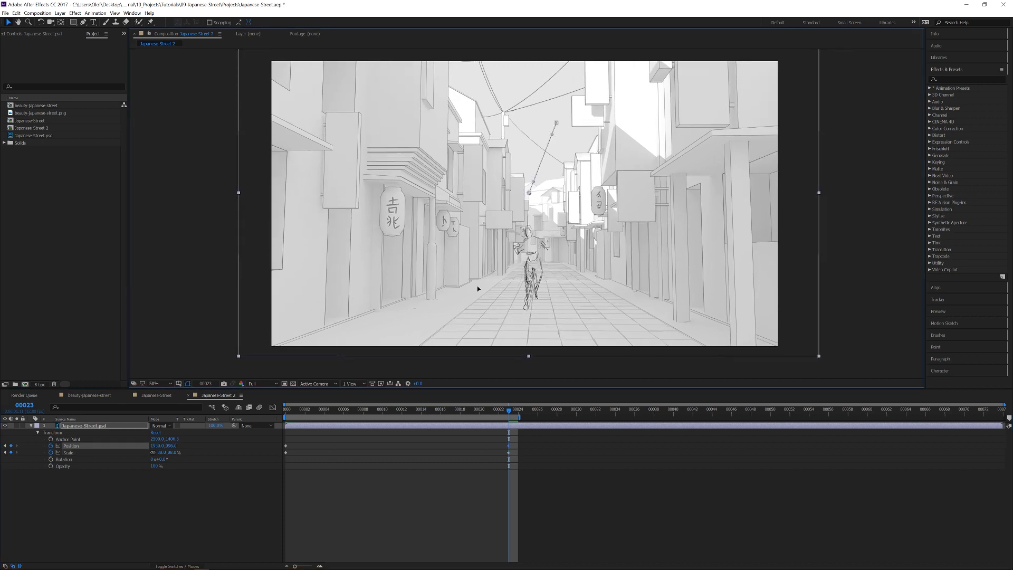
Reposition the street layer at frame 0 and again at frame 7 to animate the camera's pan onto the runner
left_click_drag(509, 410, 249, 409)
left_click_drag(442, 287, 503, 285)
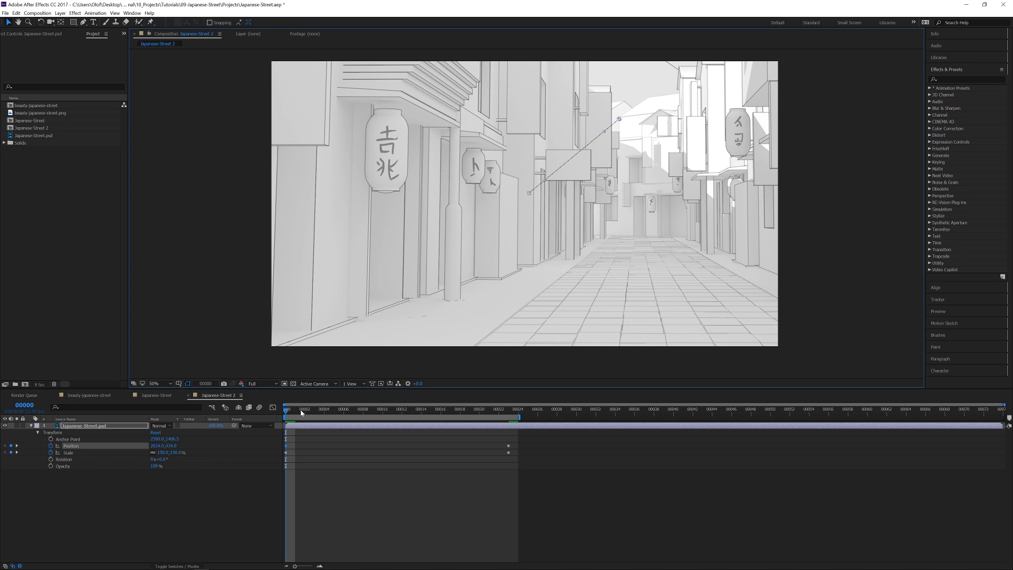
left_click_drag(303, 411, 353, 411)
left_click_drag(533, 255, 450, 242)
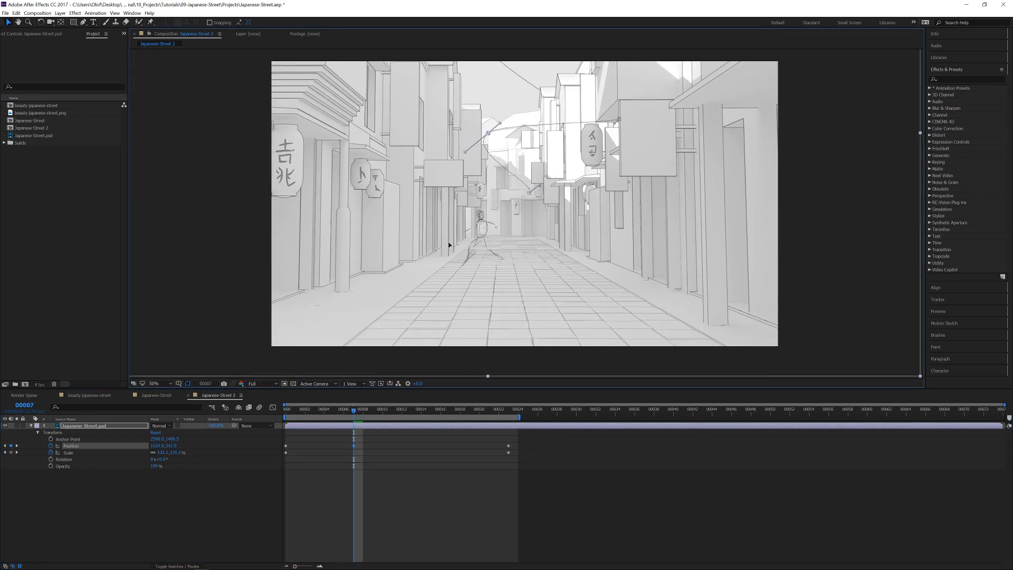
Apply Easy Ease to all the Position keyframes and preview the camera move
left_click_drag(515, 439, 287, 449)
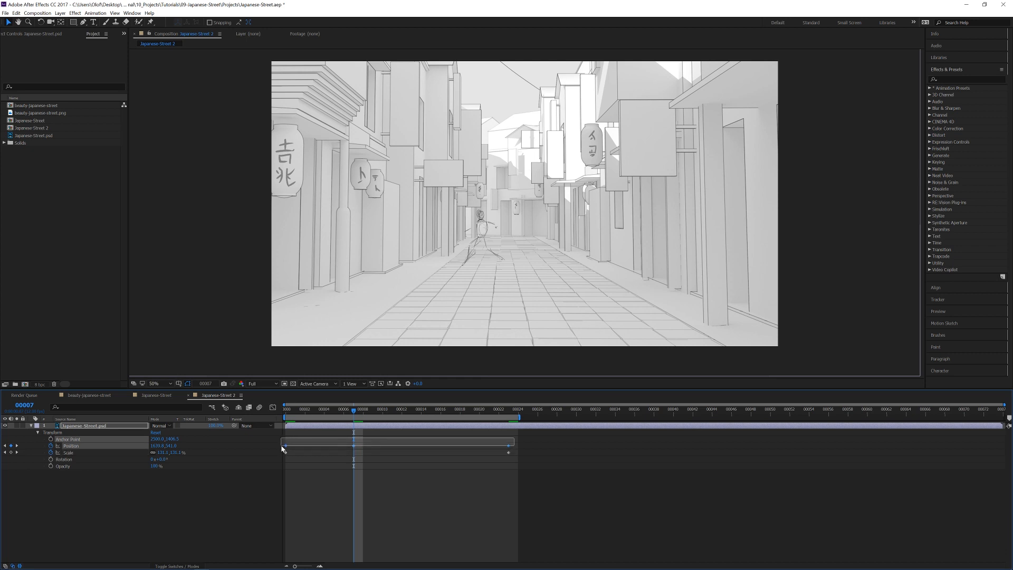
right_click(286, 446)
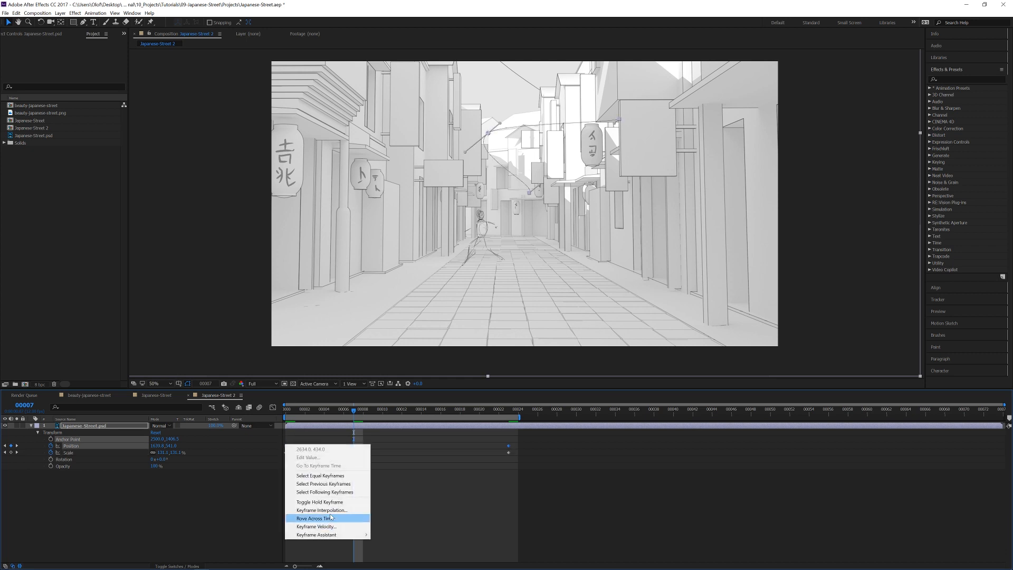
mouse_move(335, 537)
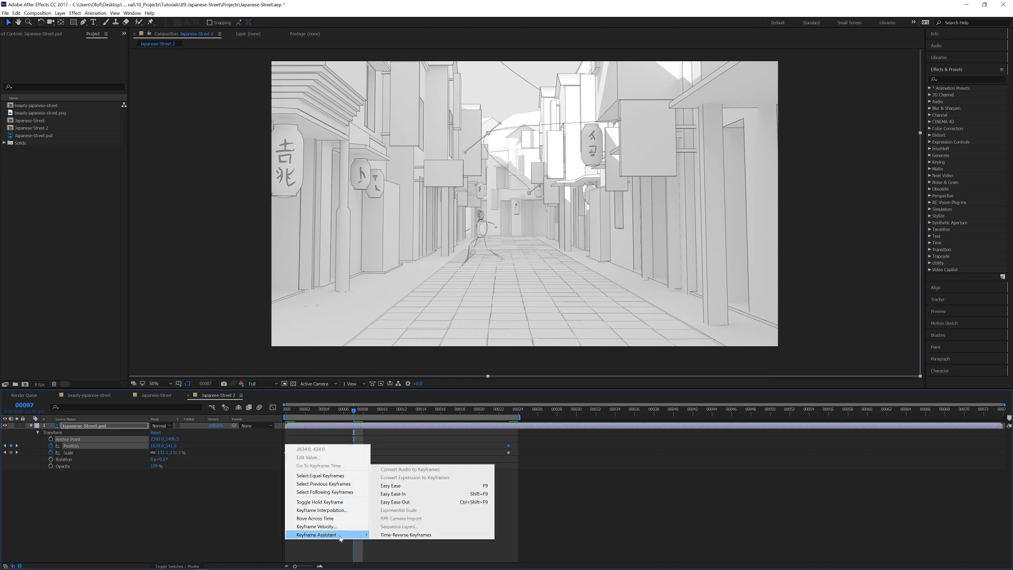
left_click(411, 486)
left_click(339, 413)
key("space")
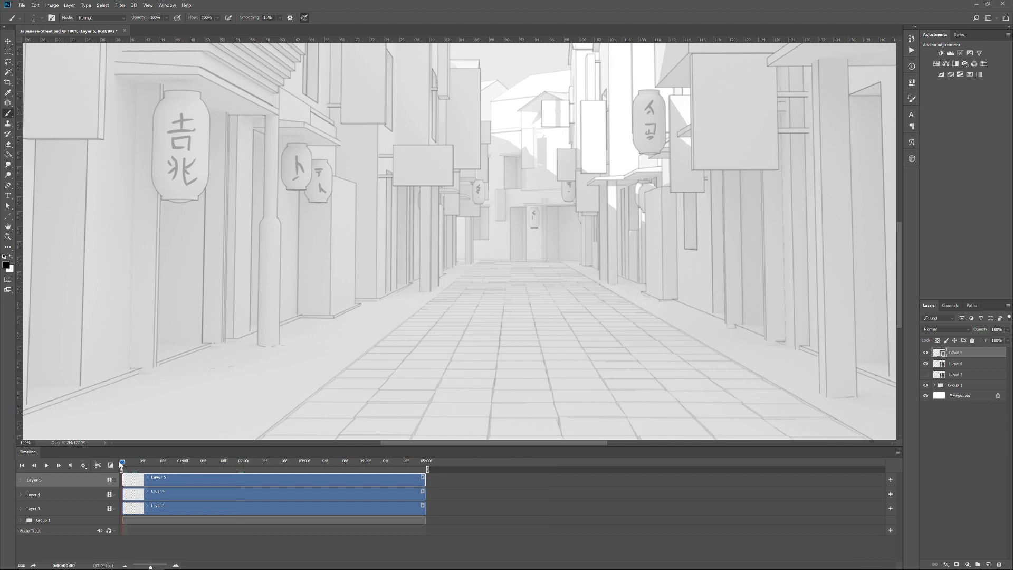
Turn on onion skins and sketch sweeping effect trails around the runner on Layer 5 at frames 4 and 5
mouse_move(121, 467)
left_mouse_down()
mouse_move(231, 463)
mouse_move(142, 463)
left_mouse_up()
key("ctrl+z")
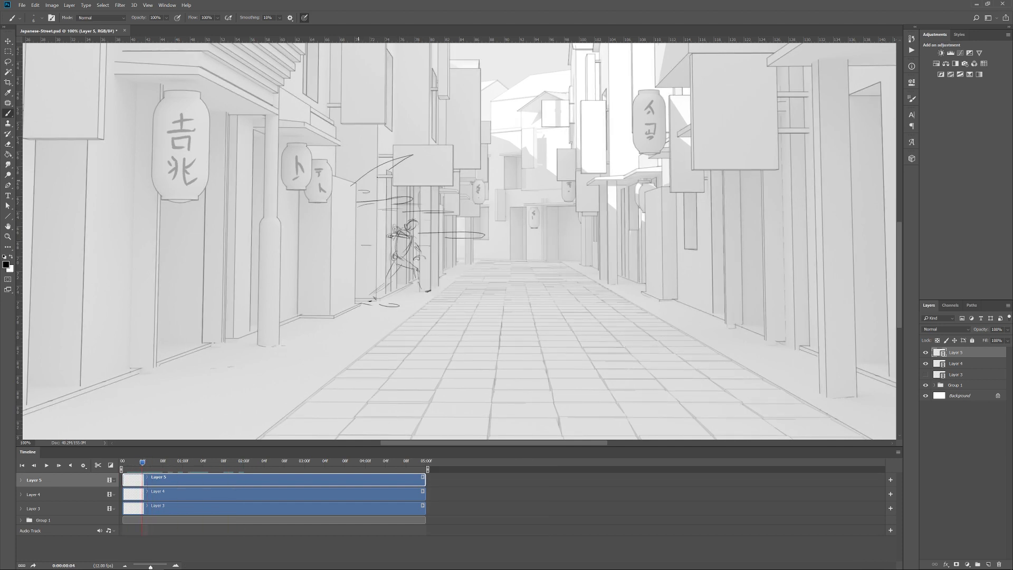
key("Left")
key("Right")
key("Right")
key("Left")
left_click(898, 452)
left_click(934, 386)
key("Right")
left_click_drag(350, 180, 419, 193)
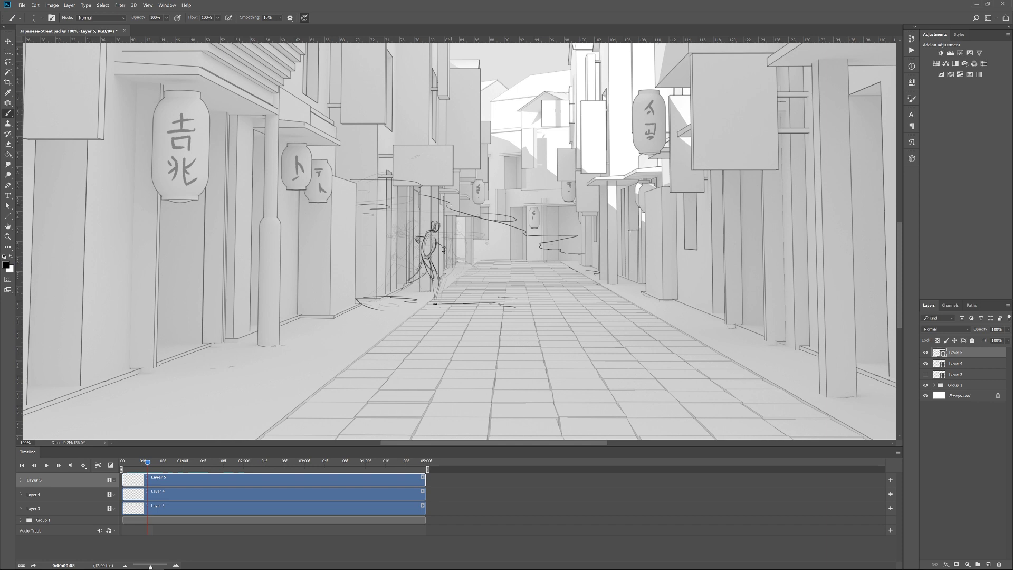
Extend the effect trails to the right of the runner at frame 5, flipping through neighbouring frames to compare
key("Right")
key("Right")
key("Right")
key("Left")
key("Left")
key("Left")
key("Left")
key("Left")
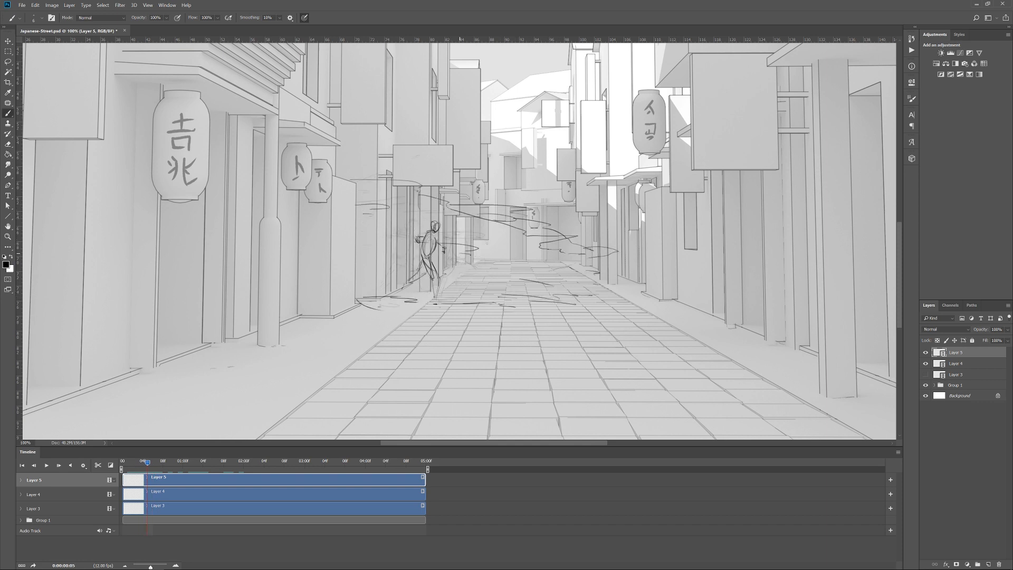
Sketch the effect trails reaching both sides of the street at frame 7
key("Right")
key("Right")
key("Left")
key("Right")
key("Right")
key("Right")
left_click_drag(358, 189, 409, 193)
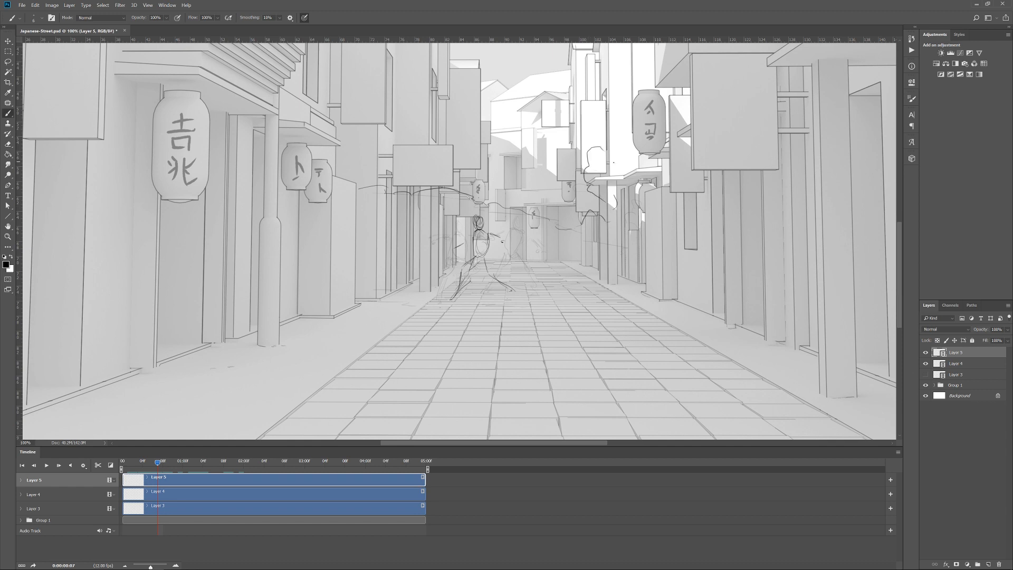
Sketch rounded, curling effect trails on both sides of the runner at frames 8 and 9
key("Right")
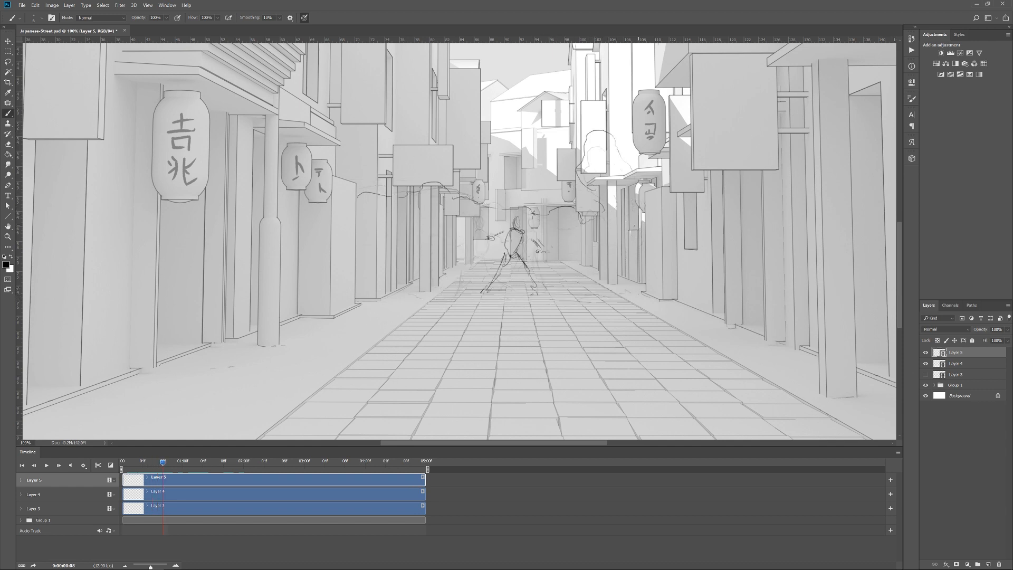
key("Right")
key("Right")
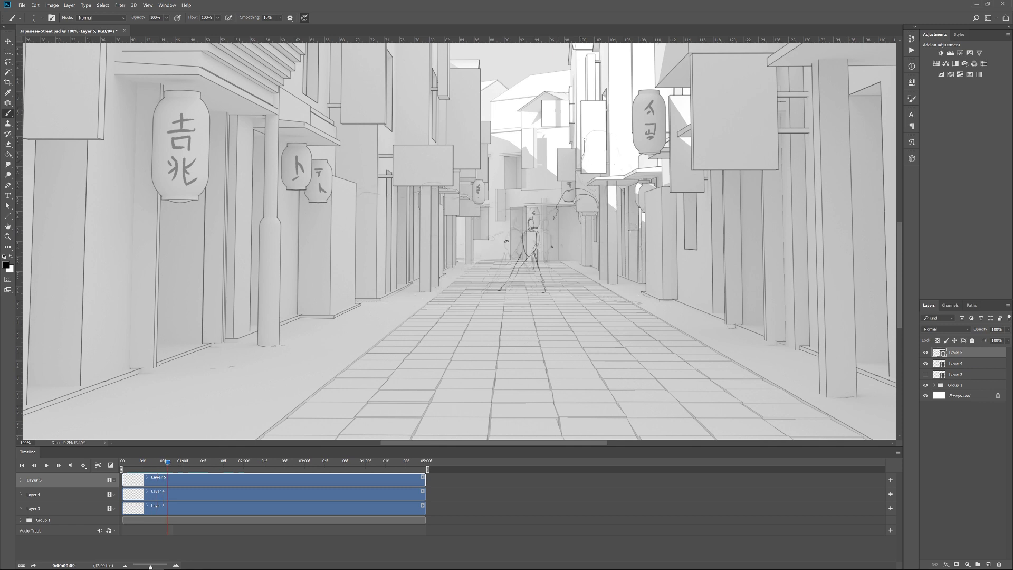
key("Right")
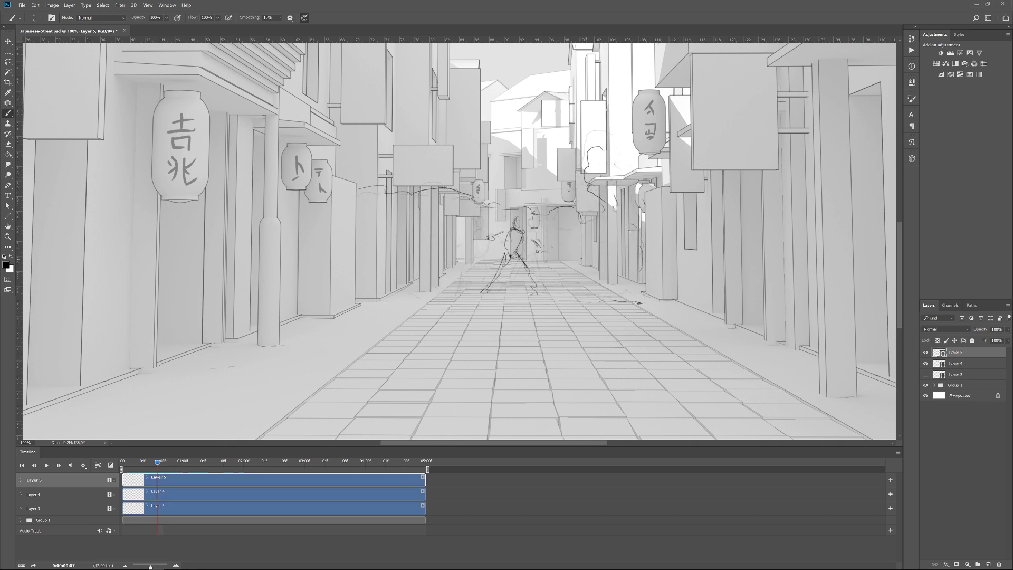
Continue the curling effect trails around the runner at frames 10 and 11
key("Right")
key("Left")
key("Right")
key("Right")
key("Left")
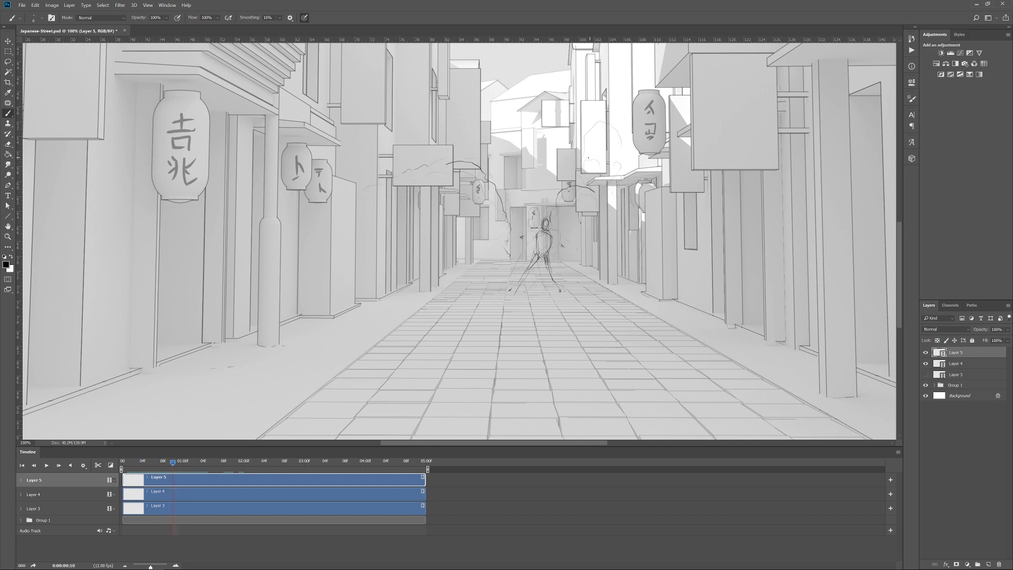
key("Right")
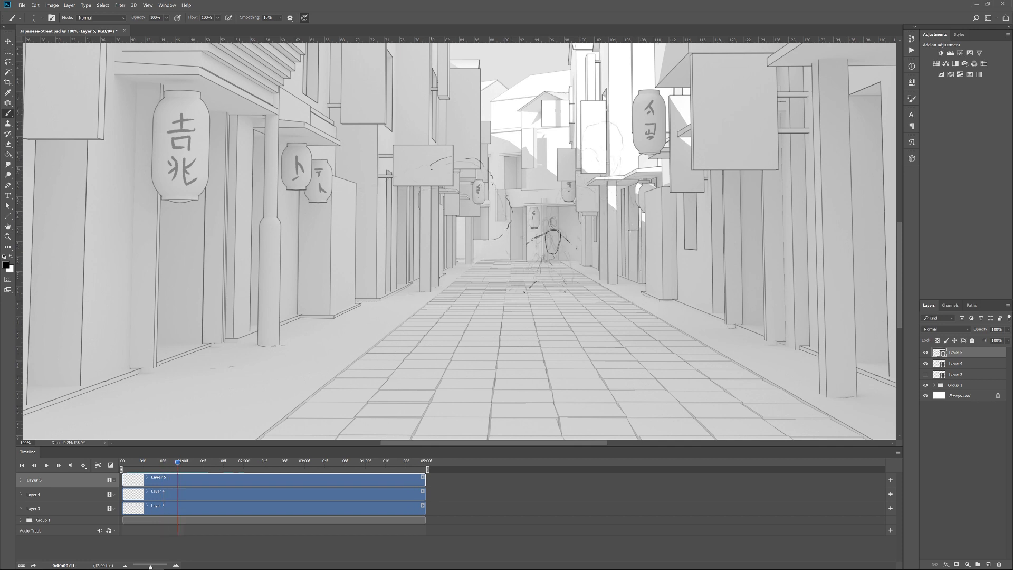
Carry the effect trails forward to frame 1:06, adding small curls at the base of the left wall
key("Right")
key("Right")
key("Left")
mouse_move(402, 275)
left_mouse_down()
mouse_move(408, 296)
mouse_move(377, 298)
left_mouse_up()
key("Right")
key("Left")
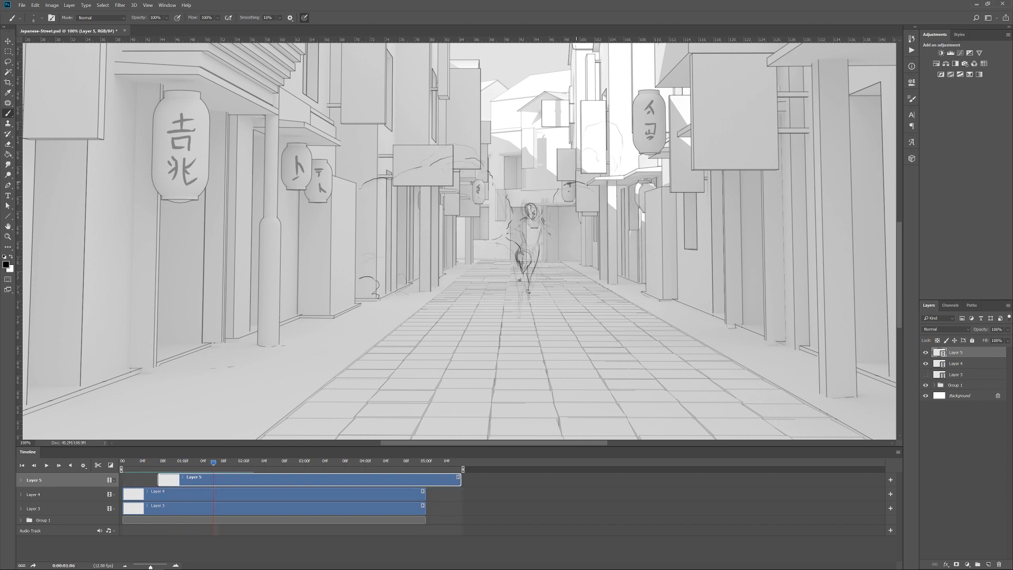
Draw a curling trail over the narrow white sign right of the runner at frame 1:06 and compare neighbouring frames
key("Left")
key("Right")
left_click_drag(586, 135, 625, 130)
key("Right")
key("Left")
key("Left")
key("Left")
key("Left")
key("Left")
key("Left")
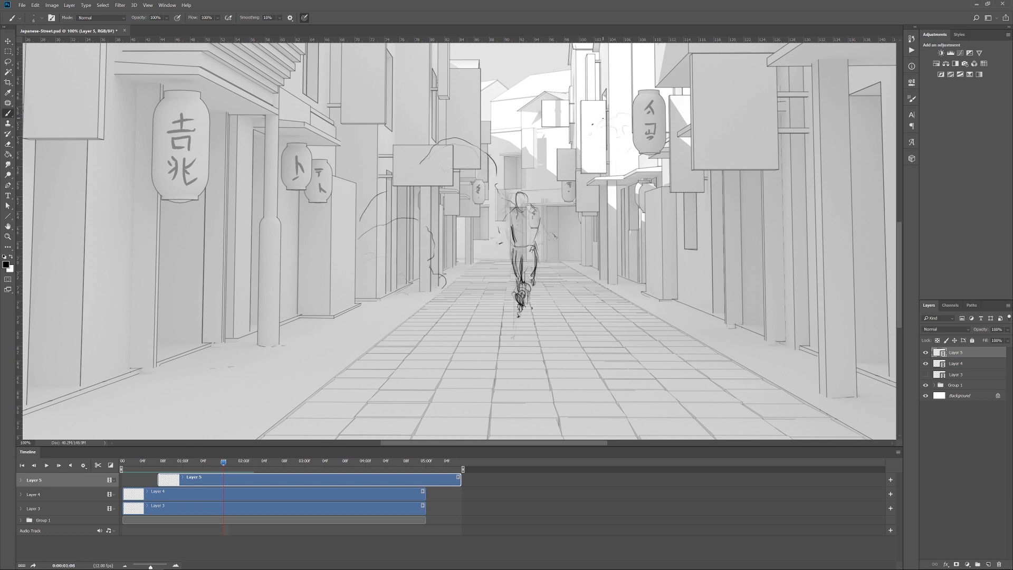
Sketch the effect trails between frames 1:01 and 1:05, from long sweeps to rounded curls beside the runner
key("Right")
key("Right")
key("Right")
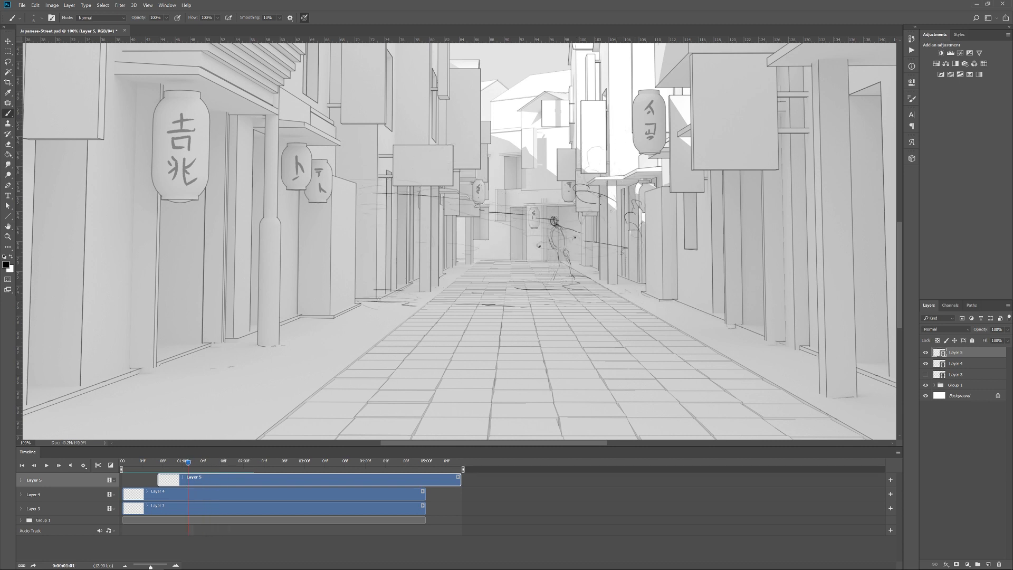
key("Right")
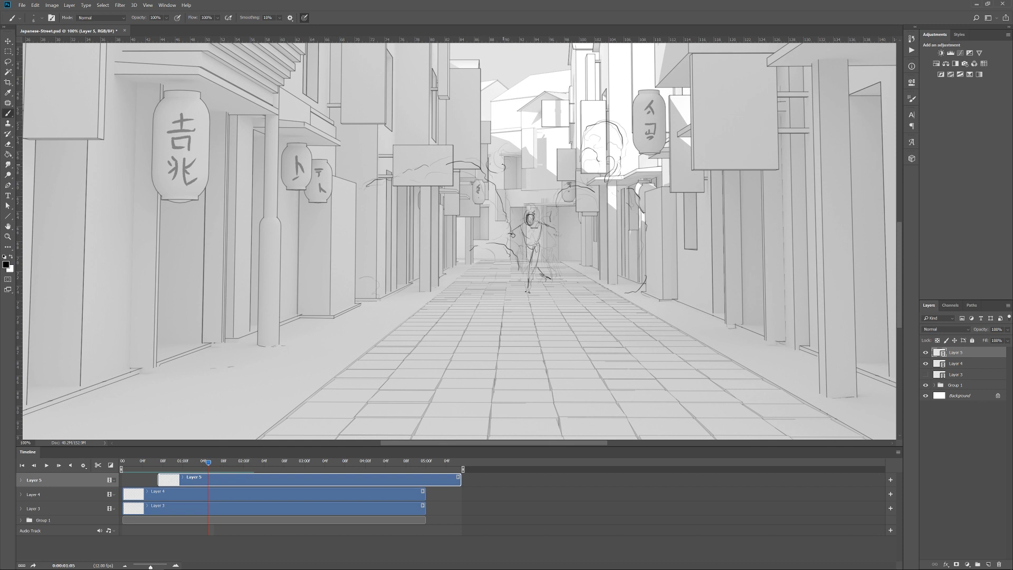
Sketch the curling effect trails on both sides of the runner up to frame 1:07
key("Right")
key("Right")
key("Right")
key("Right")
key("Right")
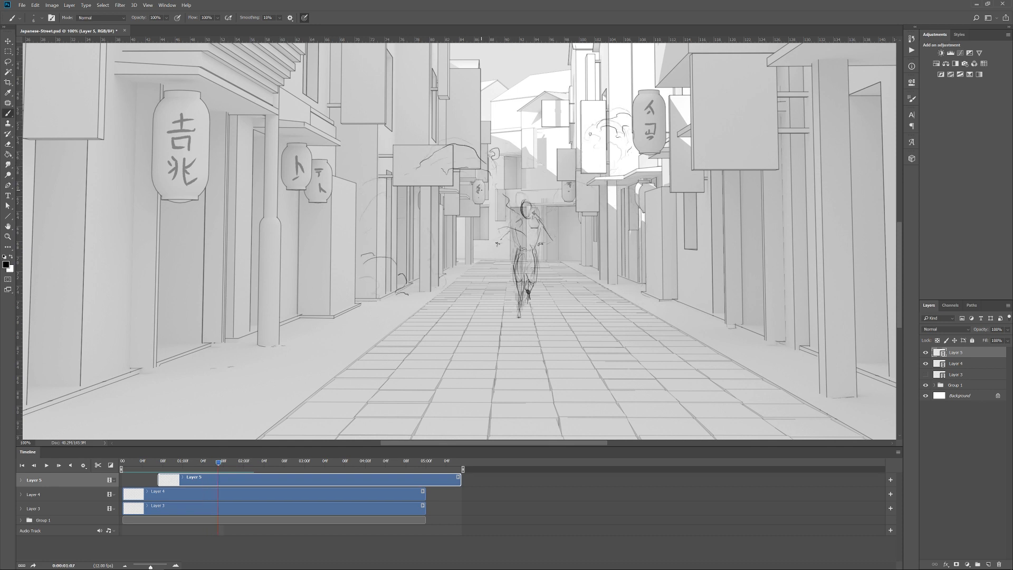
Add trail strokes over the left hanging sign at frame 1:07 and along the left wall two frames earlier
key("Left")
key("Left")
key("Left")
key("Left")
key("Left")
key("Right")
key("Right")
key("Right")
key("Right")
key("Right")
left_click_drag(422, 155, 437, 138)
key("Left")
key("Left")
mouse_move(373, 231)
left_mouse_down()
mouse_move(430, 202)
mouse_move(430, 240)
left_mouse_up()
Sketch looping trails along the left wall and above the runner's head at frame 1:09
key("Right")
key("Right")
key("r")
left_click_drag(402, 256, 409, 253)
left_click_drag(439, 238, 440, 274)
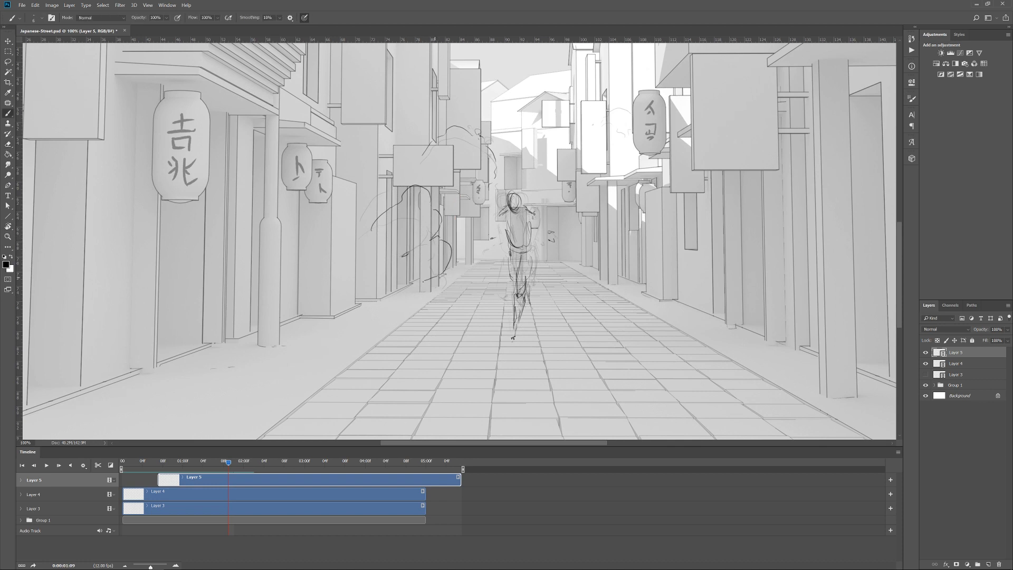
left_click_drag(367, 208, 383, 194)
left_click_drag(495, 177, 511, 191)
Flip back and forth through the frames around 1:06 to check the flow of the effect trails
key("Left")
key("Left")
key("Left")
key("Right")
key("Right")
key("Right")
key("Left")
key("Left")
key("Left")
key("Left")
key("Right")
key("Right")
key("Right")
key("Right")
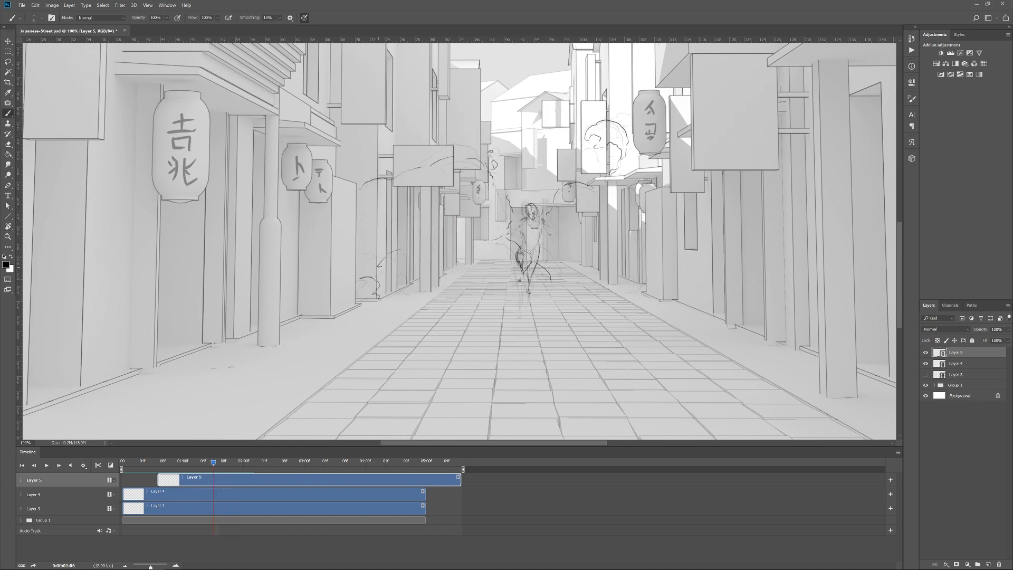
Add a short ground-level tendril beside the right wall before frame 1:06 and an arched trail right of the runner at frame 1:10
key("Left")
key("Left")
key("Left")
mouse_move(622, 293)
left_mouse_down()
mouse_move(649, 287)
mouse_move(635, 304)
mouse_move(631, 285)
left_mouse_up()
key("Left")
key("Right")
key("Right")
key("Right")
key("Right")
key("Right")
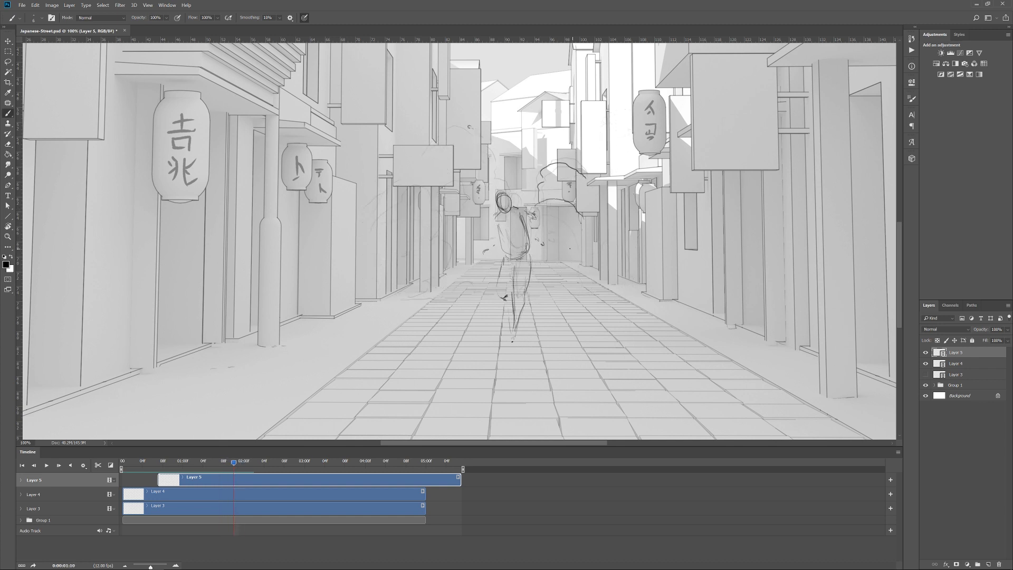
Sketch the right-hand arched trails at frames 1:11 and 2:01, comparing them with the neighbouring frames
key("Left")
key("Right")
key("Right")
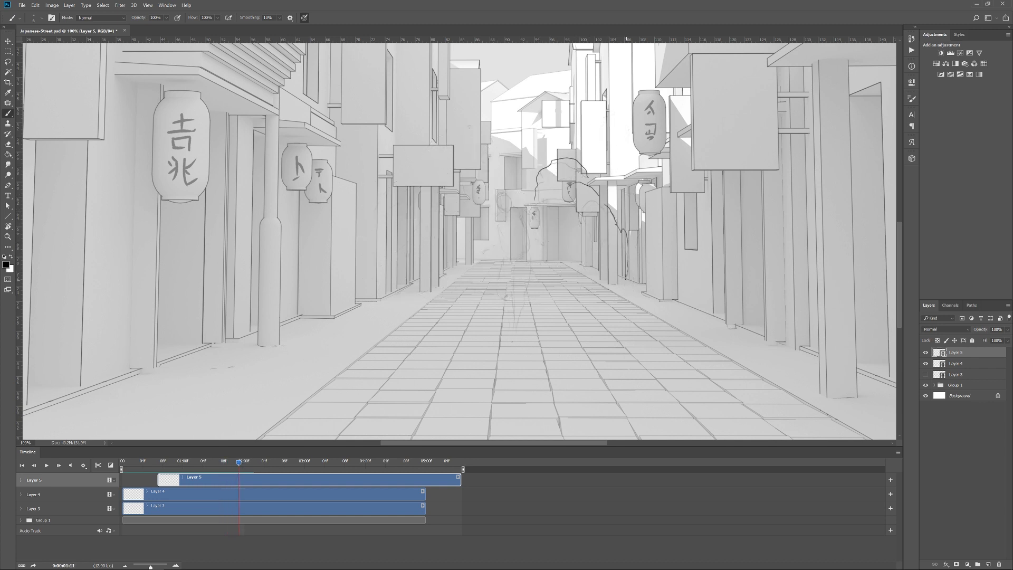
key("Right")
key("Left")
key("Left")
key("Left")
key("Right")
key("Right")
key("Right")
key("Right")
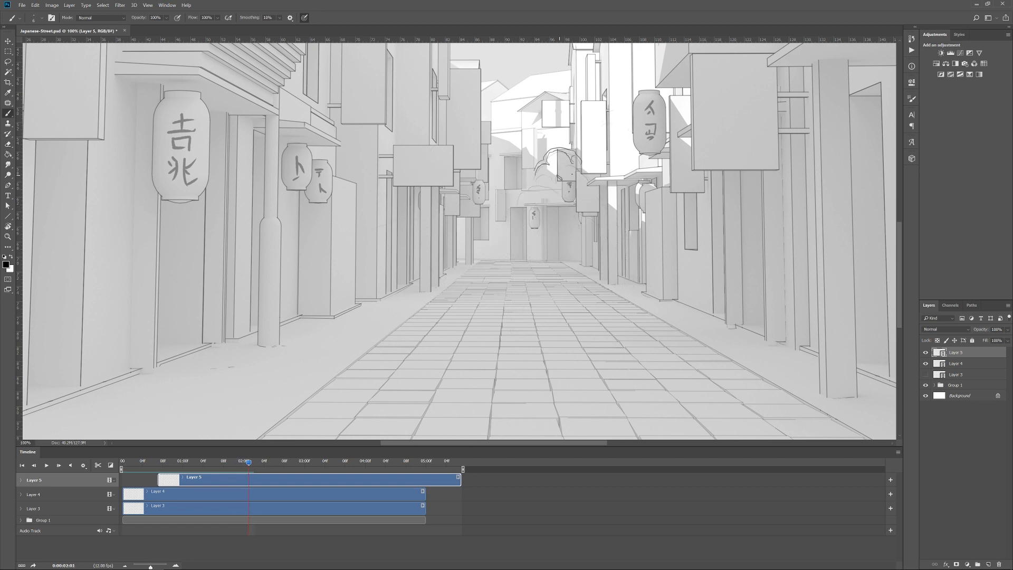
key("Right")
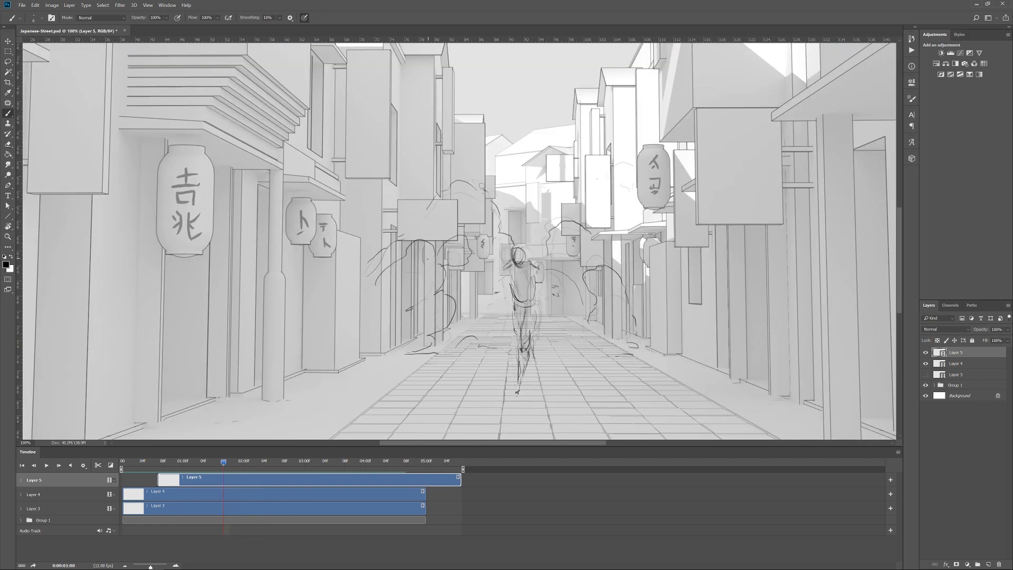
Draw arched trails across the left hanging sign towards the runner at frame 1:10
key("Left")
key("Left")
key("Right")
key("Right")
key("Right")
left_click_drag(364, 237, 403, 228)
left_click_drag(425, 207, 474, 182)
left_click_drag(486, 189, 509, 207)
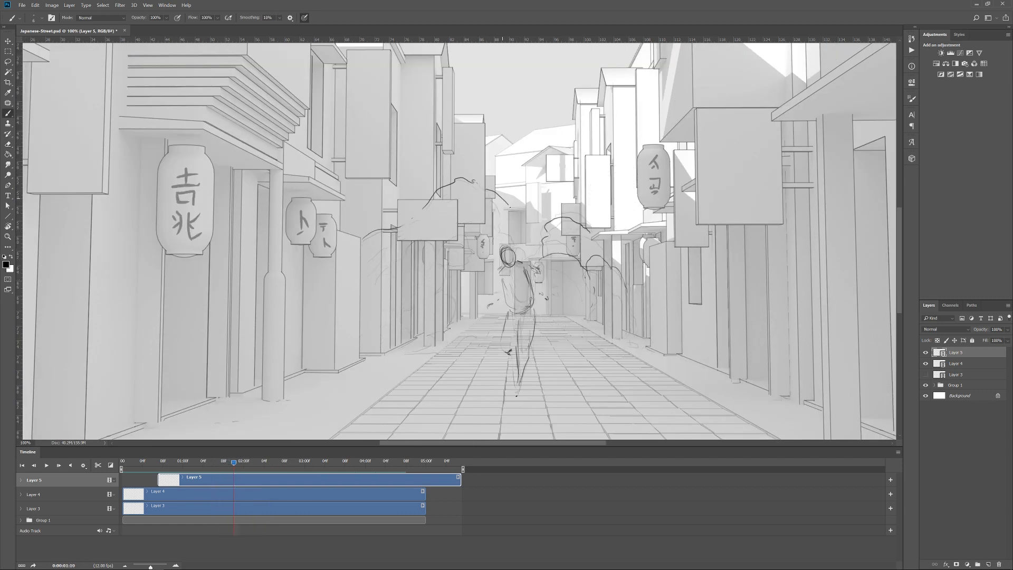
Add lower trail strokes along the left wall at frame 1:10, checking against the next frame
key("Right")
key("Left")
key("Right")
key("Left")
mouse_move(370, 277)
left_mouse_down()
mouse_move(422, 235)
mouse_move(465, 284)
left_mouse_up()
Draw the matching left-hand trails along the wall and hanging sign at frame 1:11
key("Left")
key("Right")
key("Right")
key("Right")
key("Left")
key("Right")
key("Left")
key("Right")
left_click_drag(371, 272, 424, 226)
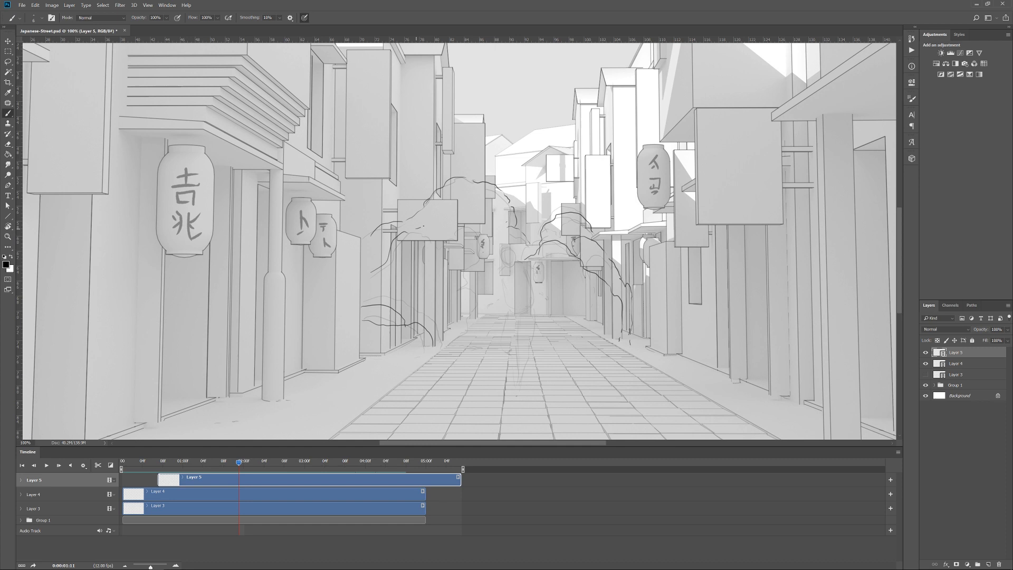
Add ground-level trail strokes on both sides of the runner's feet at frame 1:10 and complete the trails at 1:08
key("Left")
key("Left")
key("Left")
key("Left")
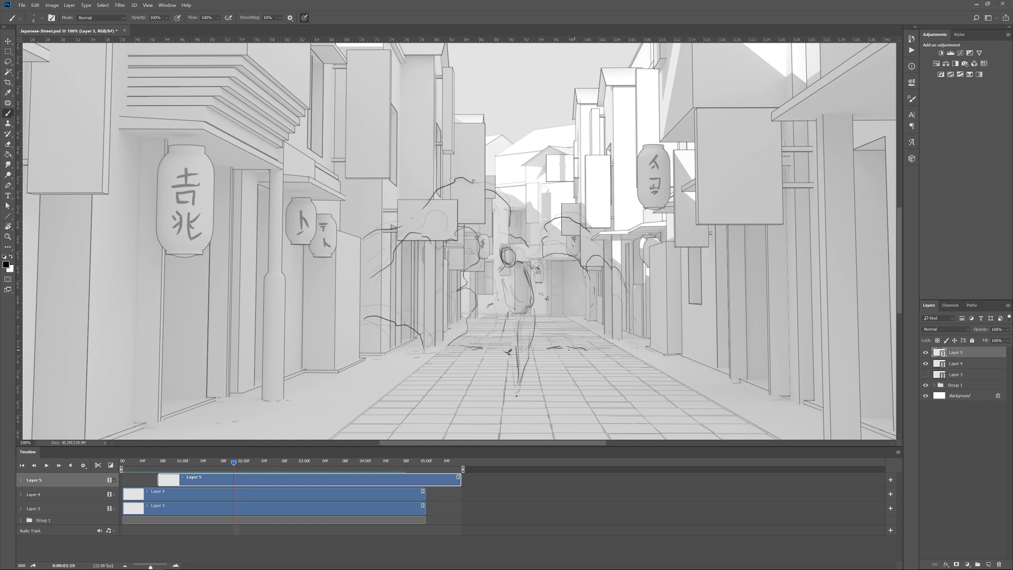
key("Right")
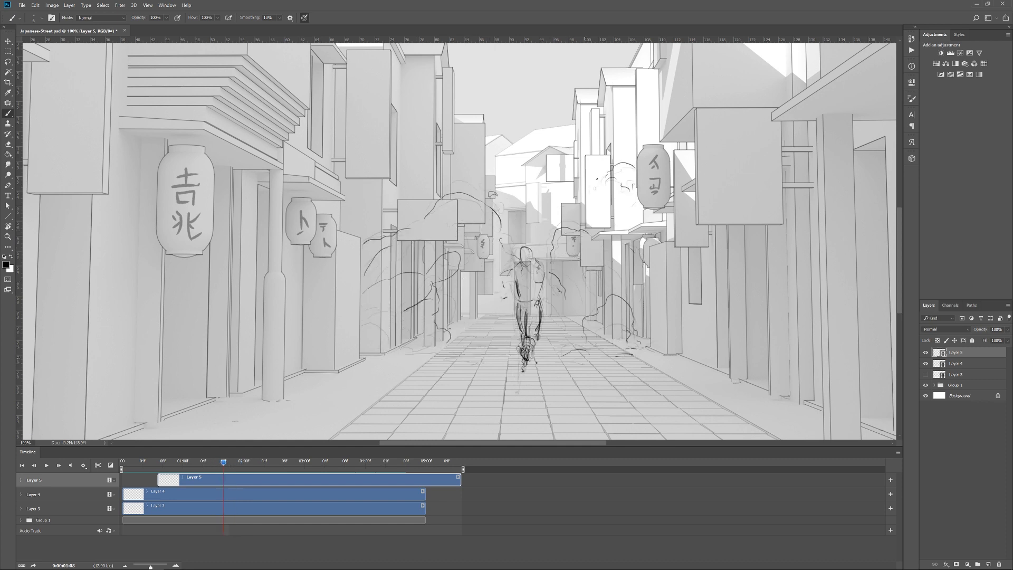
Step backward frame by frame from 1:08 past 1:03 to review the effect trails around the runner
key("Left")
key("Left")
key("Left")
key("Left")
key("Left")
key("Left")
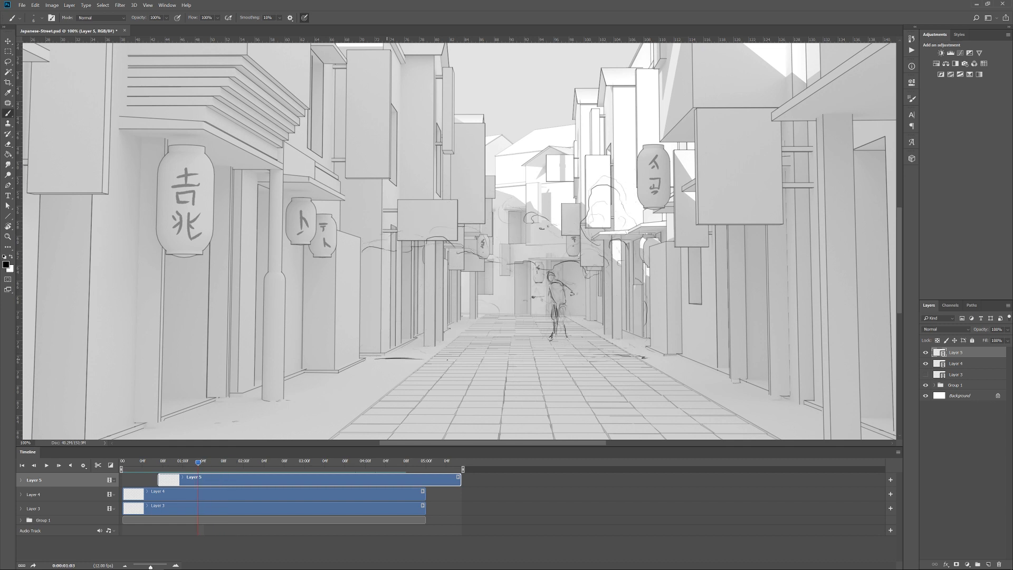
key("Left")
key("Left")
key("Left")
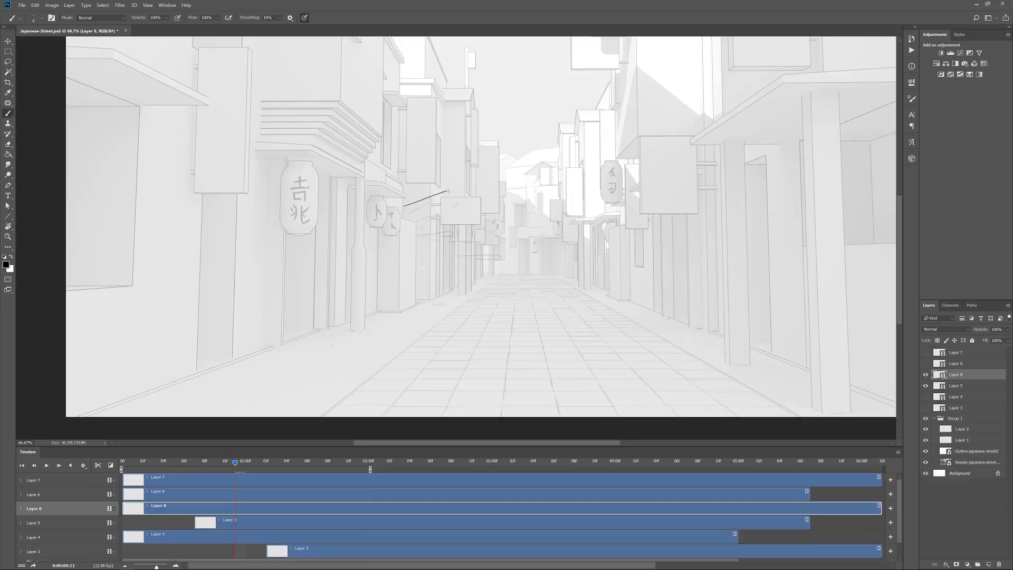
Finish the trail stroke near the left-hand buildings at frame 0:11 and draw wavy trails across the street at frame 1:00
left_click_drag(457, 228, 448, 254)
key("Right")
left_click(898, 452)
left_click(932, 387)
key("Left")
left_click(898, 452)
left_click(932, 387)
key("Right")
left_click_drag(416, 219, 540, 240)
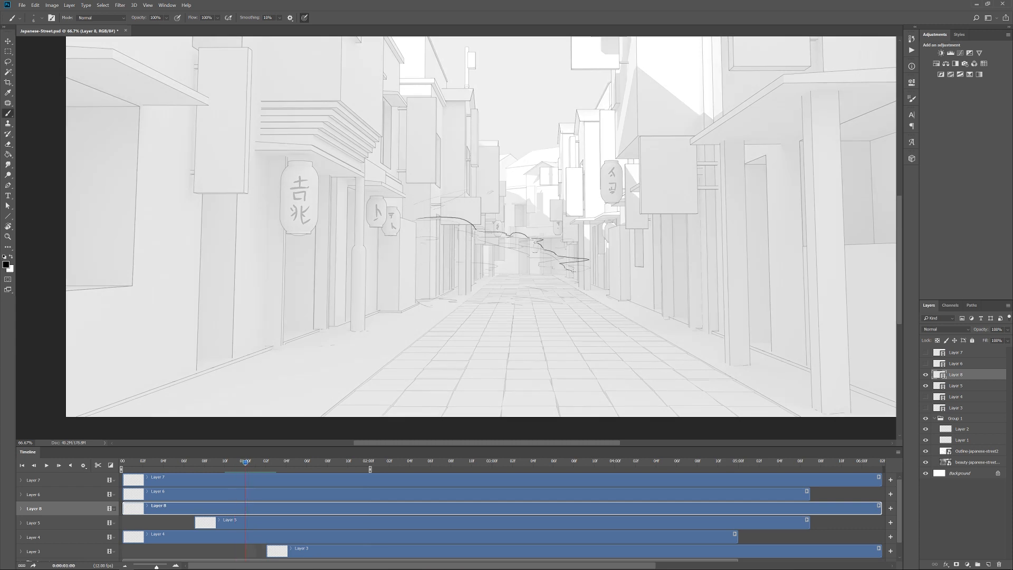
Step forward and backward through the frames around 1:01 to compare the trail drawings
key("Right")
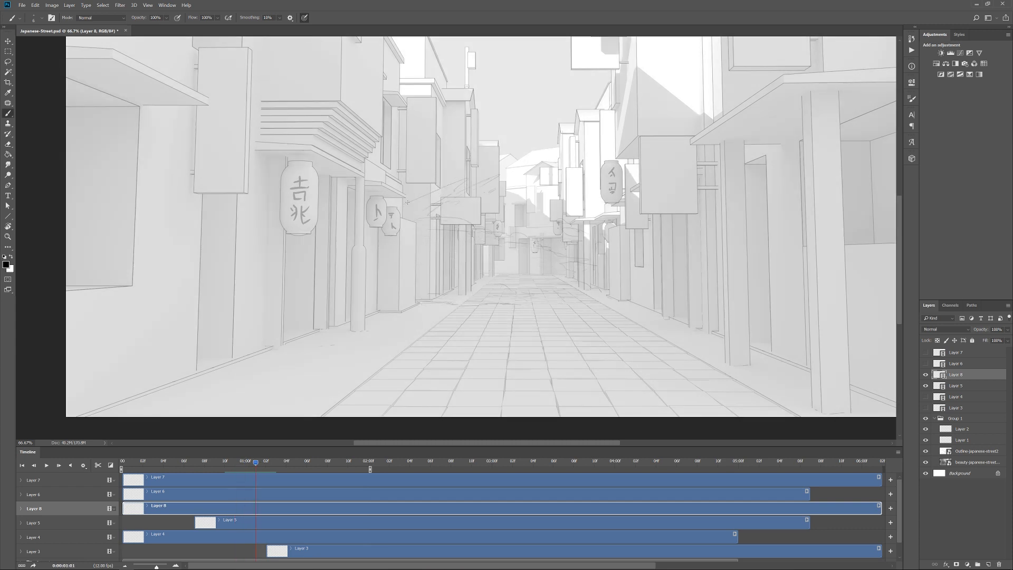
key("Right")
key("Right")
key("Left")
key("Left")
key("Left")
key("Left")
key("Left")
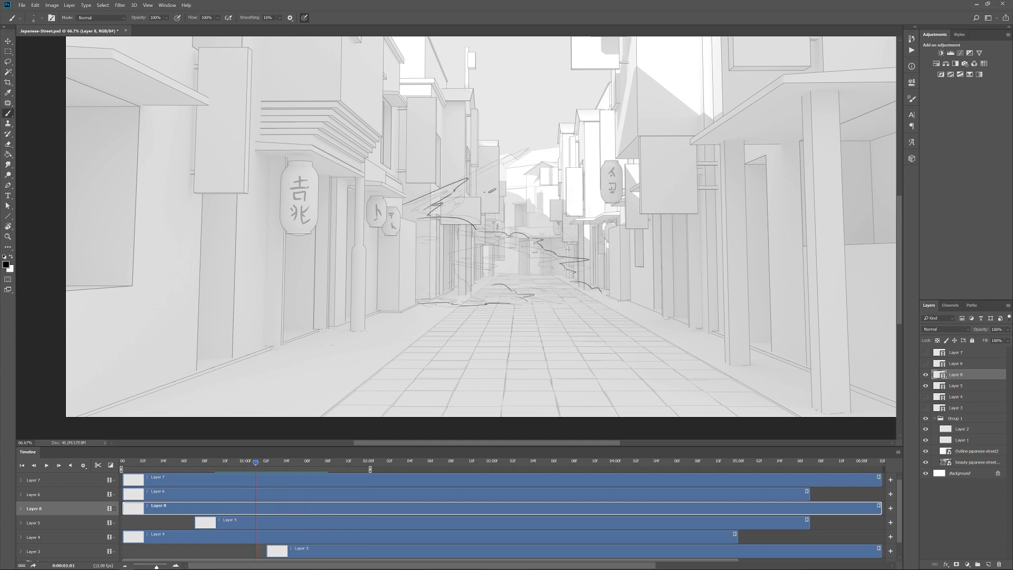
Add ground-level trail strokes on both sides of the street at frames 1:01 and 1:02
left_click_drag(559, 293, 522, 302)
key("Right")
left_click_drag(617, 307, 583, 306)
key("Left")
left_click_drag(506, 304, 469, 304)
key("Left")
key("Right")
key("Left")
key("Right")
Erase a piece of the trail in mid-street and draw a long wavy trail with curls by the right-hand buildings at frame 1:02
key("e")
left_click_drag(567, 242, 543, 239)
key("b")
key("Right")
key("Right")
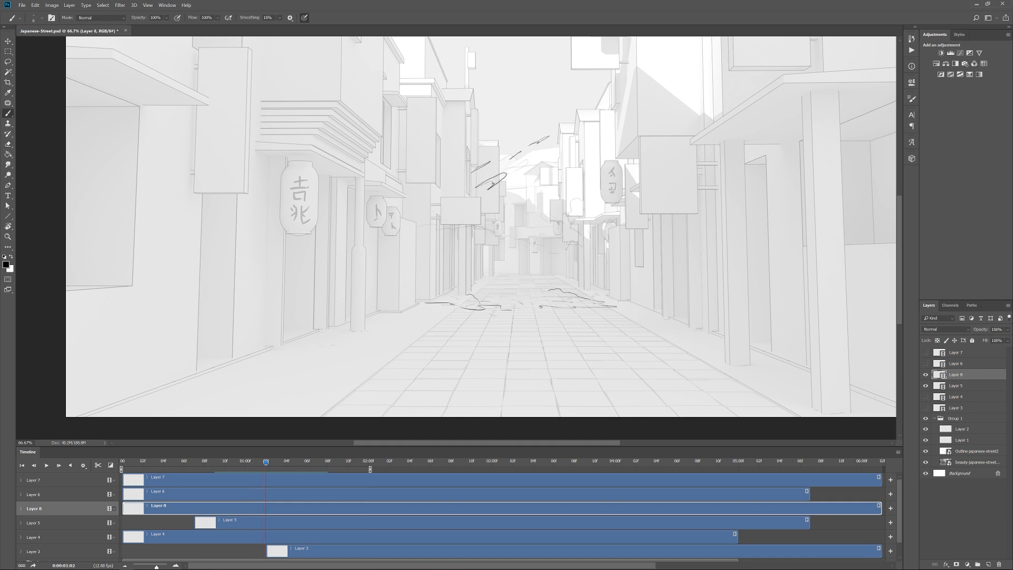
key("Left")
key("Left")
key("space")
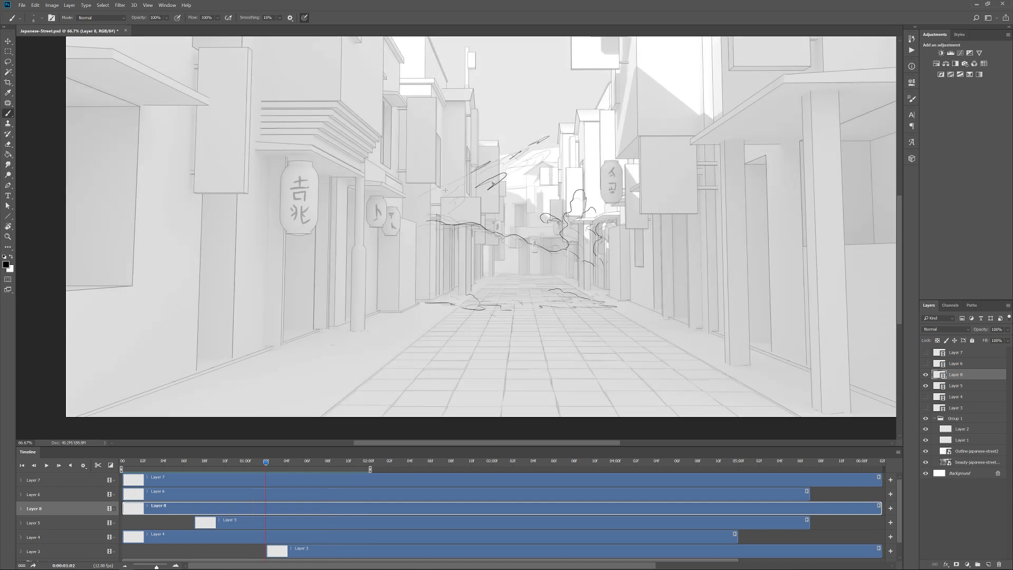
Draw arching trails across the street at frame 1:04 and curling, smoke-like trails with swirls on the right-hand buildings at frame 1:06
key("Right")
key("Right")
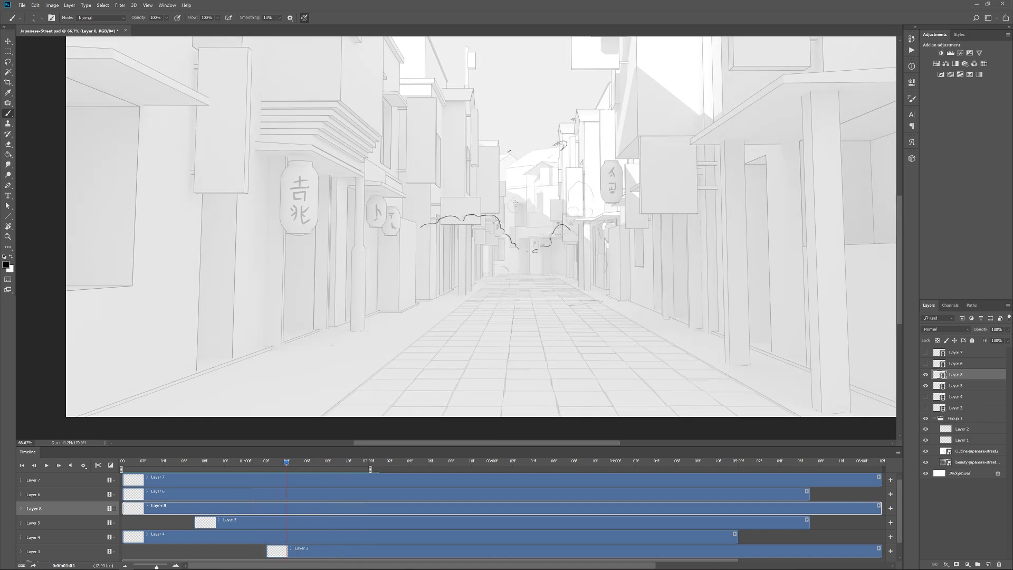
scroll(496, 199, "up", 1)
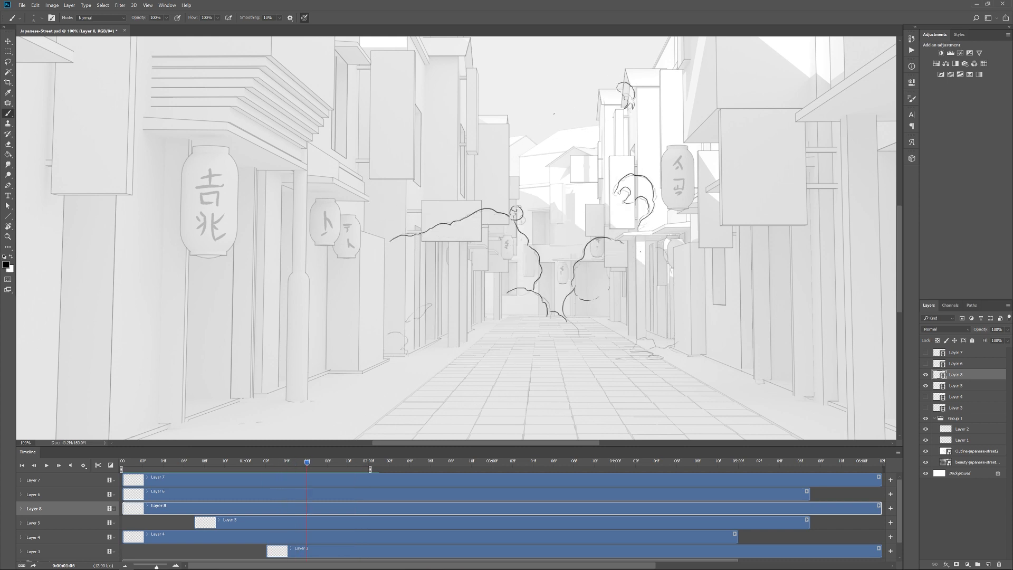
left_click(898, 452)
left_click(932, 355)
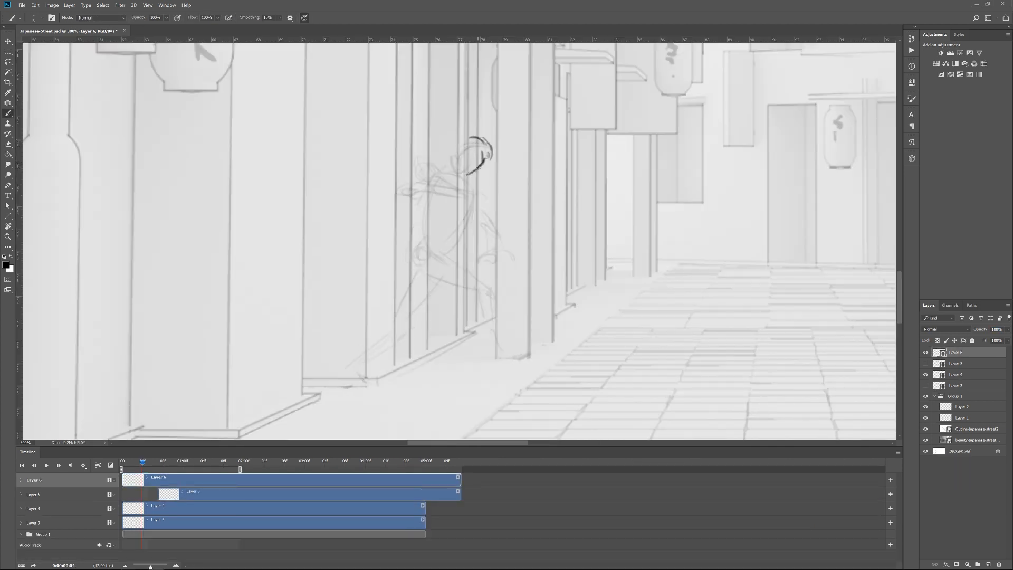
Draw the runner's head, torso and legs over the rough sketch at frame 0:04 on Layer 6
left_click_drag(463, 167, 468, 177)
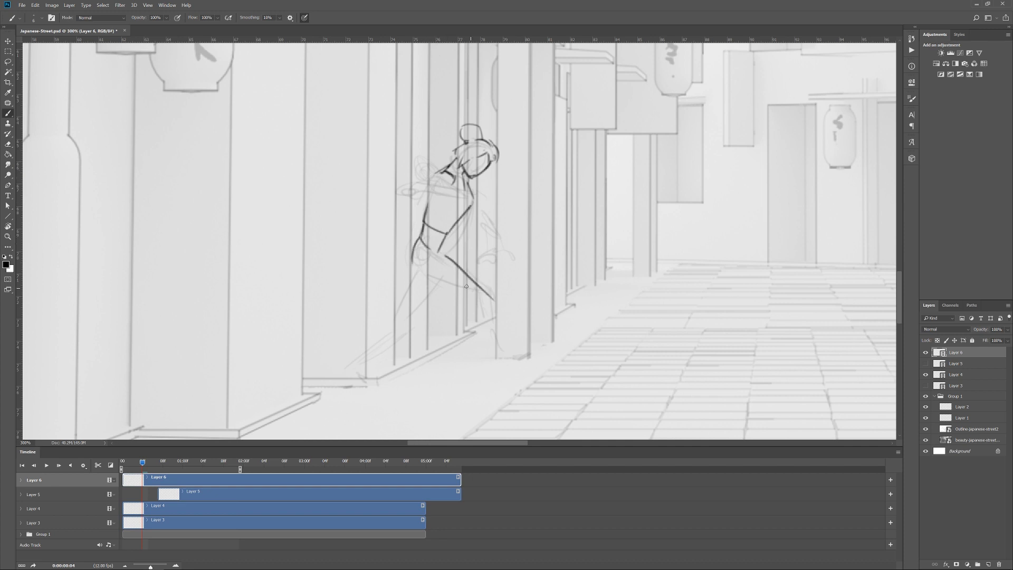
left_click_drag(503, 316, 523, 250)
left_click_drag(509, 229, 501, 278)
key("ctrl+z")
left_click_drag(500, 234, 498, 282)
left_click_drag(455, 217, 410, 250)
mouse_move(434, 199)
left_mouse_down()
mouse_move(388, 262)
mouse_move(373, 294)
left_mouse_up()
left_click_drag(410, 250, 377, 292)
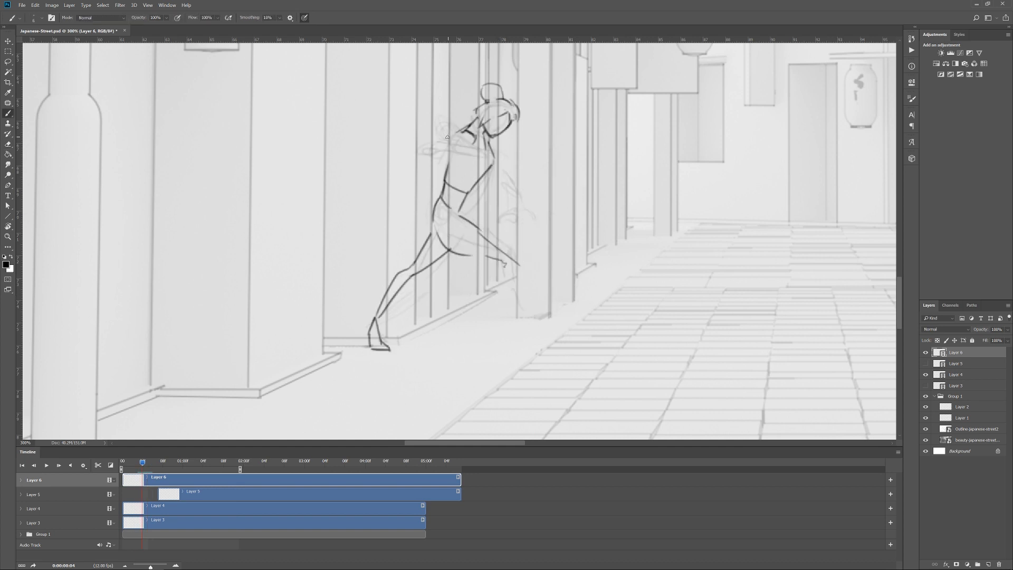
Work on the runner's shoulder and arms at frame 0:04, then erase overlapping thigh lines and draw the front leg down to the foot
left_click_drag(467, 131, 433, 148)
left_click_drag(497, 163, 514, 189)
key("ctrl+alt+z")
key("ctrl+alt+z")
key("e")
left_click_drag(465, 229, 489, 245)
key("b")
mouse_move(459, 221)
left_mouse_down()
mouse_move(495, 249)
mouse_move(534, 319)
mouse_move(548, 320)
left_mouse_up()
Check frame 0:04 against the preceding frame, undo the last strokes and redraw the runner's hair
left_click_drag(142, 463, 132, 465)
left_click(143, 463)
key("ctrl+alt+z")
key("ctrl+alt+z")
key("ctrl+alt+z")
key("ctrl+alt+z")
key("ctrl+alt+z")
key("ctrl+alt+z")
mouse_move(480, 111)
left_mouse_down()
mouse_move(510, 120)
mouse_move(488, 104)
left_mouse_up()
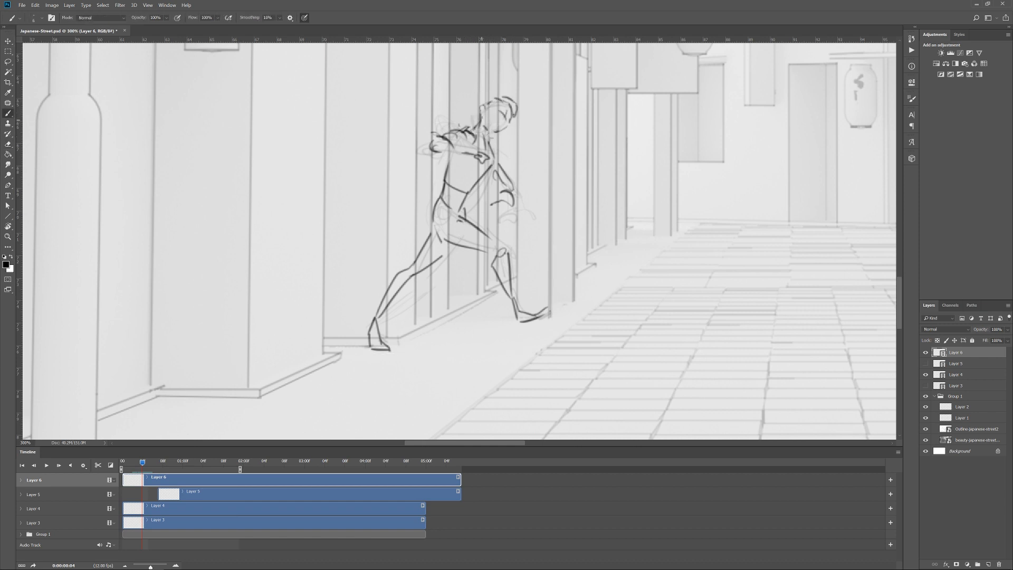
Outline the runner's head at frame 0:05, comparing it with frame 0:04
key("Right")
key("Left")
key("Right")
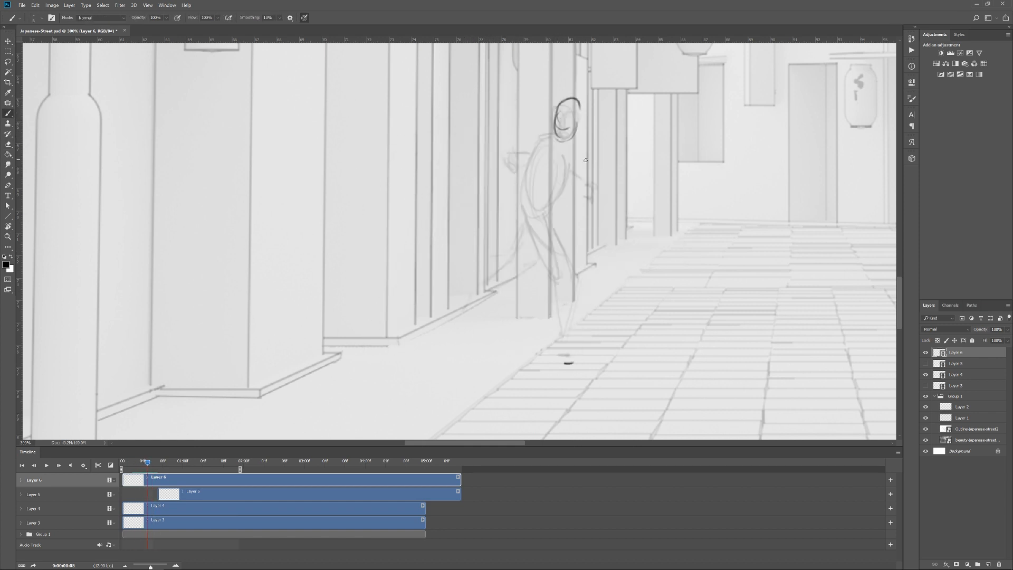
Draw the runner's shoulders, arms and shirt hem at frame 0:03, checking against frame 0:04
key("Left")
key("Left")
left_click_drag(406, 131, 422, 139)
left_click_drag(423, 141, 415, 153)
key("Right")
left_click_drag(438, 165, 406, 198)
key("Left")
left_click_drag(389, 147, 405, 146)
left_click_drag(439, 169, 460, 195)
Draw the runner's bent thigh and supporting lower leg at frame 0:03
key("Right")
key("Left")
mouse_move(387, 179)
left_mouse_down()
mouse_move(377, 191)
mouse_move(425, 238)
left_mouse_up()
left_click_drag(368, 214, 390, 244)
mouse_move(360, 277)
left_mouse_down()
mouse_move(421, 253)
mouse_move(376, 330)
left_mouse_up()
left_click_drag(384, 273, 373, 341)
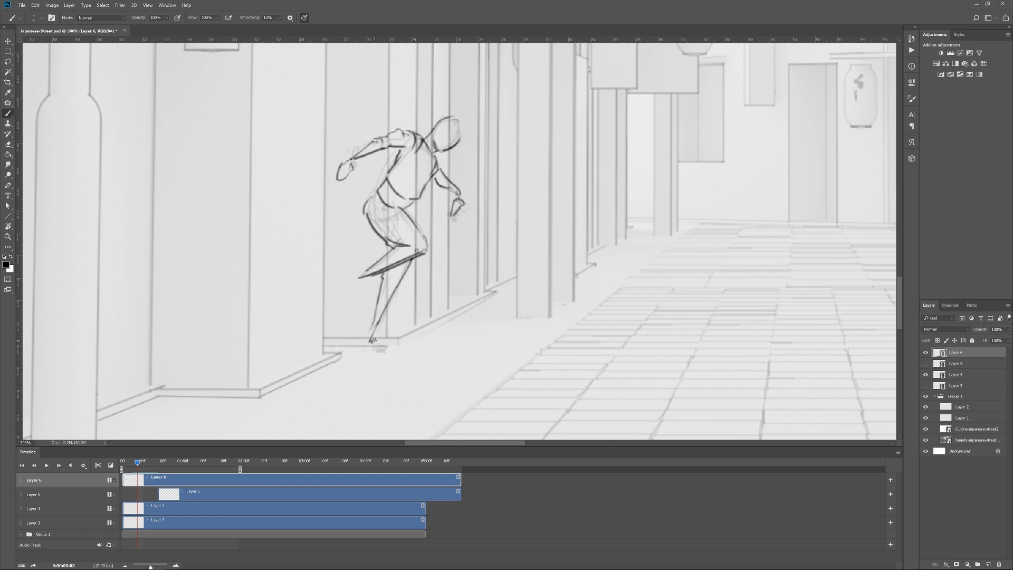
Add the hair bun at frame 0:04 and draw the trailing arm on the neighbouring earlier pose
key("Right")
key("Right")
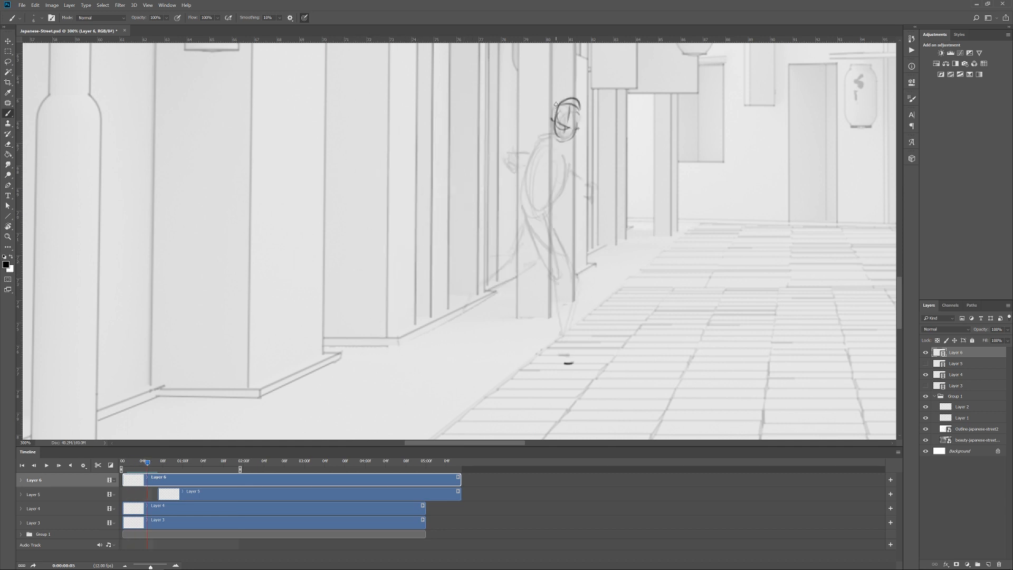
key("Left")
key("Left")
key("Left")
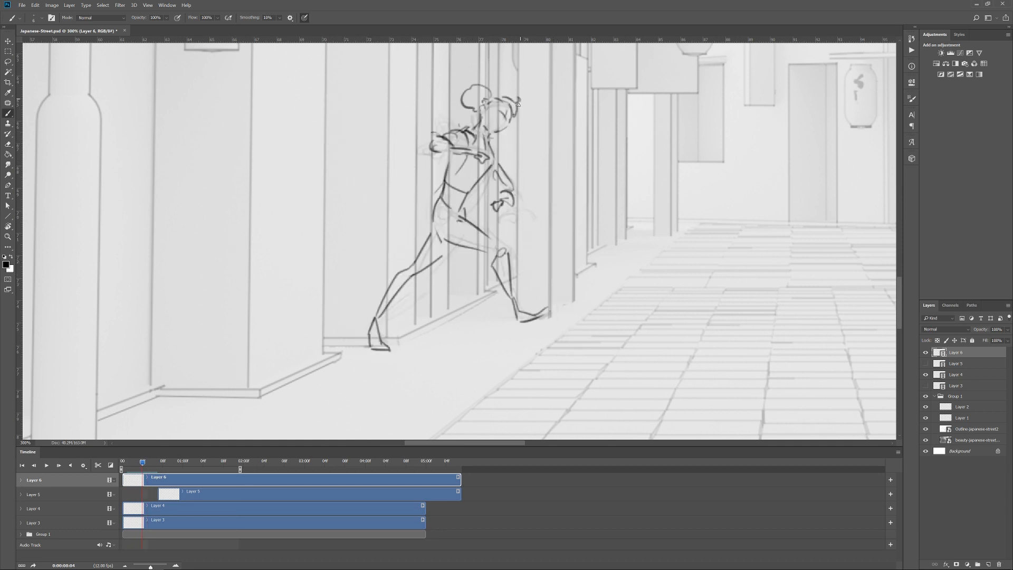
left_click_drag(328, 138, 334, 150)
mouse_move(333, 148)
left_mouse_down()
mouse_move(363, 181)
mouse_move(426, 164)
left_mouse_up()
Compare the poses around frame 0:04, then enlarge and reposition the runner's head at frame 0:05 with Free Transform
key("Right")
key("Left")
key("Left")
key("Right")
key("Left")
key("Right")
key("Right")
key("Right")
key("Right")
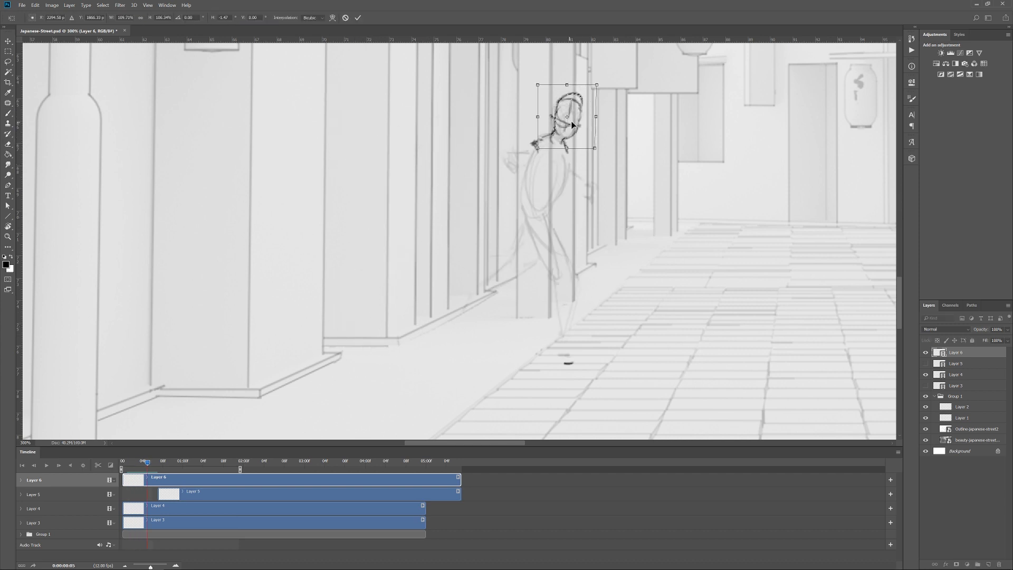
left_click_drag(567, 125, 580, 87)
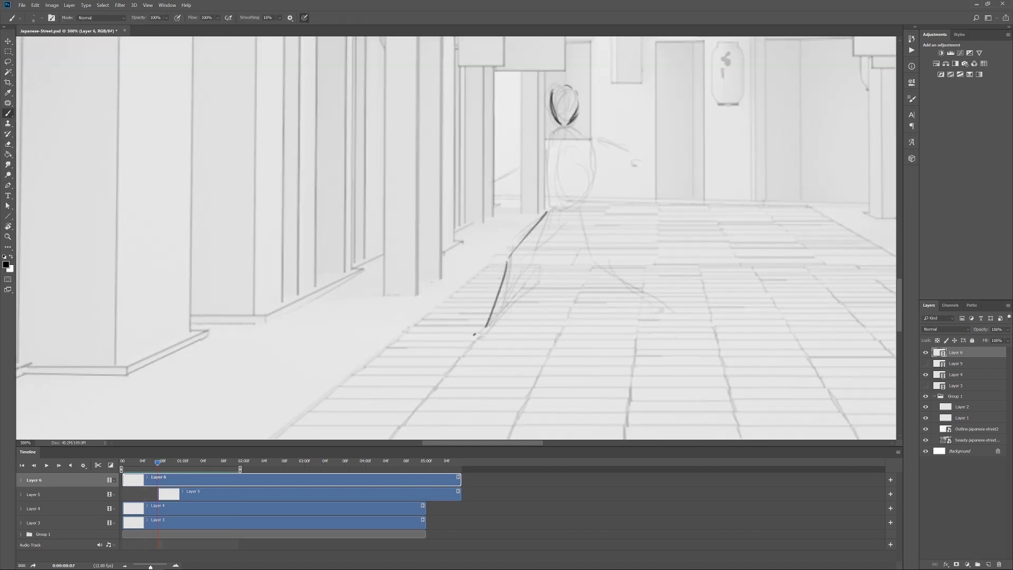
Draw the runner's arms, torso and legs over the rough sketch at frame 0:07
left_click_drag(586, 134, 624, 177)
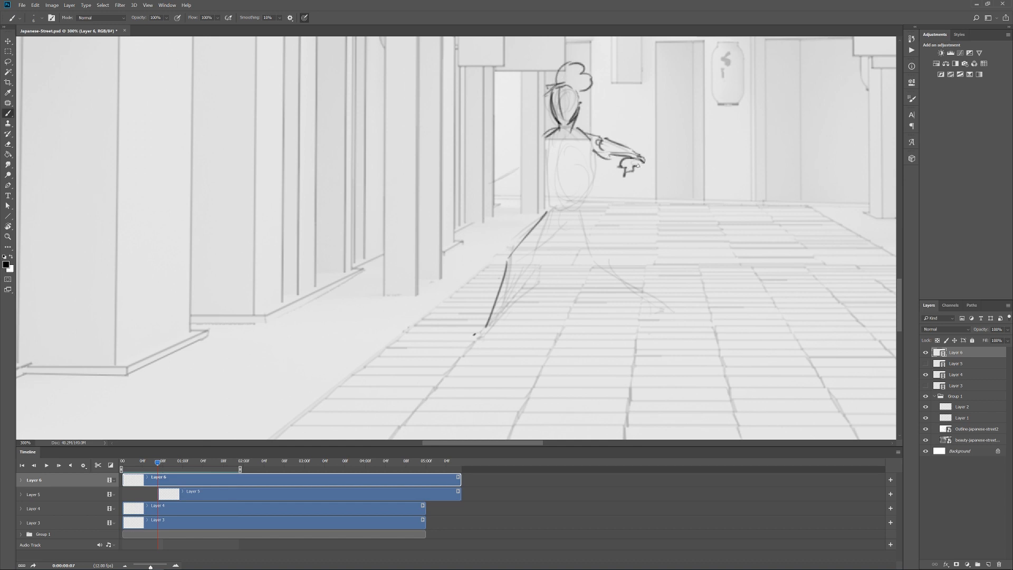
left_click_drag(482, 185, 527, 172)
left_click_drag(544, 148, 599, 255)
mouse_move(580, 276)
left_mouse_down()
mouse_move(639, 293)
mouse_move(673, 328)
left_mouse_up()
left_click_drag(569, 226, 495, 320)
mouse_move(461, 337)
left_mouse_down()
mouse_move(486, 328)
mouse_move(475, 333)
left_mouse_up()
Draw the runner's head, outstretched arms, torso and legs over the rough sketch at frame 0:08
key("Right")
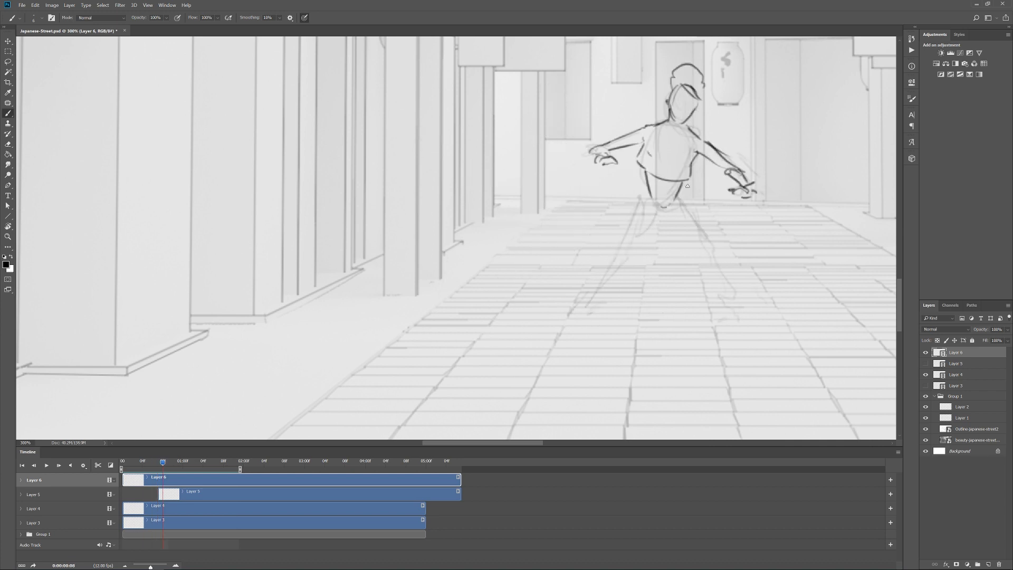
left_click_drag(621, 242, 590, 305)
left_click_drag(590, 306, 578, 329)
left_click_drag(627, 268, 593, 311)
left_click_drag(739, 274, 589, 219)
mouse_move(526, 180)
left_mouse_down()
mouse_move(556, 216)
mouse_move(573, 264)
left_mouse_up()
left_click_drag(573, 218, 576, 259)
Erase and redraw torso and leg strokes on the runner's pose around frame 0:08
key("Left")
key("e")
left_click_drag(554, 179, 572, 248)
key("b")
left_click_drag(542, 160, 588, 271)
key("ctrl+minus")
key("ctrl+minus")
key("ctrl+minus")
key("ctrl+plus")
key("ctrl+plus")
key("ctrl+plus")
key("e")
key("b")
Draw the runner's extended leg, from hip to foot, at frame 0:09
key("Right")
left_click_drag(547, 138, 495, 244)
left_click_drag(528, 211, 500, 274)
left_click_drag(525, 234, 508, 252)
key("Left")
key("Right")
Try a head stroke on the following frame, undo it, and add a head stroke a few frames further on
key("Right")
mouse_move(585, 94)
left_mouse_down()
mouse_move(582, 129)
mouse_move(601, 110)
mouse_move(614, 128)
left_mouse_up()
key("ctrl+z")
key("Right")
key("Right")
key("Right")
mouse_move(618, 84)
left_mouse_down()
mouse_move(622, 118)
mouse_move(606, 128)
left_mouse_up()
Step forward and backward through the running poses to review the motion around frame 0:09
key("Right")
key("Right")
key("Right")
key("Left")
key("Left")
key("Left")
key("Left")
key("Left")
key("Left")
key("Left")
key("Left")
key("Right")
key("Left")
key("Left")
key("Right")
key("Right")
Draw the runner's hair, waist and second leg over the rough sketch at frame 0:09
left_click_drag(550, 94, 520, 96)
left_click_drag(546, 89, 564, 110)
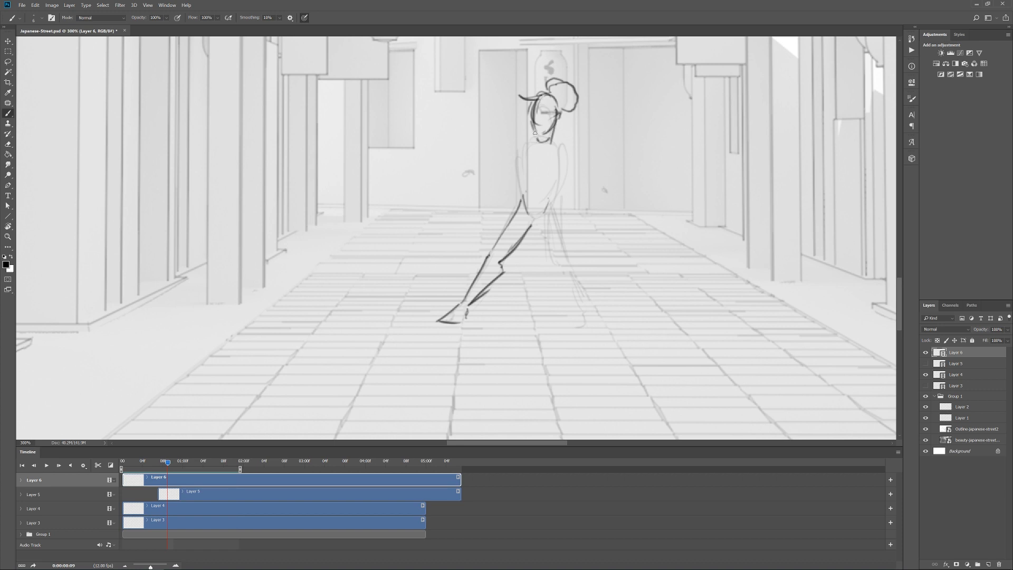
left_click_drag(556, 183, 542, 211)
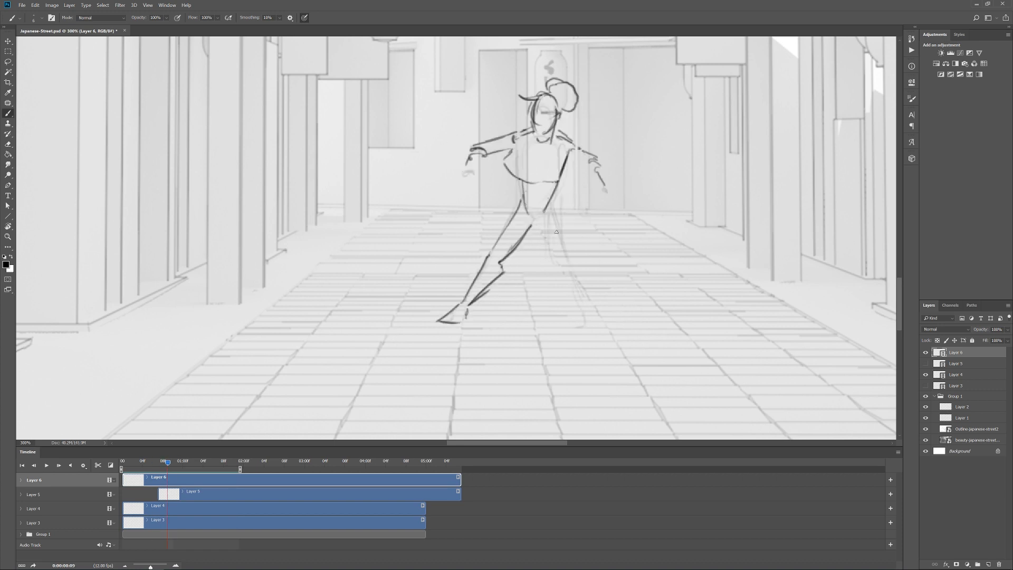
left_click_drag(539, 282, 573, 316)
Draw both of the runner's legs over the rough pose at frame 0:10
key("Right")
left_click_drag(587, 216, 590, 281)
left_click_drag(601, 268, 632, 311)
left_click_drag(576, 222, 586, 284)
key("Left")
key("Right")
mouse_move(559, 204)
left_mouse_down()
mouse_move(464, 328)
mouse_move(557, 203)
mouse_move(533, 312)
left_mouse_up()
Draw the runner's two striding legs and the trailing foot at frame 0:11
key("Right")
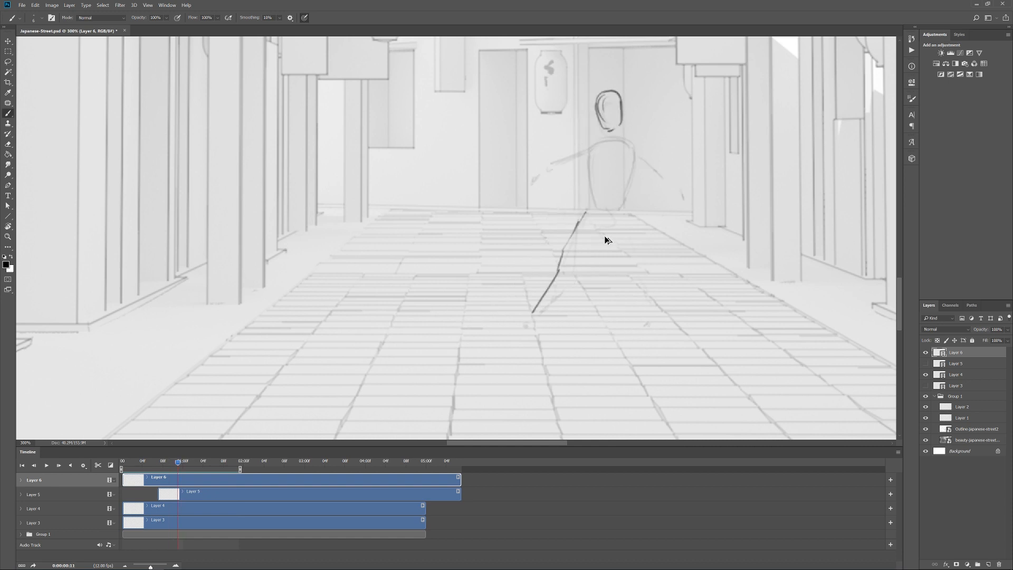
left_click_drag(565, 264, 540, 318)
mouse_move(606, 226)
left_mouse_down()
mouse_move(547, 316)
mouse_move(573, 283)
left_mouse_up()
mouse_move(614, 219)
left_mouse_down()
mouse_move(647, 270)
mouse_move(659, 331)
left_mouse_up()
left_click_drag(544, 316, 517, 328)
Step back and forth through the preceding frames to check how the leg motion flows up to frame 0:11
key("Left")
key("Left")
key("Left")
key("Left")
key("Left")
key("Right")
key("Right")
key("Right")
key("Right")
key("Right")
Draw the runner's bent leg and foot at frame 1:00, erasing and redrawing the lines around the ankle
key("Right")
left_click_drag(658, 209, 681, 269)
left_click_drag(645, 228, 675, 264)
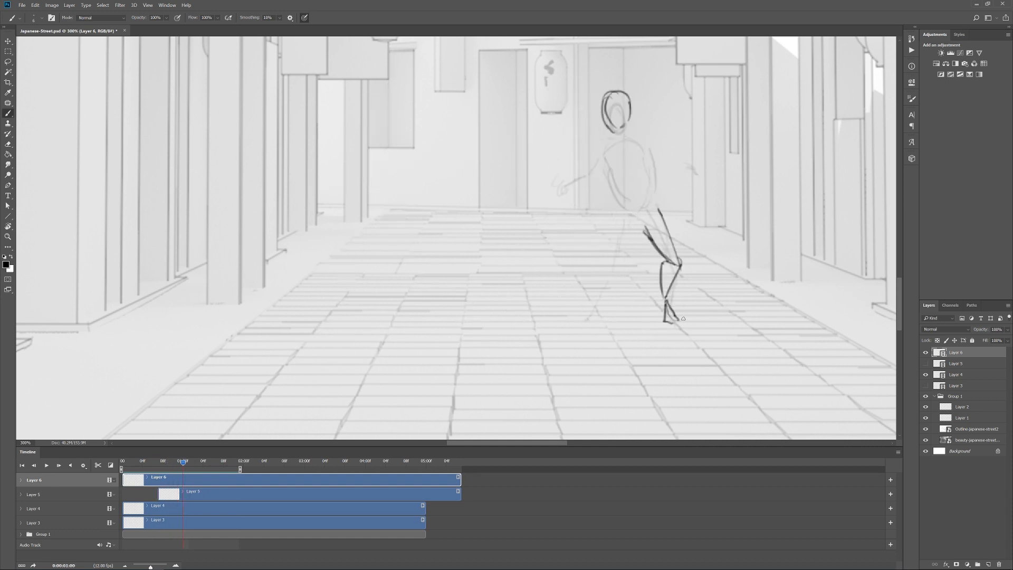
key("e")
left_click_drag(672, 322, 663, 297)
key("b")
left_click_drag(672, 287, 667, 307)
left_click_drag(667, 304, 677, 328)
key("Right")
left_click_drag(620, 207, 634, 232)
key("ctrl+alt+z")
key("ctrl+alt+z")
key("ctrl+alt+z")
Draw the lower part and foot of the runner's other leg at frame 1:00
left_click_drag(606, 272, 592, 316)
left_click_drag(592, 317, 571, 332)
left_click_drag(571, 332, 595, 325)
Draw the runner's thighs and lower legs over the rough pose at frame 1:01
key("Right")
left_click_drag(655, 258, 611, 318)
left_click_drag(678, 259, 666, 300)
key("Left")
key("Right")
left_click_drag(652, 227, 660, 239)
Step backward and forward through the running poses to examine the leg movement leading up to frame 1:01
key("Left")
key("Left")
key("Left")
key("Left")
key("Left")
key("Left")
key("Left")
key("Left")
key("Right")
key("Right")
key("Right")
key("Right")
key("Right")
key("Right")
key("Right")
key("Right")
Draw both of the runner's legs and feet at frame 1:02, comparing them with the previous pose
key("Right")
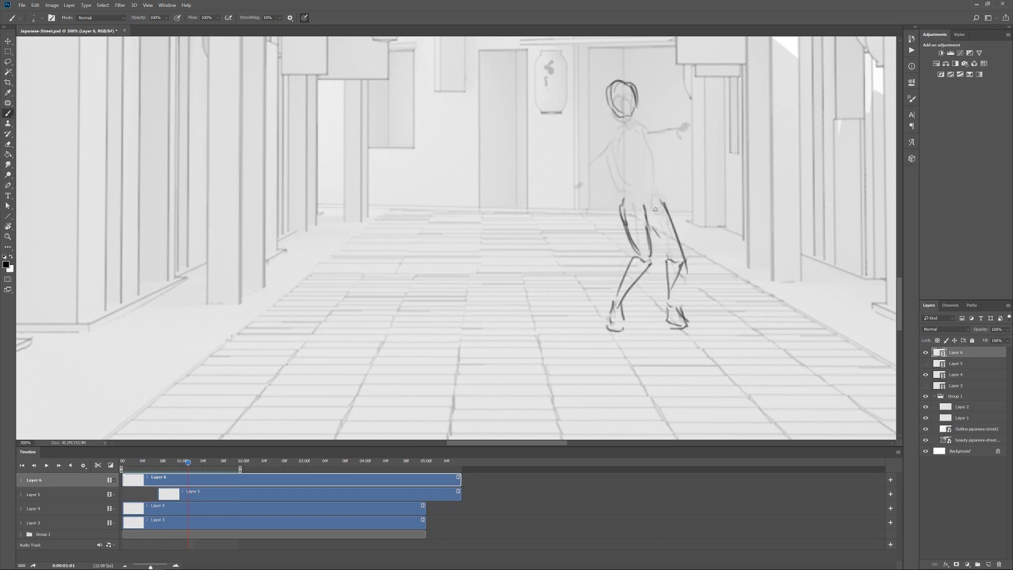
mouse_move(613, 208)
left_mouse_down()
mouse_move(631, 267)
mouse_move(613, 312)
left_mouse_up()
left_click_drag(613, 315, 625, 333)
key("Left")
key("Right")
left_click_drag(653, 205, 679, 271)
left_click_drag(662, 275, 677, 318)
left_click_drag(683, 316, 692, 333)
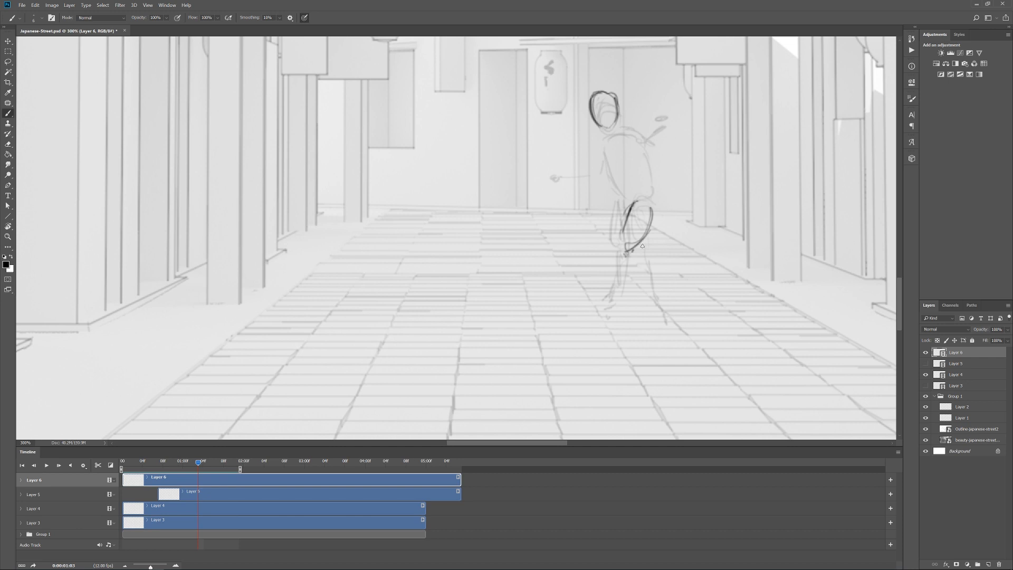
Draw the runner's lower legs and foot over the rough pose at frame 1:03
left_click_drag(626, 254, 660, 297)
left_click_drag(618, 272, 612, 328)
left_click_drag(631, 269, 621, 315)
left_click_drag(621, 318, 608, 338)
Review the run cycle frame by frame to check the motion of the newly drawn legs
key("Left")
key("Left")
key("ctrl+minus")
key("Left")
key("Left")
key("Left")
key("Left")
key("Right")
key("Right")
key("Right")
key("Left")
key("Left")
key("Left")
key("Left")
key("Right")
key("Right")
key("Right")
key("Right")
key("Right")
key("Right")
key("ctrl+plus")
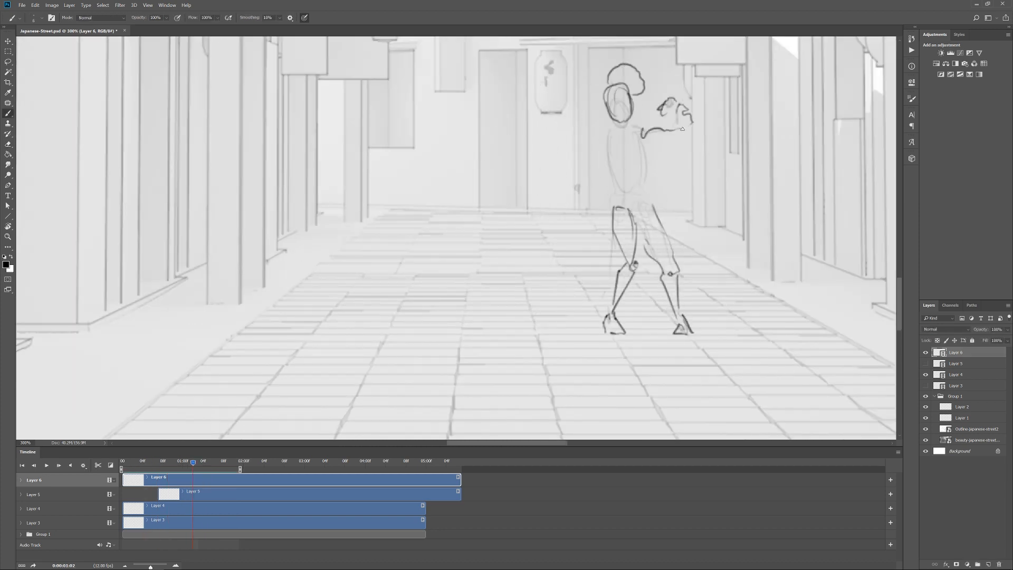
Draw the runner's neck and shoulder lines at frame 0:11
key("Left")
key("Left")
key("Left")
key("Left")
left_click_drag(606, 132, 602, 141)
left_click_drag(623, 135, 641, 143)
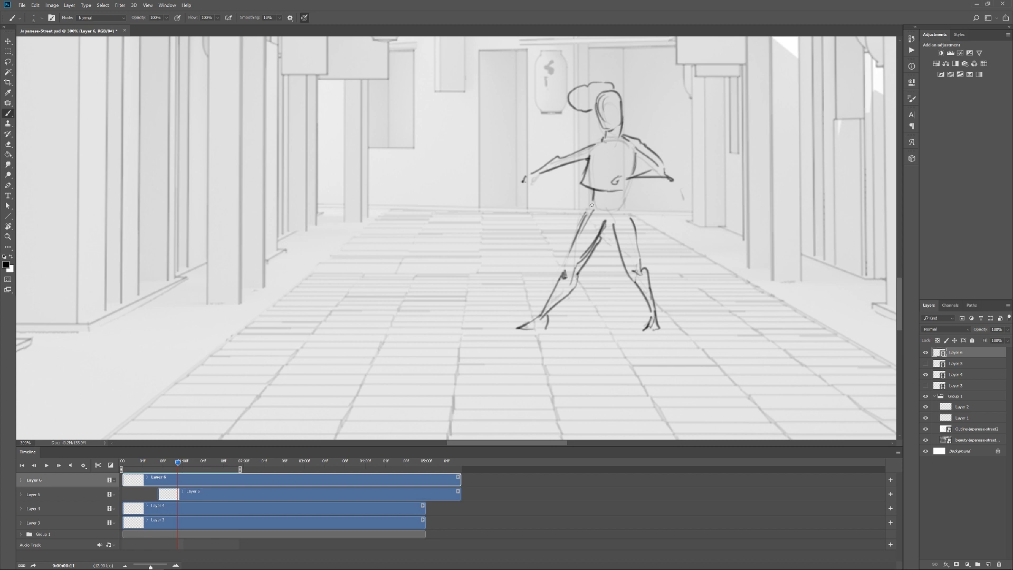
key("Right")
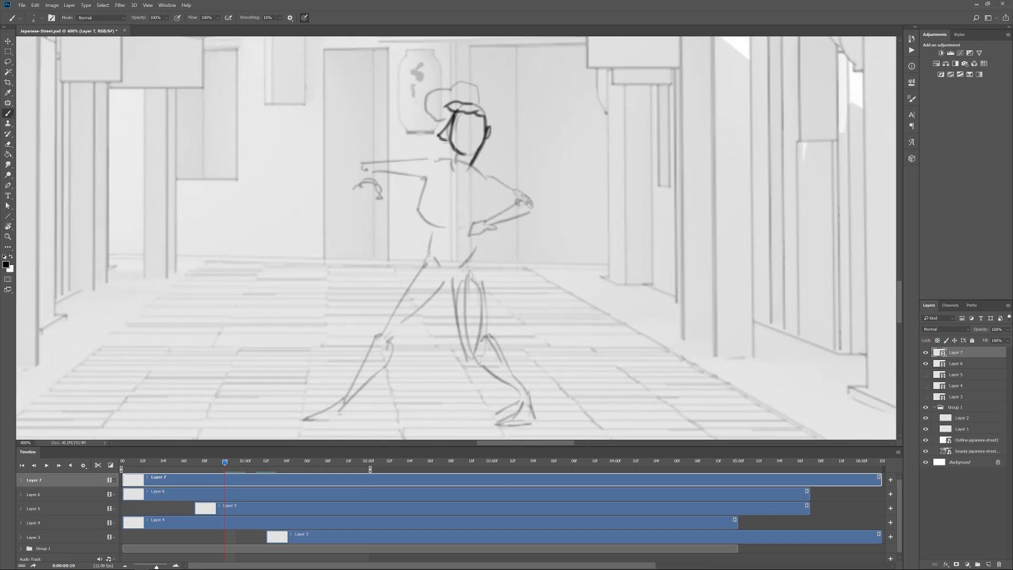
Undo the last hairline strokes on Layer 7 at frame 0:10 and draw the runner's hair outline again
key("ctrl+z")
key("ctrl+z")
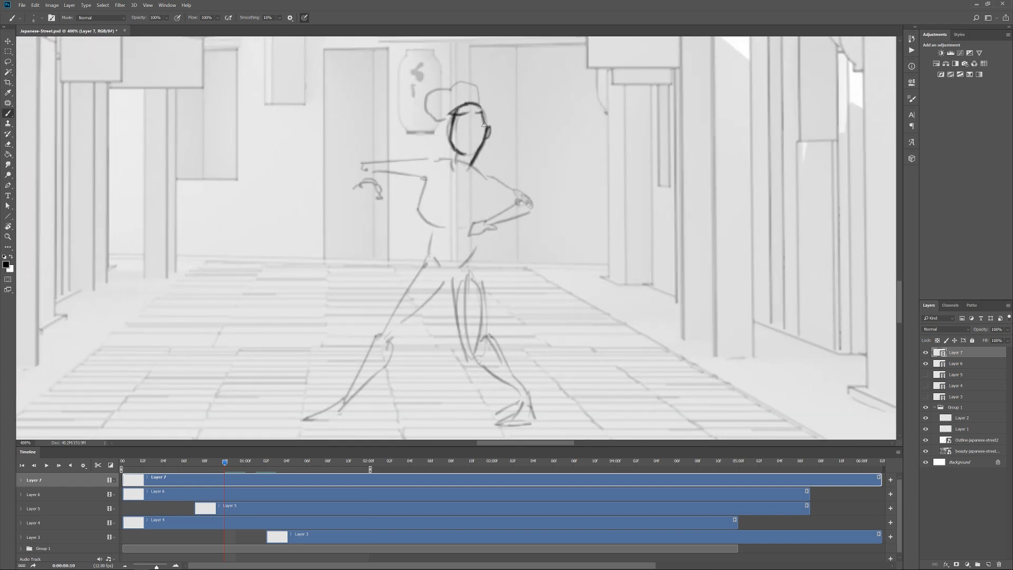
mouse_move(485, 107)
left_mouse_down()
mouse_move(455, 82)
mouse_move(423, 110)
left_mouse_up()
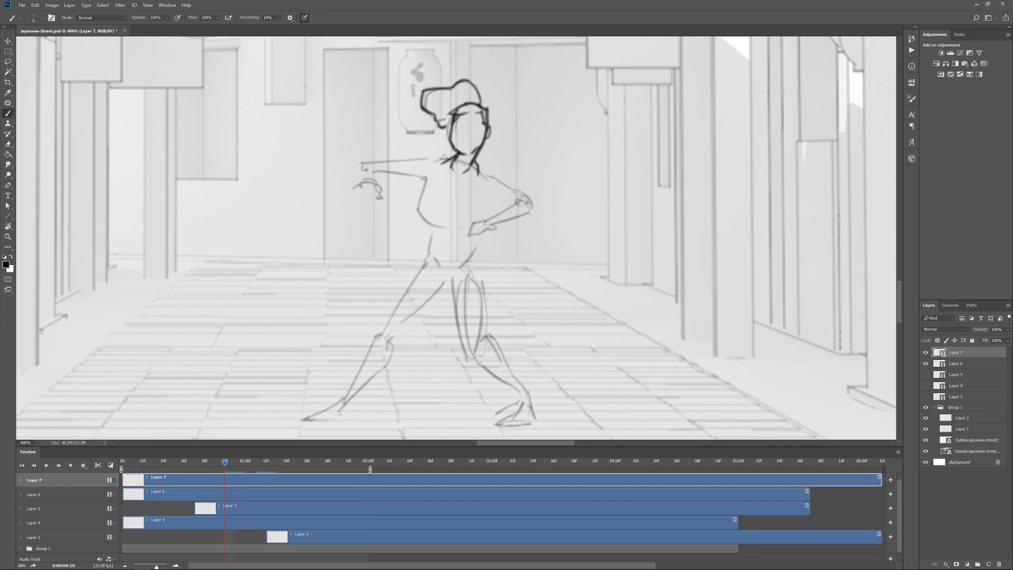
Trace clean lines for the runner's bent arm and both thighs on Layer 7 at frame 0:10
left_click_drag(522, 194, 486, 224)
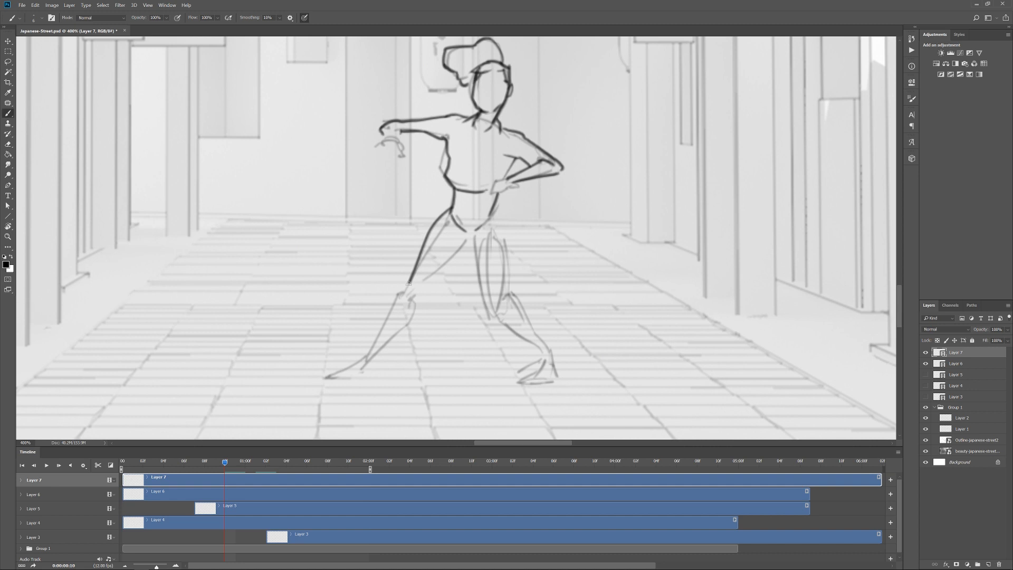
mouse_move(449, 246)
left_mouse_down()
mouse_move(419, 292)
mouse_move(489, 317)
left_mouse_up()
left_click_drag(504, 222, 510, 310)
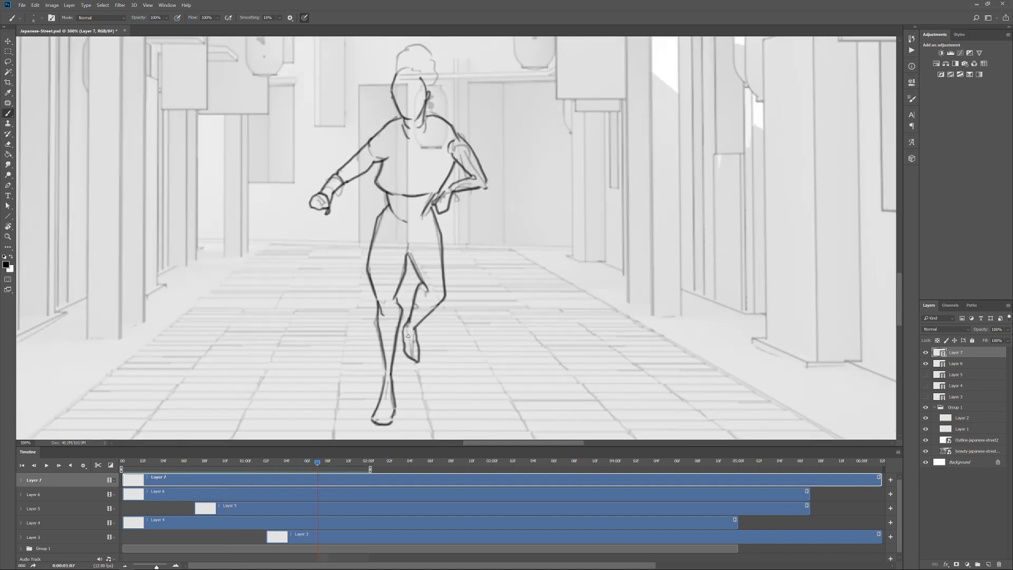
Trace the runner's remaining waist lines and draw the hair and side of the head on Layer 7 at frame 1:07
left_click_drag(417, 244, 411, 250)
left_click_drag(388, 205, 402, 221)
key("Left")
key("Left")
key("Right")
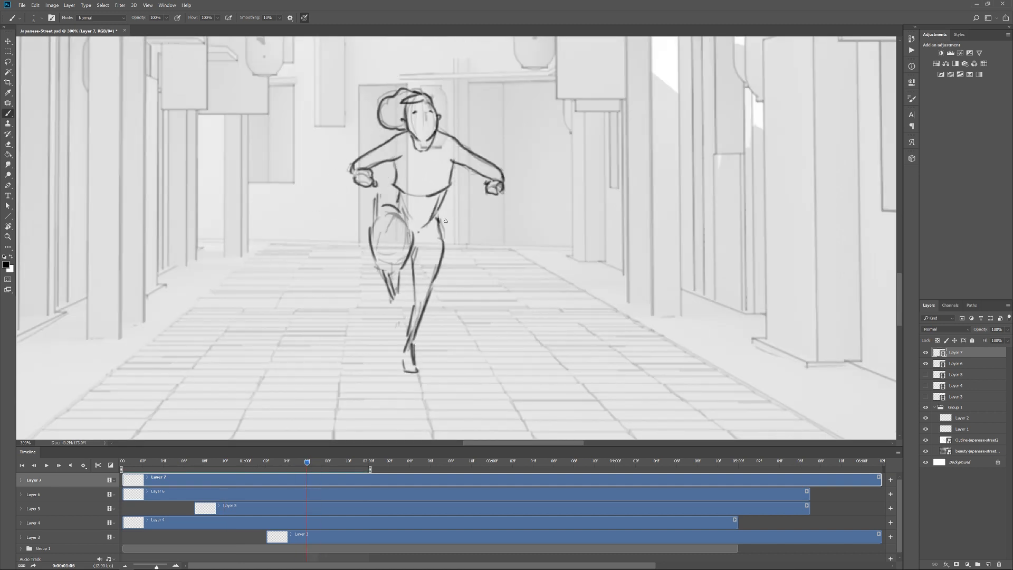
key("Right")
left_click_drag(411, 68, 387, 80)
mouse_move(396, 66)
left_mouse_down()
mouse_move(435, 82)
mouse_move(397, 120)
left_mouse_up()
Trace clean lines for the runner's face, cap, arms and torso at frame 1:08, and begin tracing frame 1:09
key("Right")
left_click_drag(374, 92, 375, 148)
left_click_drag(387, 147, 402, 123)
left_click_drag(404, 114, 404, 121)
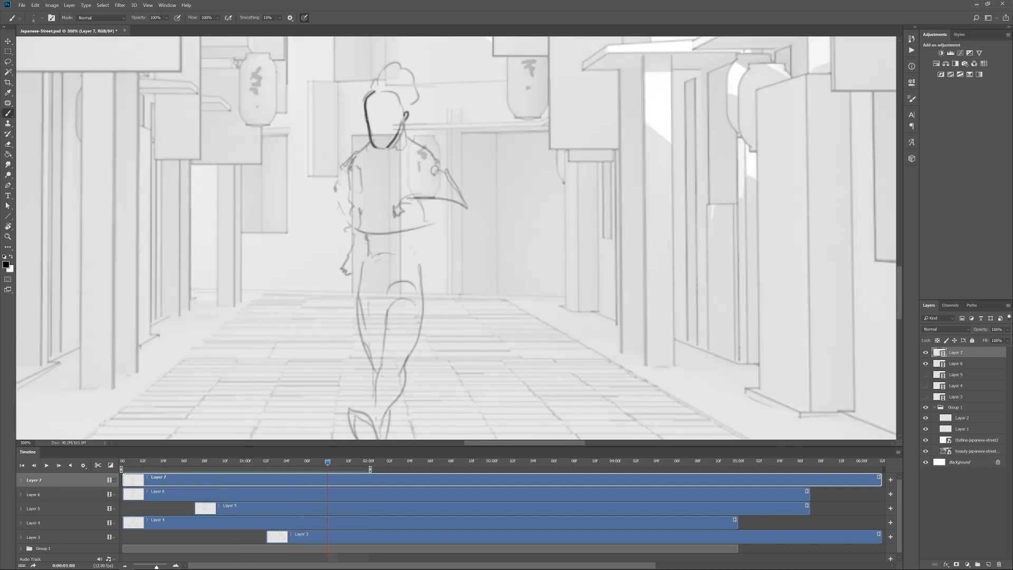
left_click_drag(358, 94, 385, 95)
left_click_drag(440, 161, 459, 219)
left_click_drag(459, 200, 398, 224)
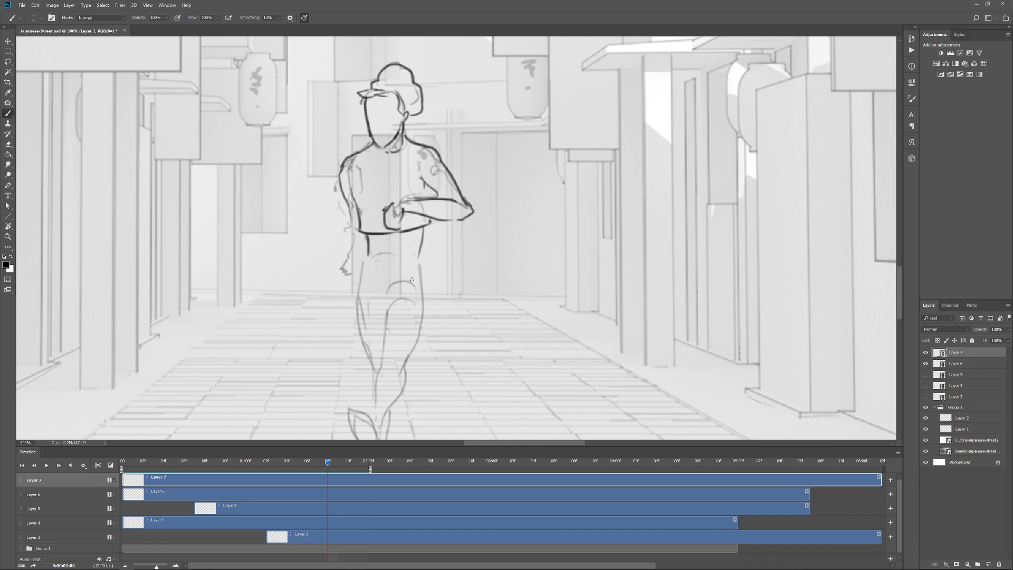
key("Right")
left_click_drag(388, 216, 387, 310)
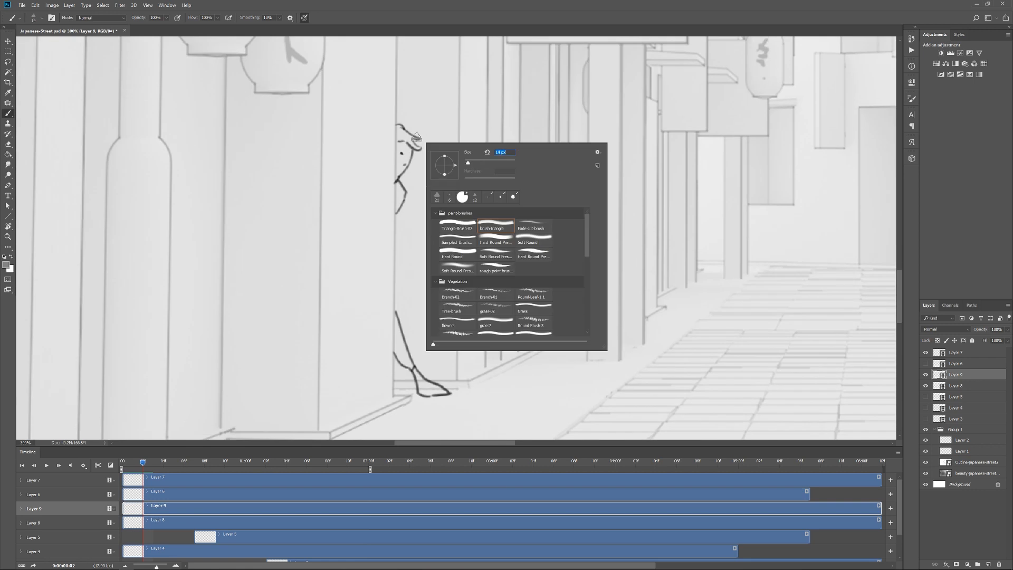
Pick the brush and fill the figure's silhouette with grey on Layer 9 at frames 0:02 and 0:03
right_click(467, 140)
left_click_drag(397, 127, 422, 152)
left_click_drag(401, 192, 397, 210)
mouse_move(397, 316)
left_mouse_down()
mouse_move(409, 364)
mouse_move(442, 393)
left_mouse_up()
key("Right")
left_click_drag(511, 166, 515, 176)
left_click_drag(501, 153, 524, 144)
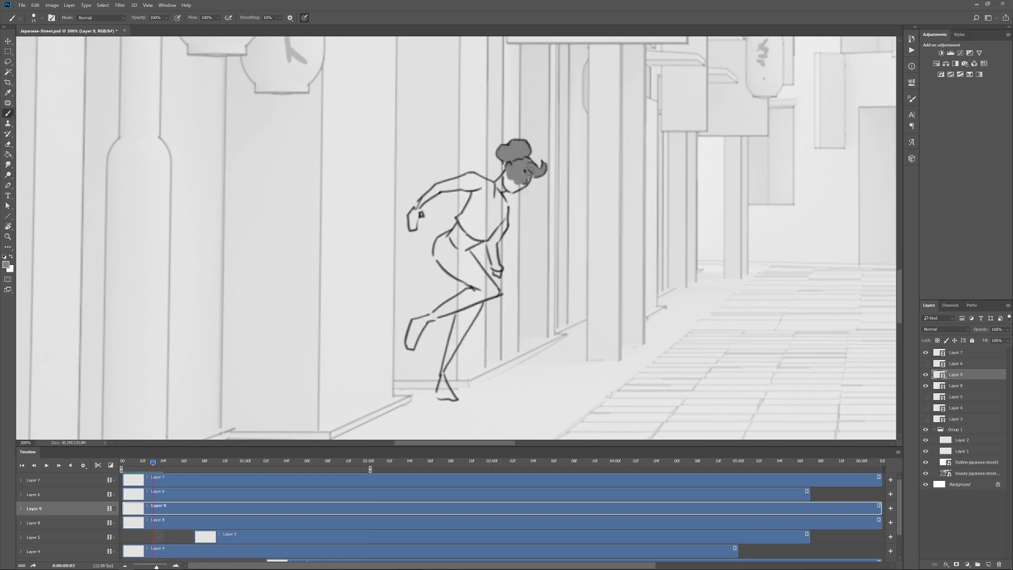
mouse_move(508, 176)
left_mouse_down()
mouse_move(445, 186)
mouse_move(490, 243)
mouse_move(448, 264)
mouse_move(479, 283)
mouse_move(422, 320)
mouse_move(449, 348)
mouse_move(444, 397)
left_mouse_up()
Paint the running figure's body, legs and hair grey on Layer 9 at frame 0:04
key("Right")
mouse_move(585, 143)
left_mouse_down()
mouse_move(522, 193)
mouse_move(534, 232)
mouse_move(493, 307)
mouse_move(476, 316)
left_mouse_up()
left_click_drag(443, 388, 456, 391)
left_click_drag(520, 252, 605, 352)
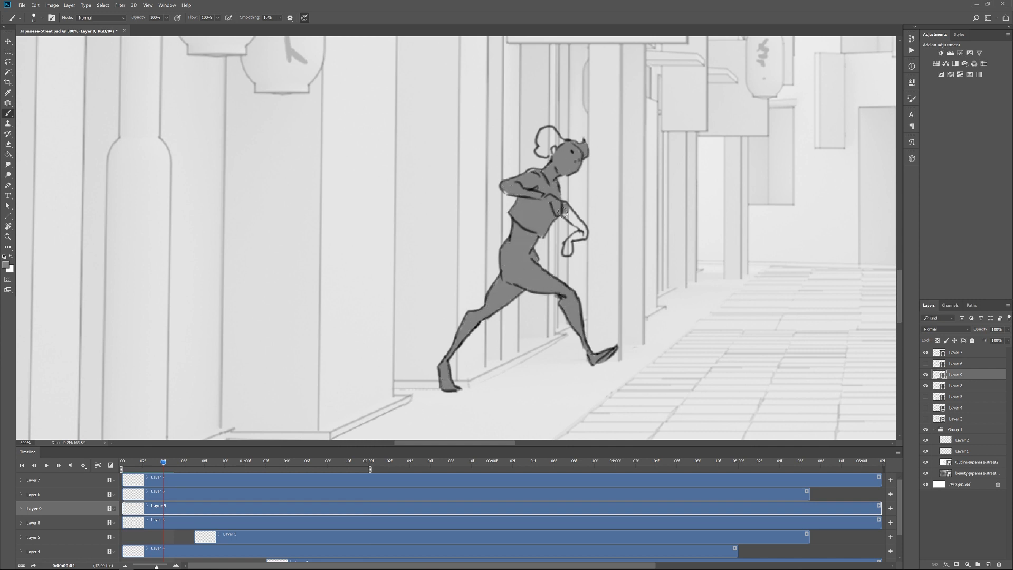
left_click_drag(554, 161, 543, 149)
Fill the runner's head, torso, arms and both legs with grey on Layer 9 at frame 0:05
key("Right")
mouse_move(644, 154)
left_mouse_down()
mouse_move(636, 172)
mouse_move(629, 135)
left_mouse_up()
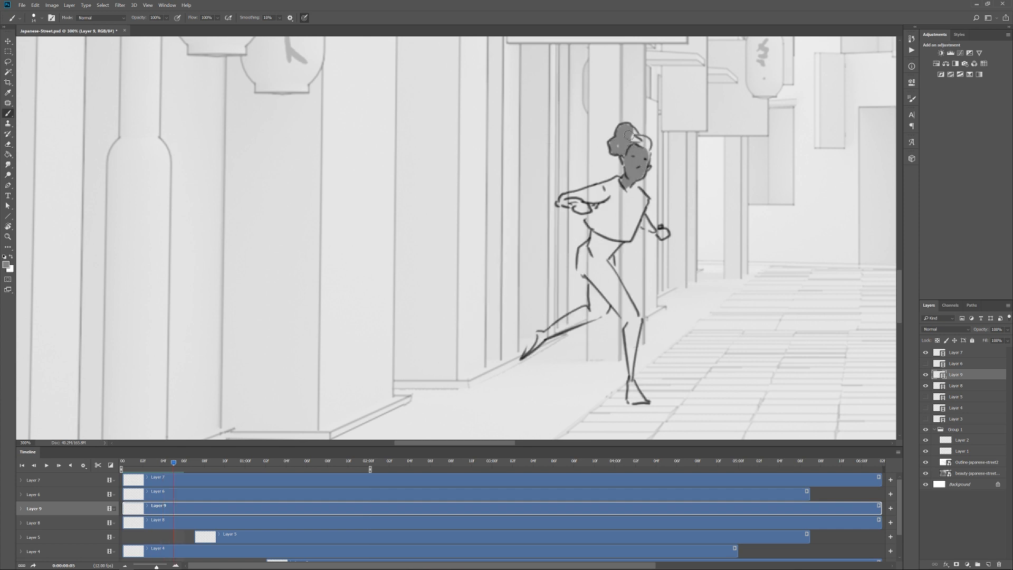
mouse_move(615, 182)
left_mouse_down()
mouse_move(588, 207)
mouse_move(636, 198)
mouse_move(608, 259)
mouse_move(591, 264)
left_mouse_up()
left_click_drag(645, 287, 524, 238)
mouse_move(494, 210)
left_mouse_down()
mouse_move(476, 269)
mouse_move(404, 309)
left_mouse_up()
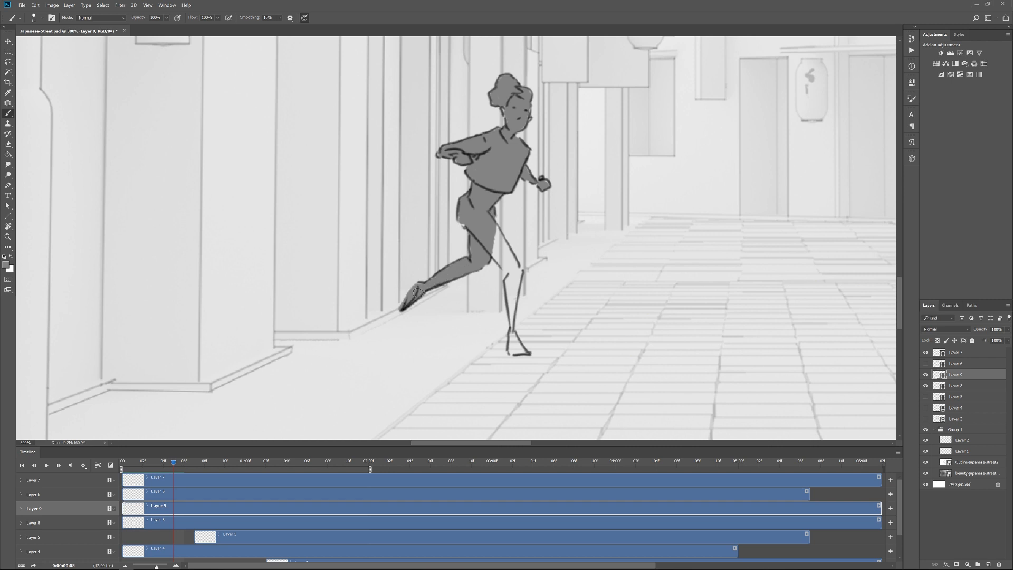
mouse_move(493, 227)
left_mouse_down()
mouse_move(512, 280)
mouse_move(515, 351)
left_mouse_up()
Paint the runner's silhouette grey on Layer 9 at frames 0:06 and 0:07
key("Right")
mouse_move(586, 127)
left_mouse_down()
mouse_move(582, 94)
mouse_move(601, 88)
mouse_move(534, 158)
mouse_move(594, 138)
mouse_move(521, 347)
mouse_move(623, 248)
mouse_move(602, 222)
mouse_move(607, 237)
mouse_move(640, 155)
left_mouse_up()
key("Right")
mouse_move(647, 111)
left_mouse_down()
mouse_move(646, 139)
mouse_move(586, 159)
mouse_move(633, 169)
mouse_move(649, 204)
mouse_move(686, 158)
mouse_move(713, 177)
mouse_move(644, 222)
mouse_move(581, 337)
mouse_move(541, 357)
left_mouse_up()
mouse_move(681, 236)
left_mouse_down()
mouse_move(481, 163)
mouse_move(467, 207)
mouse_move(505, 224)
left_mouse_up()
left_click_drag(612, 256, 473, 197)
mouse_move(364, 165)
left_mouse_down()
mouse_move(400, 199)
mouse_move(402, 215)
left_mouse_up()
left_click_drag(403, 216, 528, 391)
mouse_move(403, 142)
left_mouse_down()
mouse_move(530, 150)
mouse_move(548, 180)
mouse_move(471, 210)
mouse_move(522, 203)
mouse_move(533, 253)
mouse_move(571, 206)
left_mouse_up()
Fill the figure's body and limbs with grey on Layer 9 at frames 0:08 and 0:09
key("Right")
left_click_drag(634, 245, 499, 177)
mouse_move(443, 145)
left_mouse_down()
mouse_move(470, 164)
mouse_move(372, 222)
mouse_move(303, 319)
mouse_move(419, 217)
mouse_move(457, 322)
left_mouse_up()
key("Right")
mouse_move(448, 82)
left_mouse_down()
mouse_move(454, 108)
mouse_move(412, 129)
mouse_move(449, 158)
mouse_move(482, 129)
mouse_move(512, 166)
mouse_move(454, 184)
mouse_move(409, 247)
left_mouse_up()
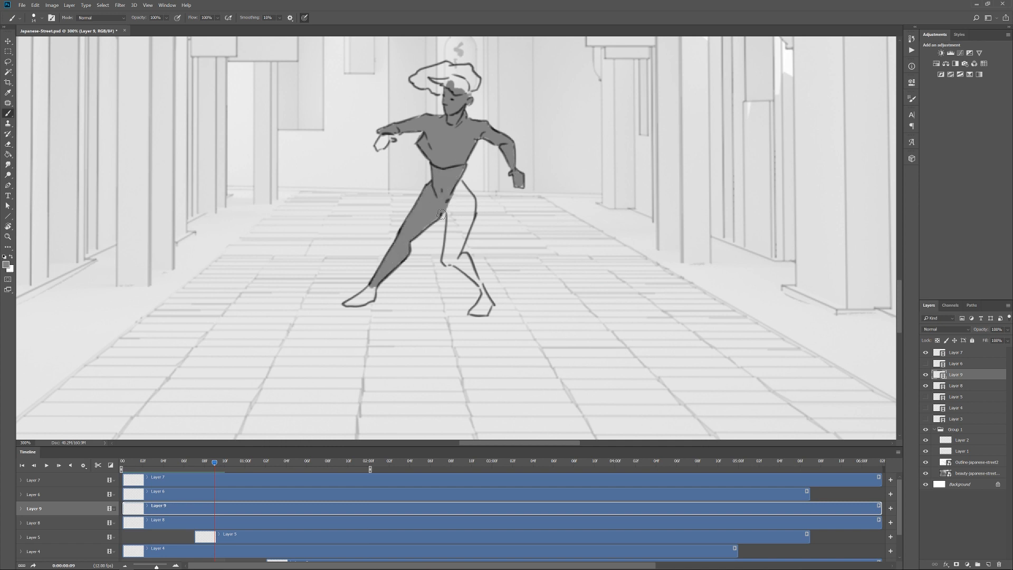
mouse_move(383, 142)
left_mouse_down()
mouse_move(427, 84)
mouse_move(467, 80)
mouse_move(460, 211)
mouse_move(481, 314)
left_mouse_up()
Paint the figure's silhouette grey on Layer 9 at frames 0:10, 0:11 and 1:00
key("Right")
mouse_move(499, 100)
left_mouse_down()
mouse_move(494, 68)
mouse_move(469, 117)
mouse_move(425, 139)
mouse_move(499, 190)
mouse_move(522, 143)
mouse_move(407, 293)
mouse_move(500, 216)
mouse_move(513, 254)
left_mouse_up()
key("Right")
mouse_move(516, 81)
left_mouse_down()
mouse_move(518, 106)
mouse_move(482, 137)
mouse_move(504, 164)
mouse_move(523, 168)
mouse_move(472, 270)
mouse_move(438, 309)
left_mouse_up()
left_click_drag(525, 193, 562, 307)
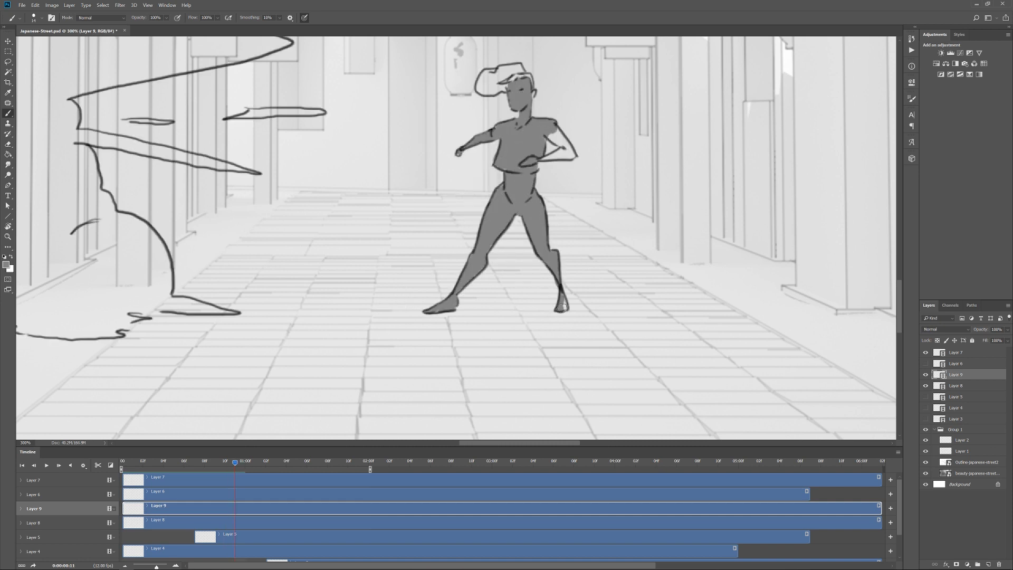
left_click_drag(572, 155, 544, 154)
mouse_move(522, 66)
left_mouse_down()
mouse_move(483, 88)
mouse_move(523, 103)
mouse_move(535, 84)
mouse_move(480, 161)
mouse_move(549, 158)
mouse_move(584, 128)
left_mouse_up()
key("Right")
left_click_drag(557, 182, 531, 245)
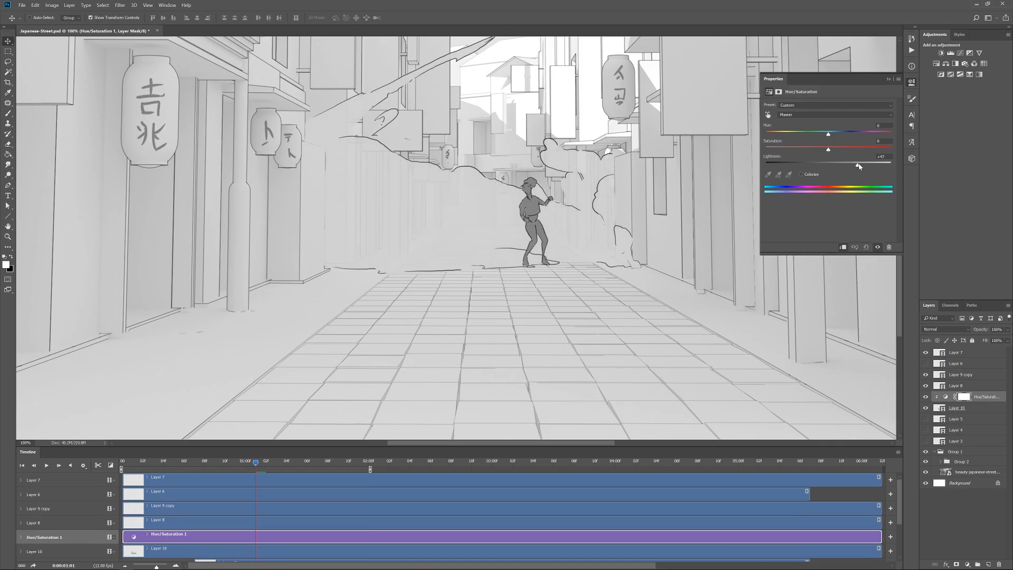
Raise the lightness of the smoke layer's Hue/Saturation adjustment to +83 and toggle Layer 8 to check its contents
left_click_drag(859, 165, 887, 165)
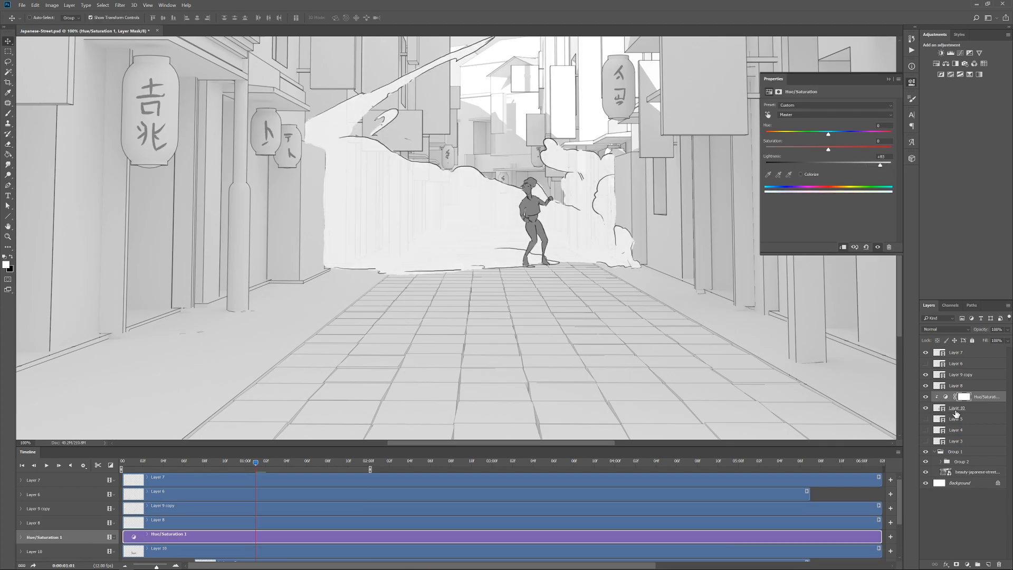
left_click(954, 387)
left_click(926, 385)
left_click(926, 385)
Check Layer 9 copy's contents and add a Hue/Saturation adjustment clipped to it
left_click(964, 380)
left_click(927, 375)
left_click(926, 375)
left_click(968, 564)
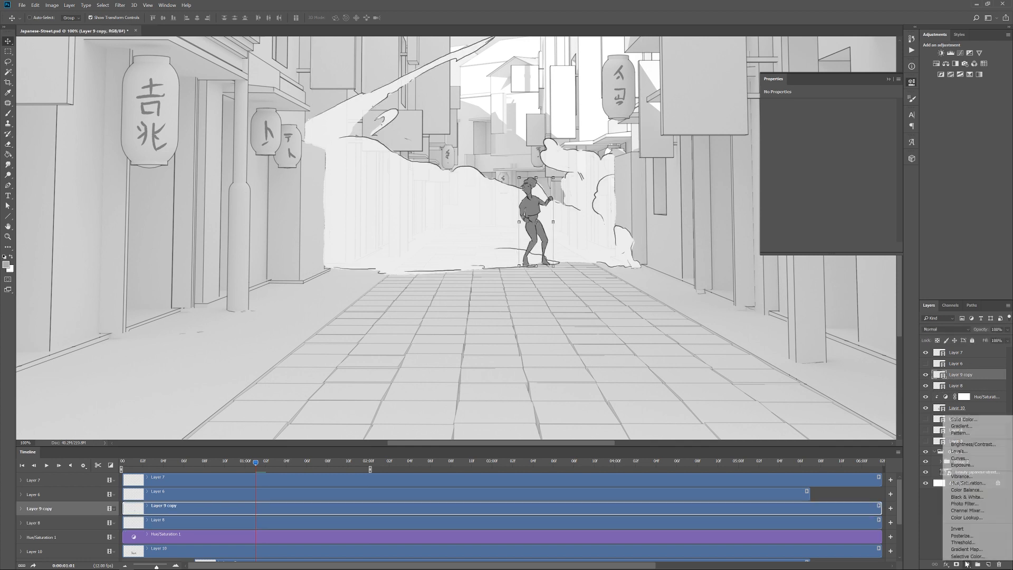
left_click(975, 484)
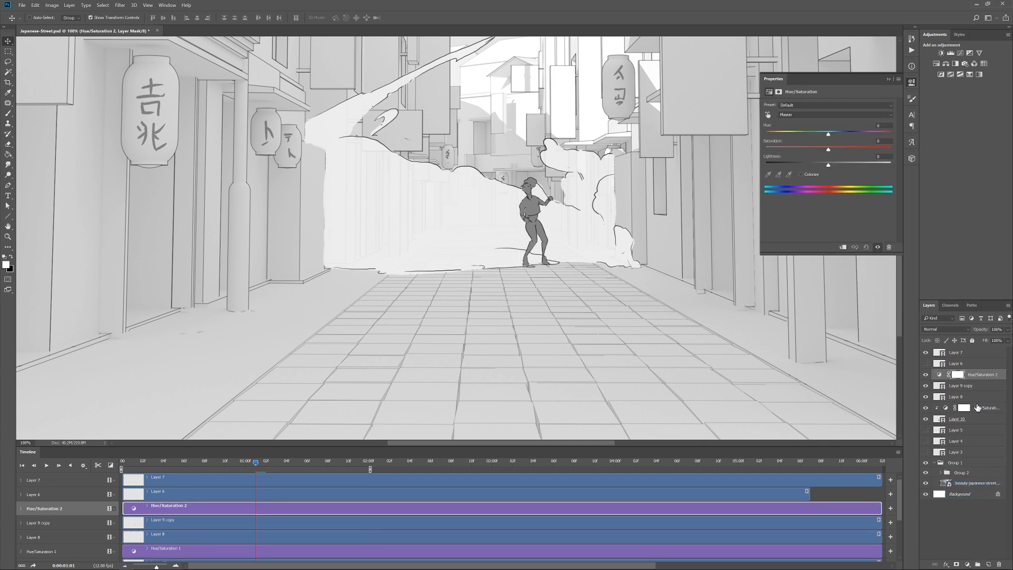
right_click(999, 375)
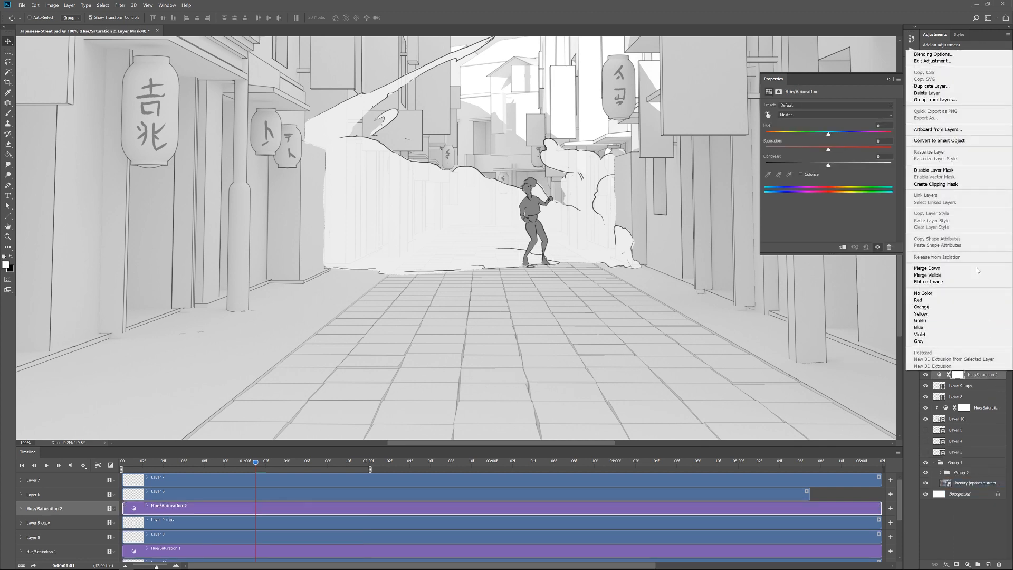
left_click(941, 184)
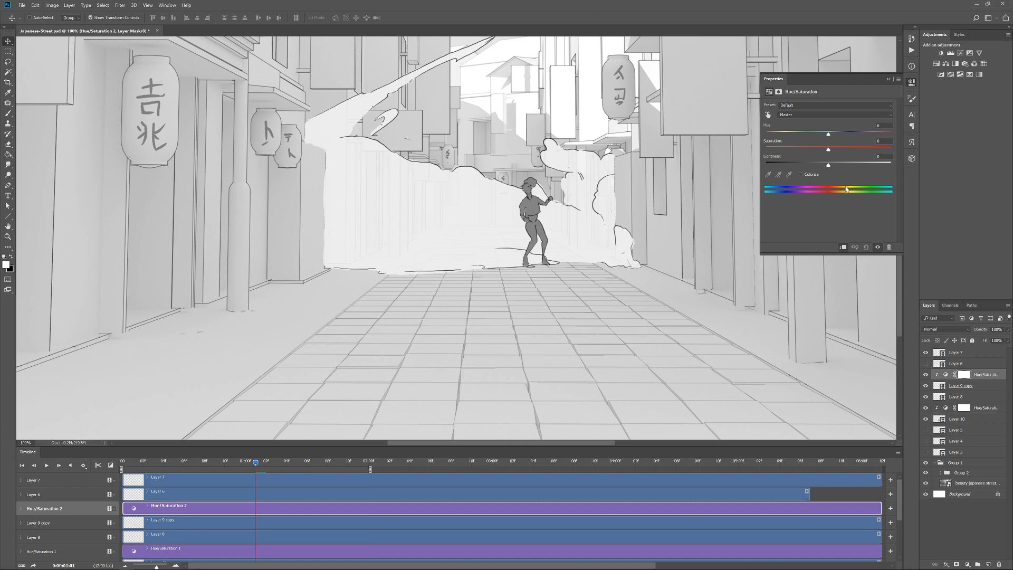
Colorize the figure pink with saturation 50 and lightness +44
left_click(802, 174)
left_click_drag(800, 136, 872, 136)
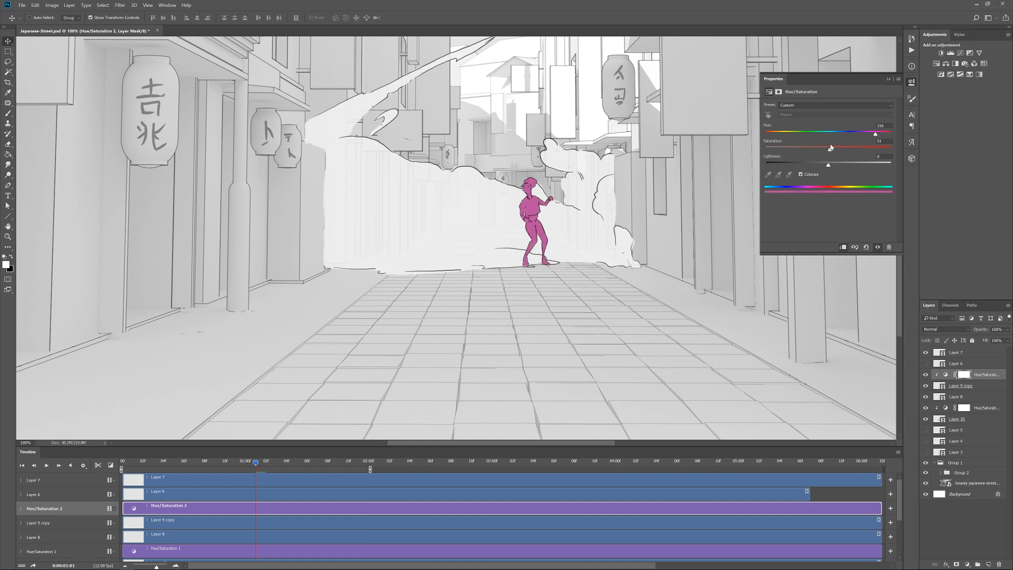
left_click_drag(837, 167, 856, 164)
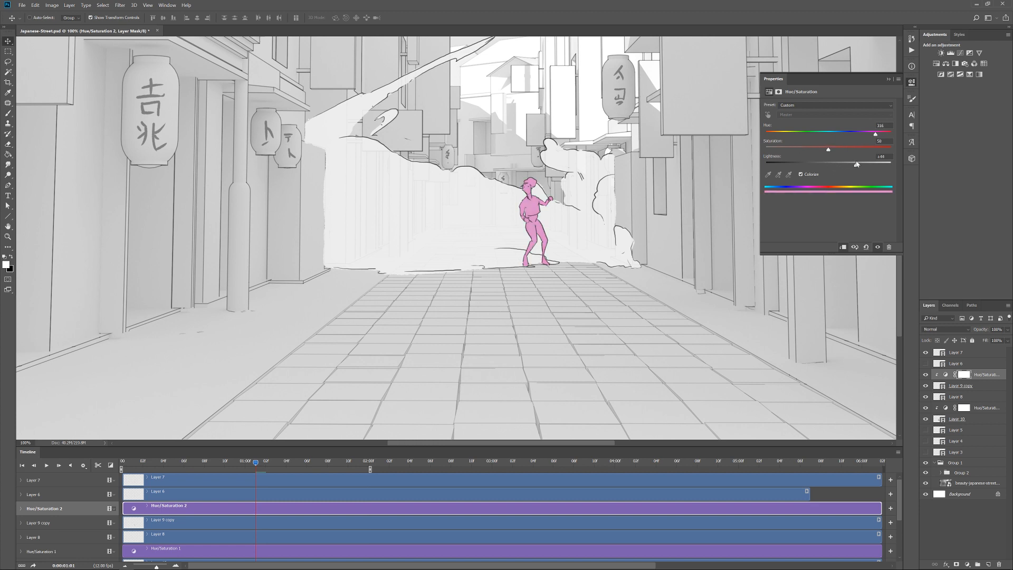
Duplicate Layer 9 copy at the first frame, move the original above the pink Hue/Saturation adjustment and clip it there
left_click(978, 375)
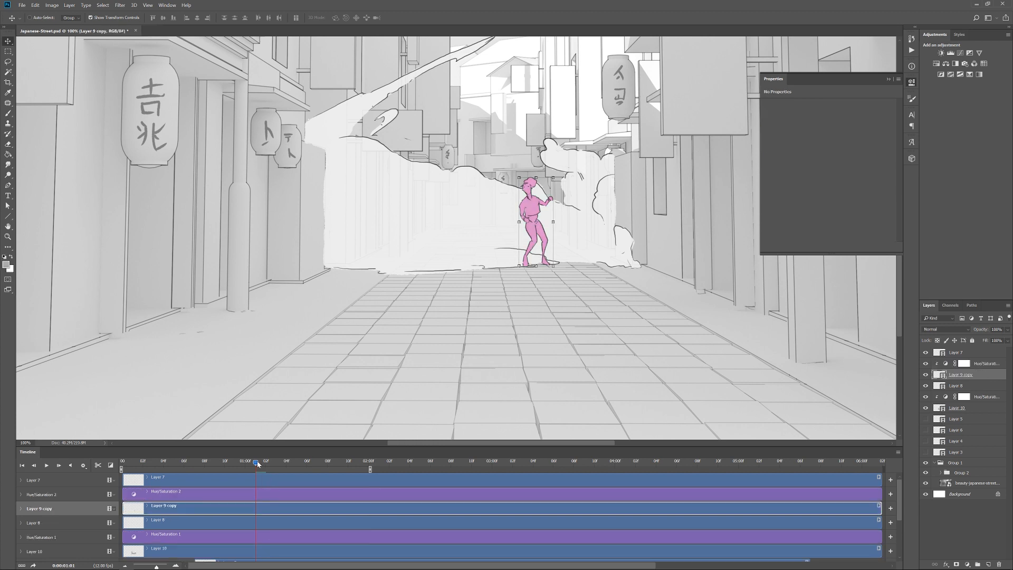
left_click_drag(255, 463, 121, 464)
key("ctrl+j")
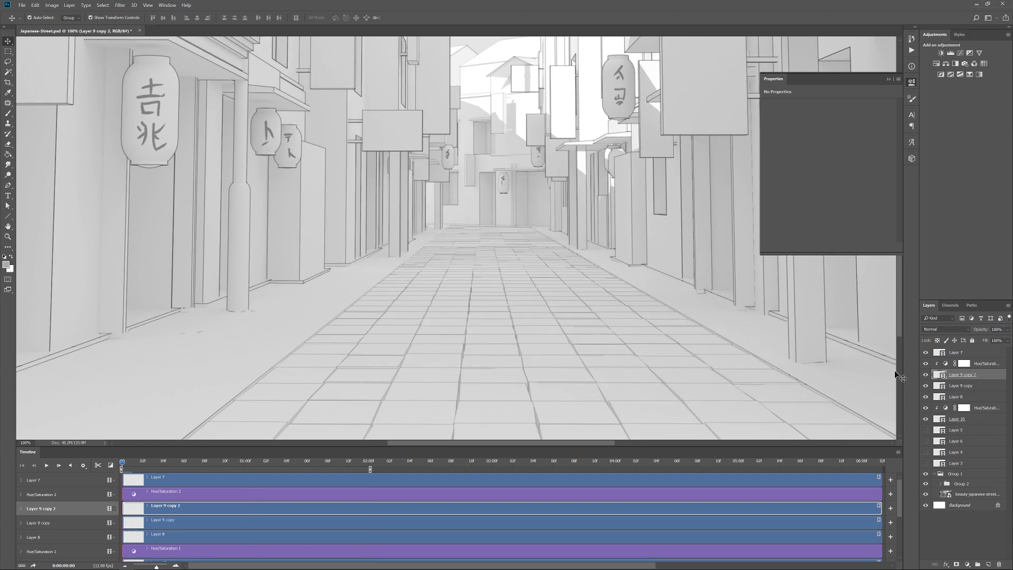
left_click_drag(983, 387, 980, 359)
right_click(987, 369)
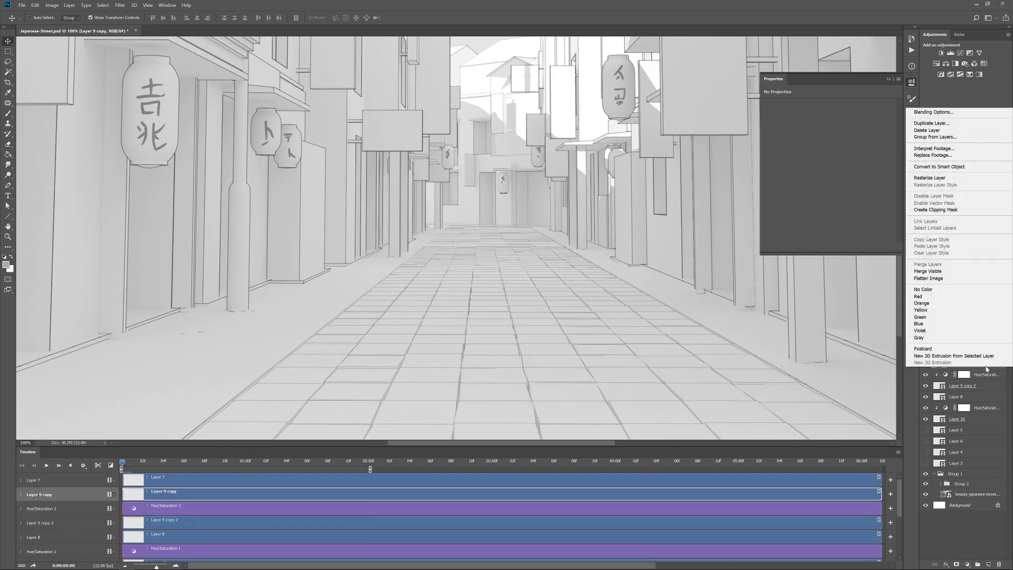
left_click(937, 209)
Offset the clipped grey Layer 9 copy to expose a pink edge along the figure, checking the result in playback
left_click_drag(183, 463, 222, 456)
left_click_drag(497, 196, 509, 202)
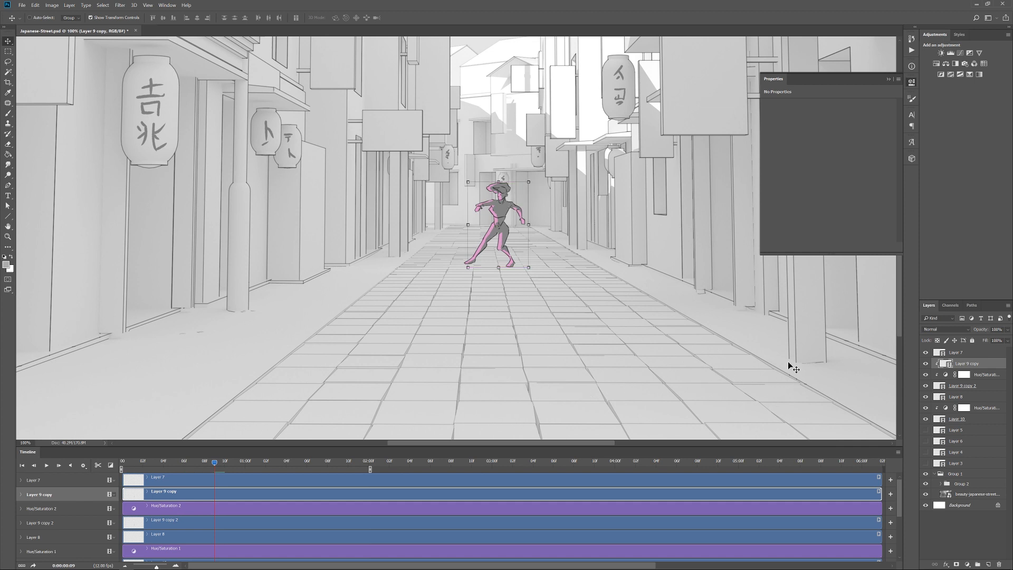
key("space")
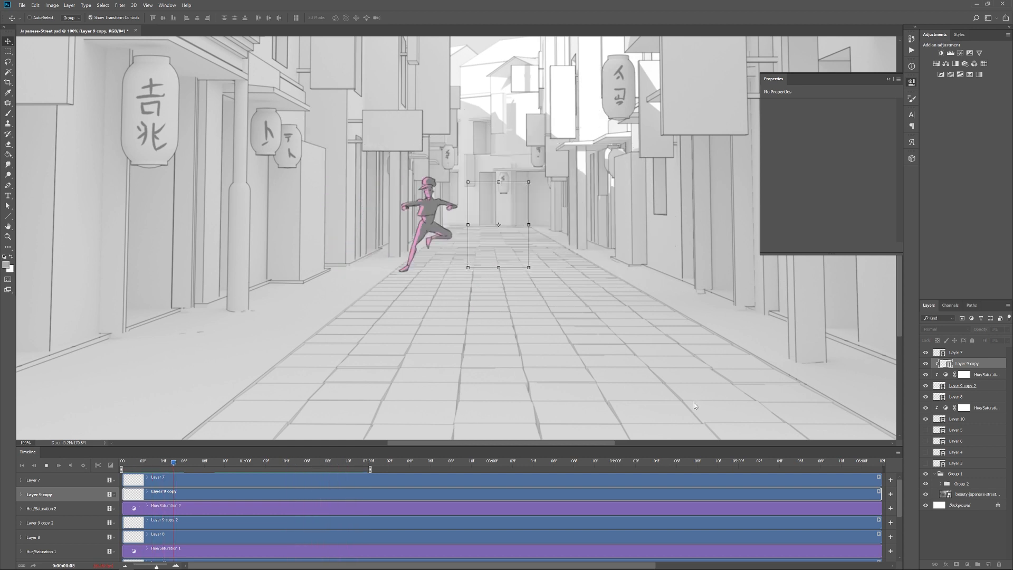
key("space")
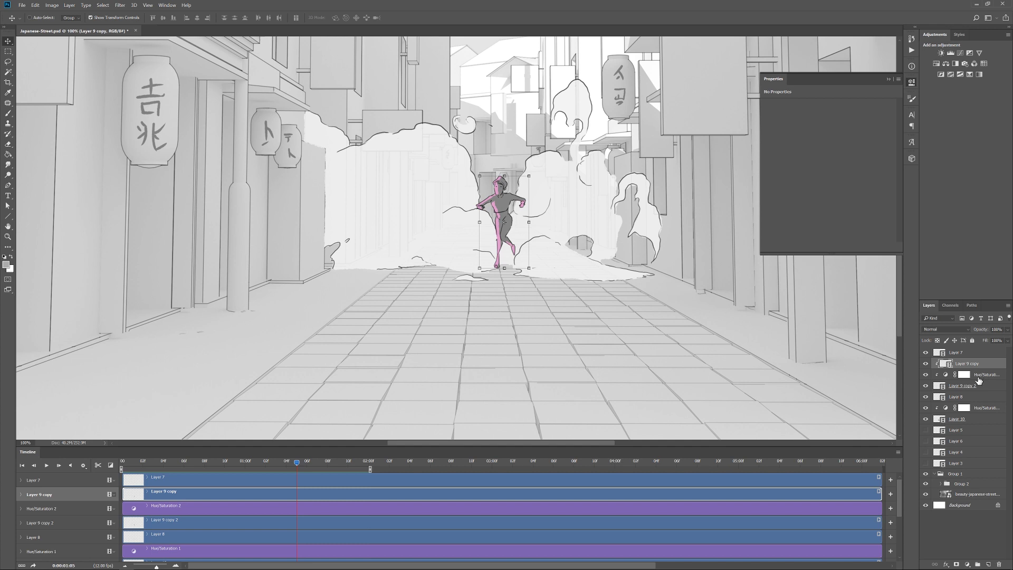
left_click_drag(524, 231, 515, 223)
key("space")
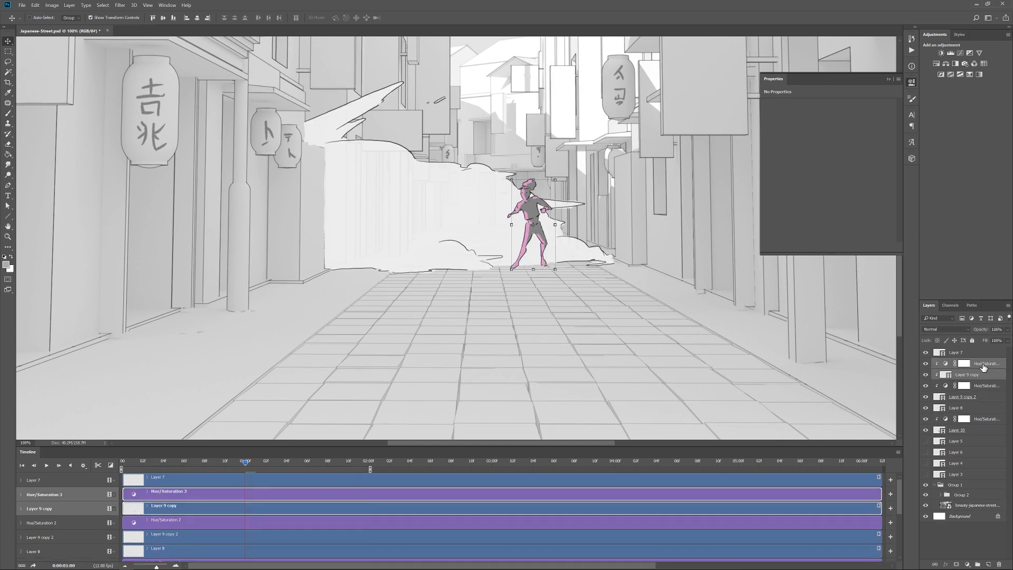
Delete the Hue/Saturation 3 adjustment above Layer 9 copy
left_click(982, 366)
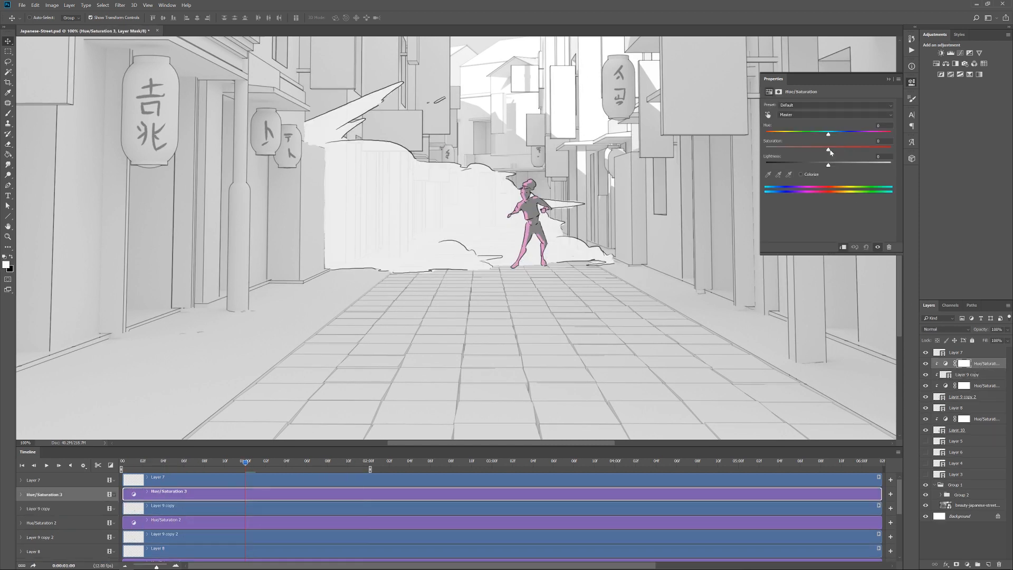
left_click(980, 367)
key("Delete")
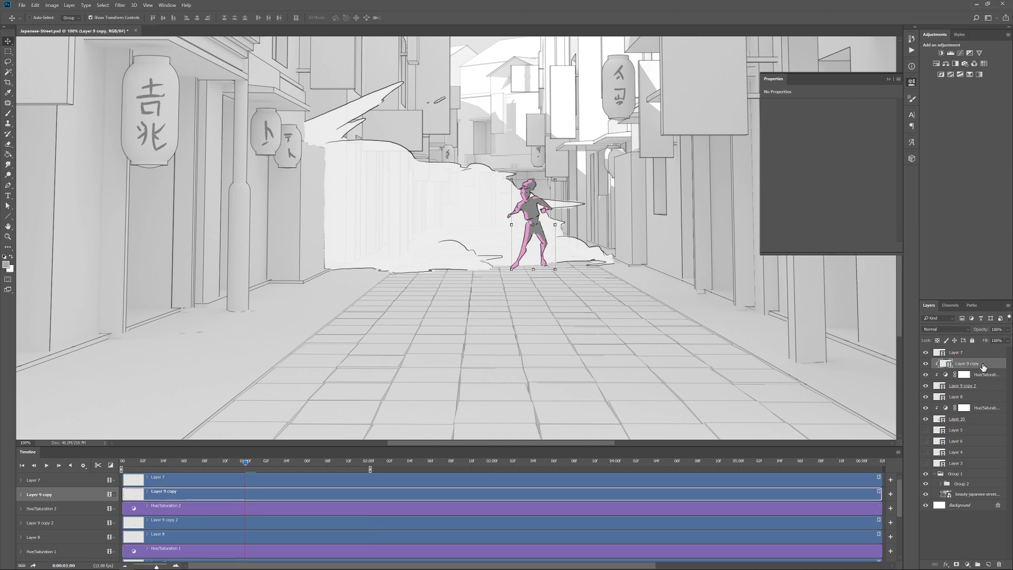
Apply a light blue Color Overlay to Layer 9 copy
double_click(988, 366)
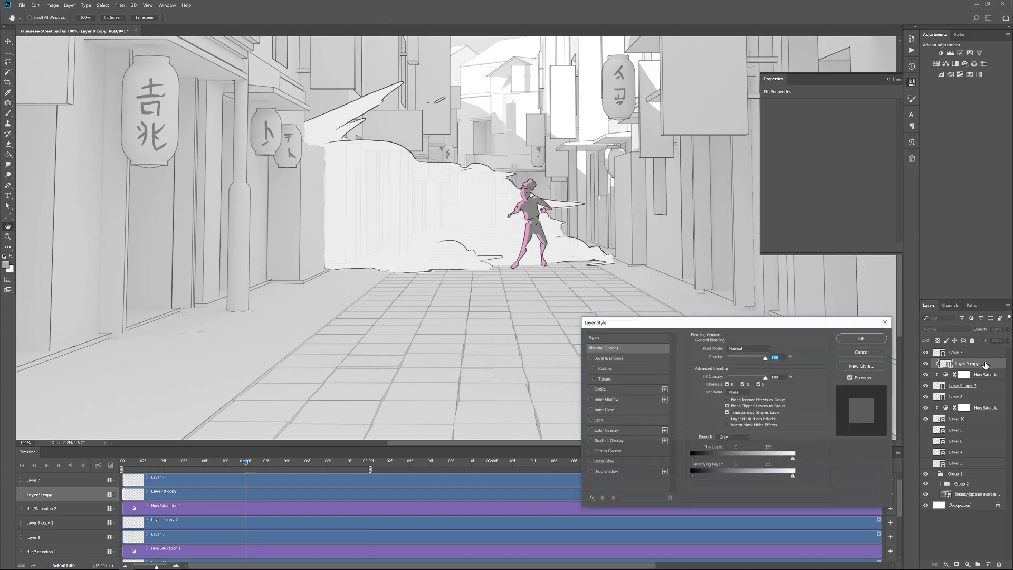
left_click(609, 431)
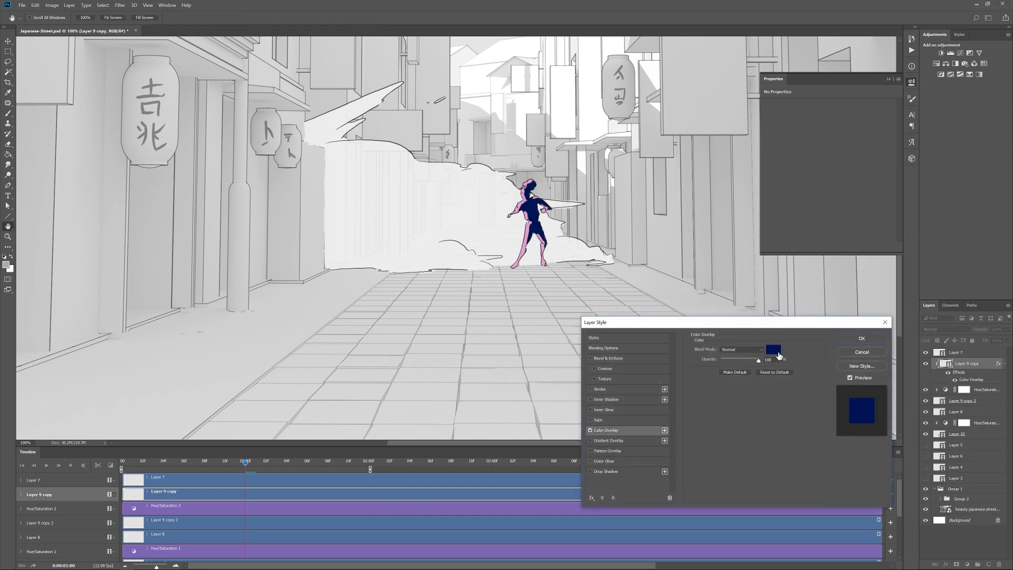
left_click(780, 354)
left_click_drag(694, 360, 693, 366)
left_click(624, 323)
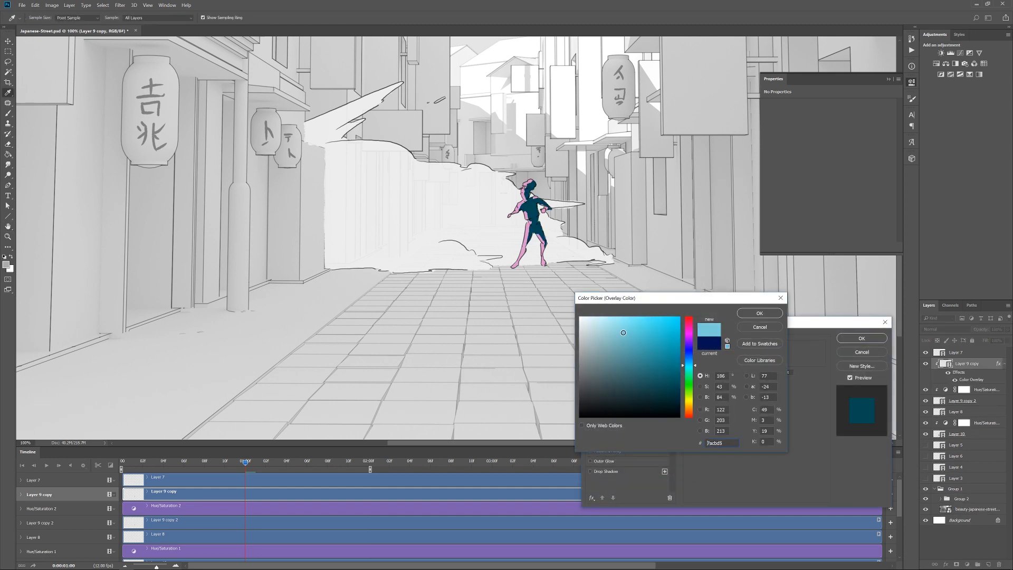
left_click_drag(611, 329, 611, 334)
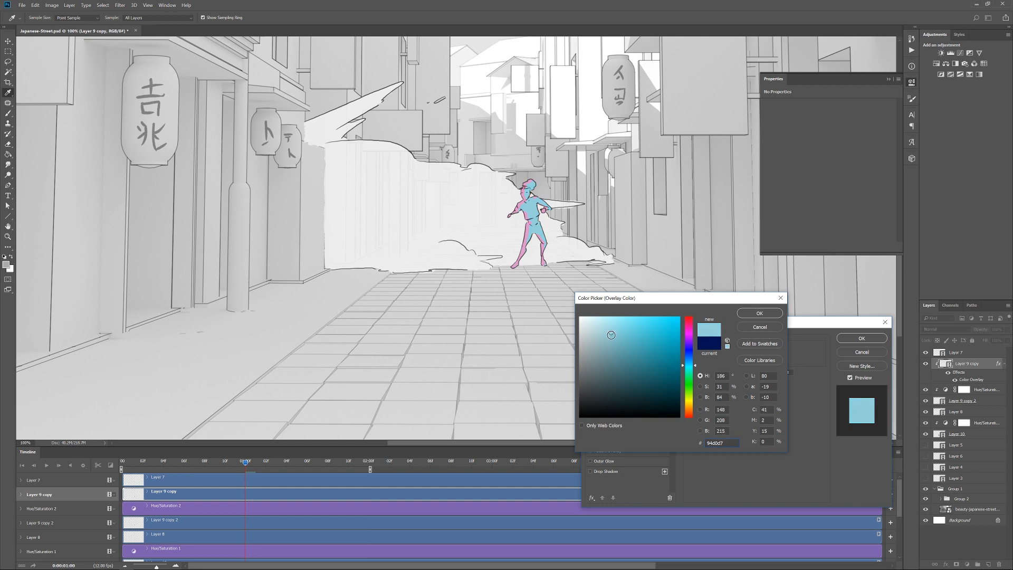
left_click(604, 338)
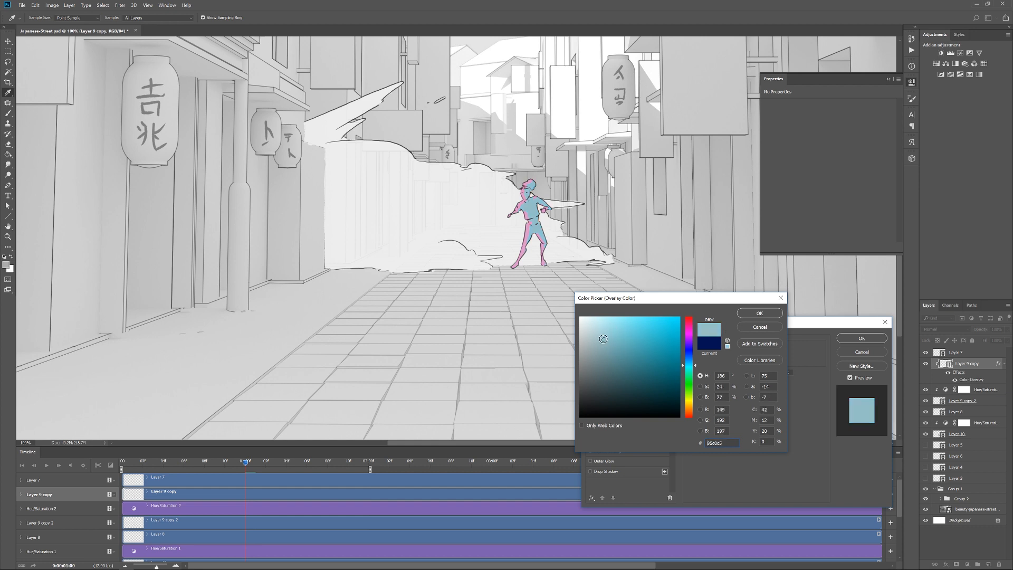
left_click(627, 336)
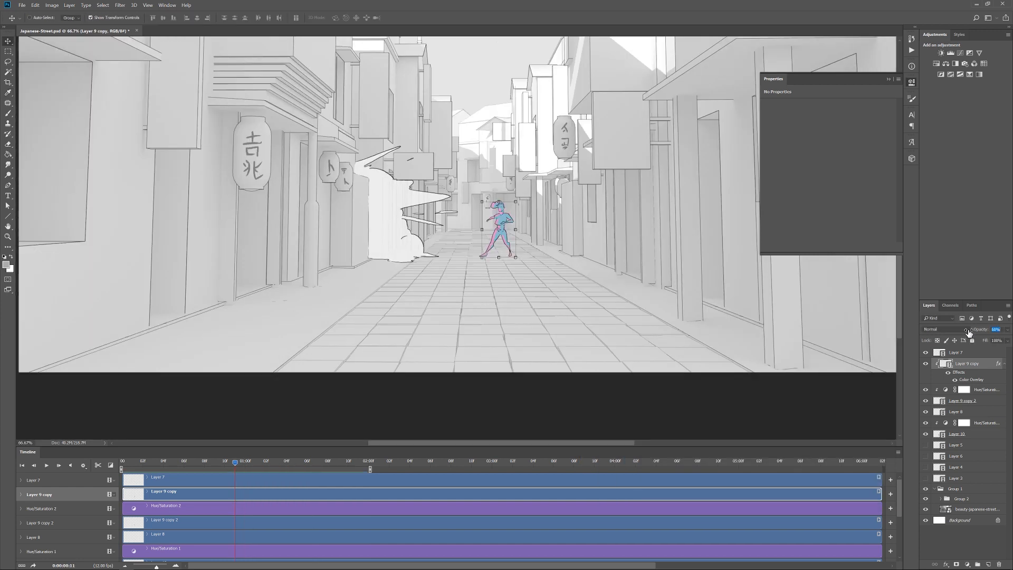
Adjust the opacity of Layer 9 copy, play back the animation and deselect the layer
left_click_drag(969, 332, 976, 333)
key("space")
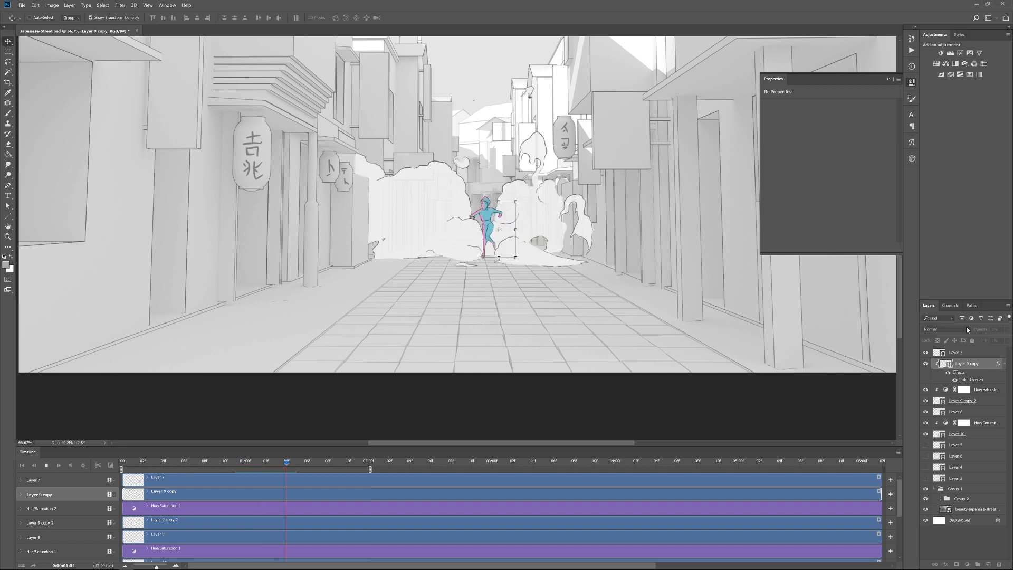
left_click(930, 537)
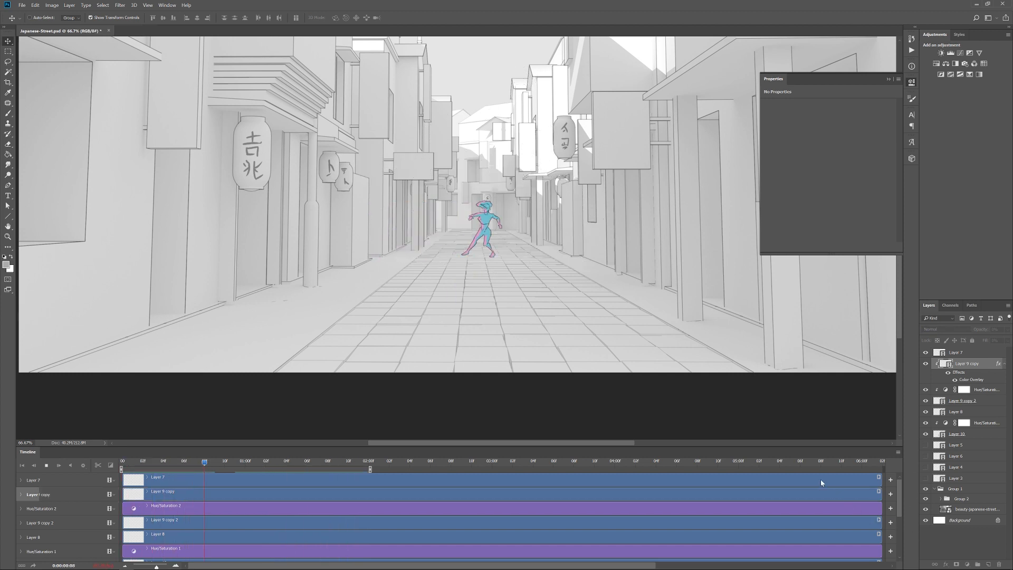